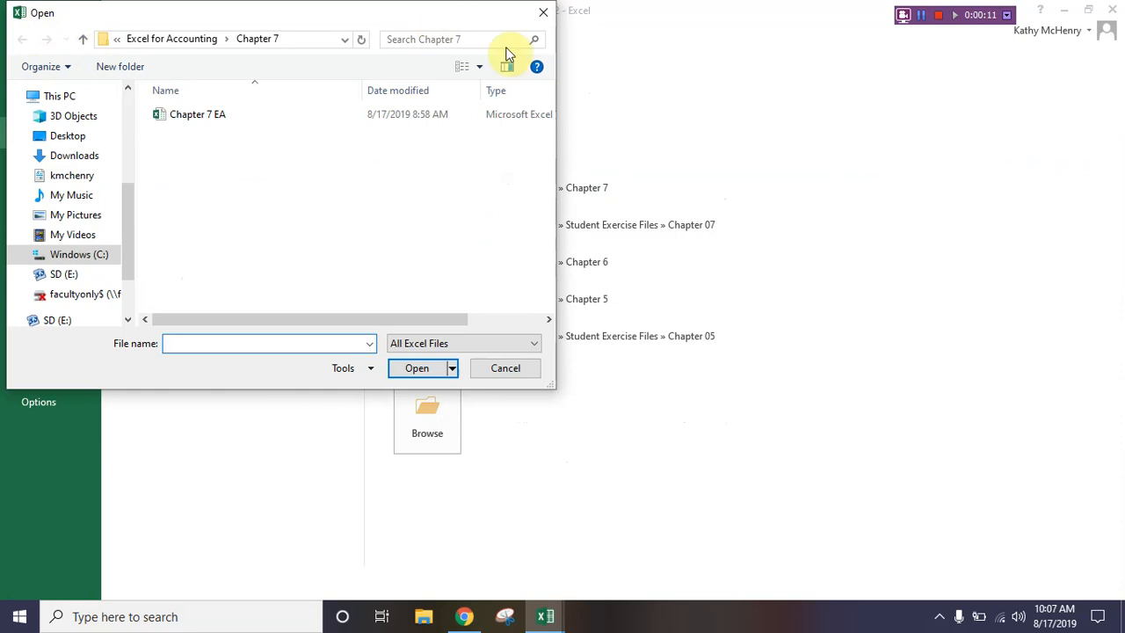
Step: Open the EA7-D1-Payroll workbook from the Chapter 07 folder within Student Exercise Files
{"action": "left_click", "coordinate": [185, 37]}
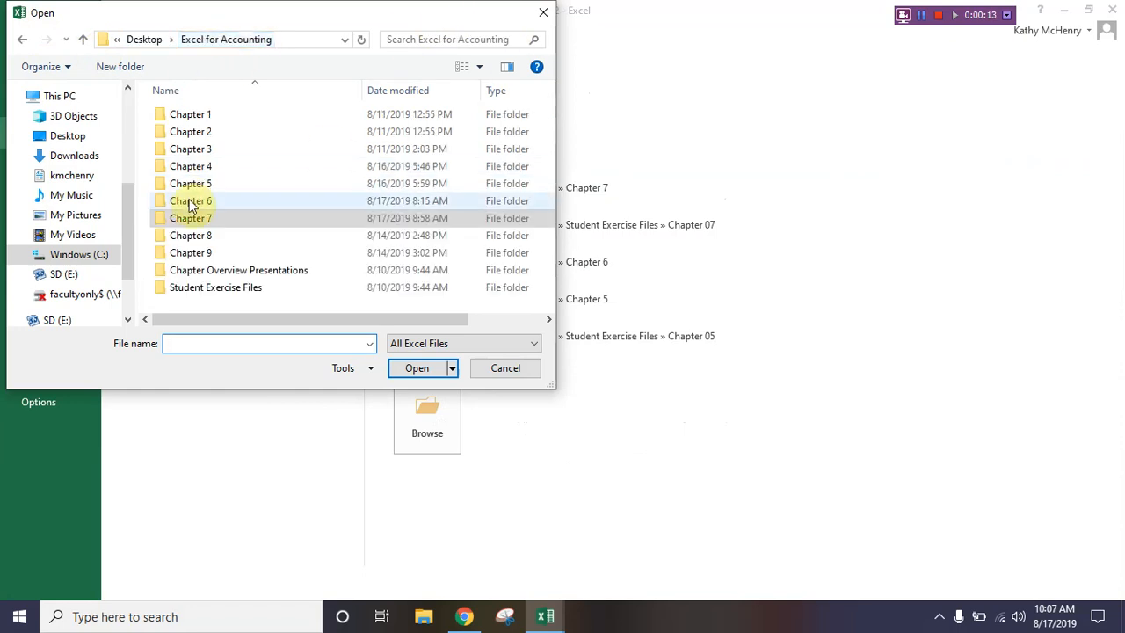
{"action": "left_click", "coordinate": [213, 290]}
{"action": "double_click", "coordinate": [213, 290]}
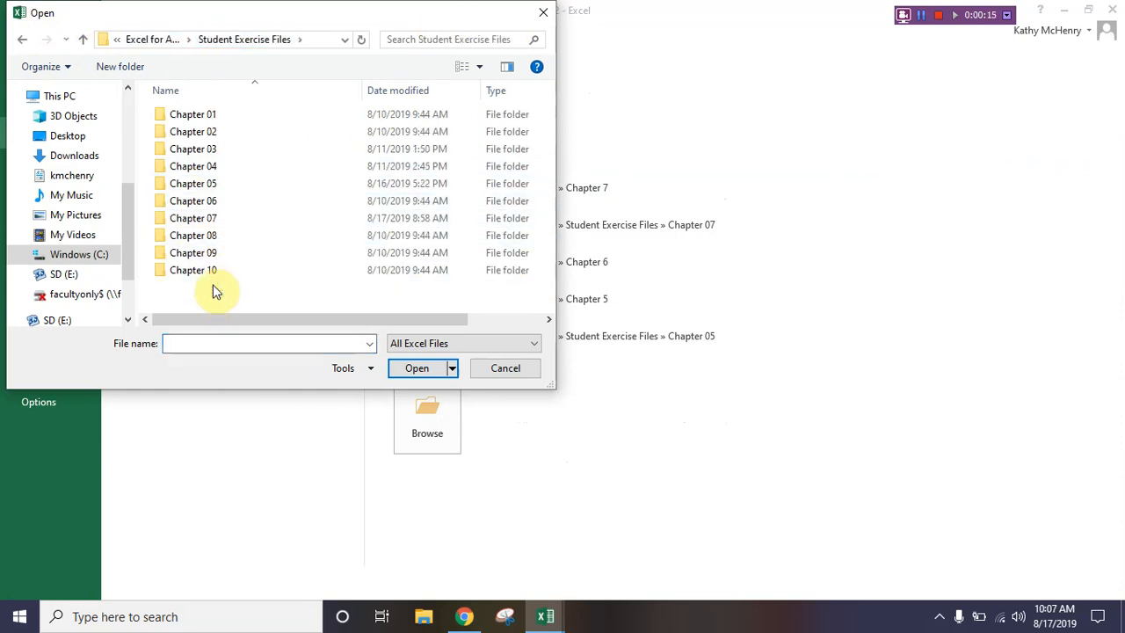
{"action": "double_click", "coordinate": [211, 219]}
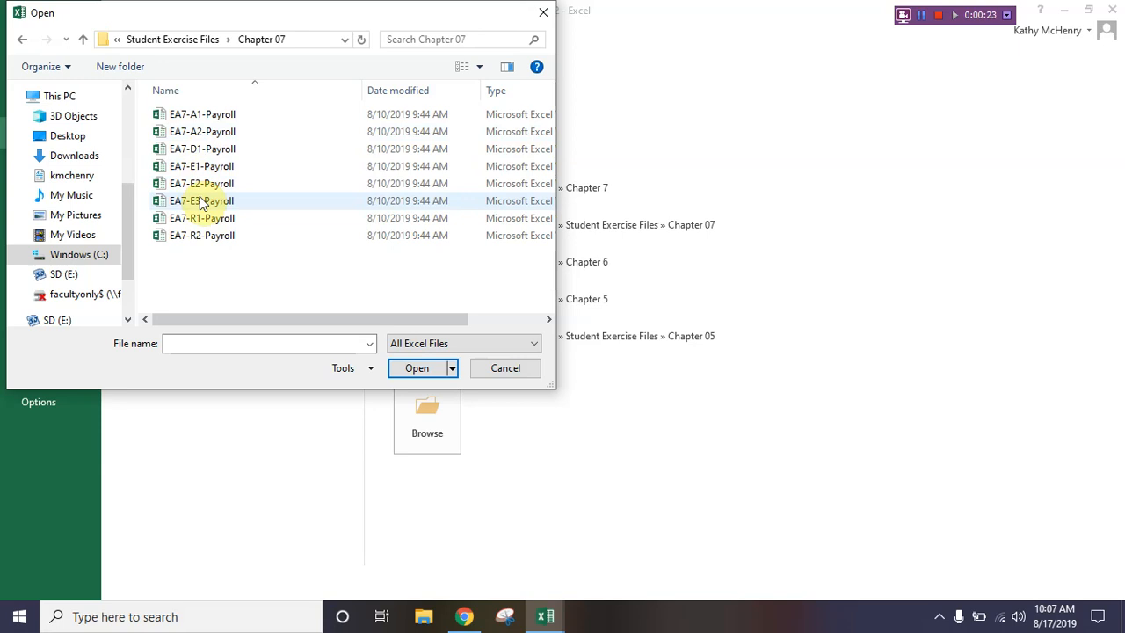
{"action": "double_click", "coordinate": [202, 151]}
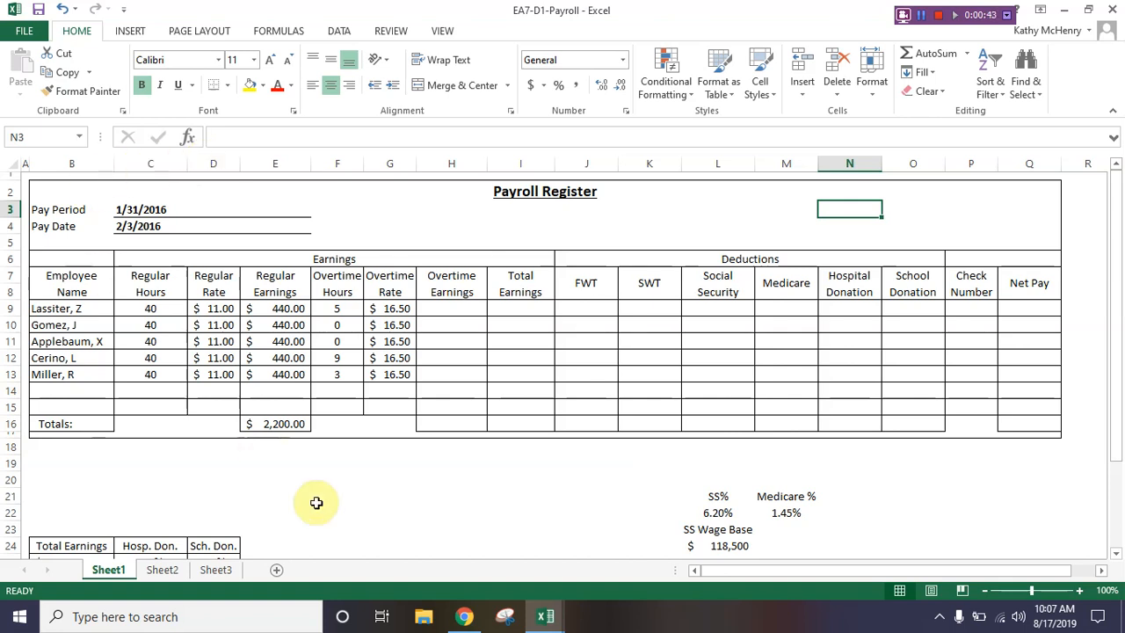
Step: Insert the logical IF function in the first employee's Overtime Earnings cell, H9
{"action": "scroll", "coordinate": [445, 502], "scroll_direction": "down", "scroll_amount": 4}
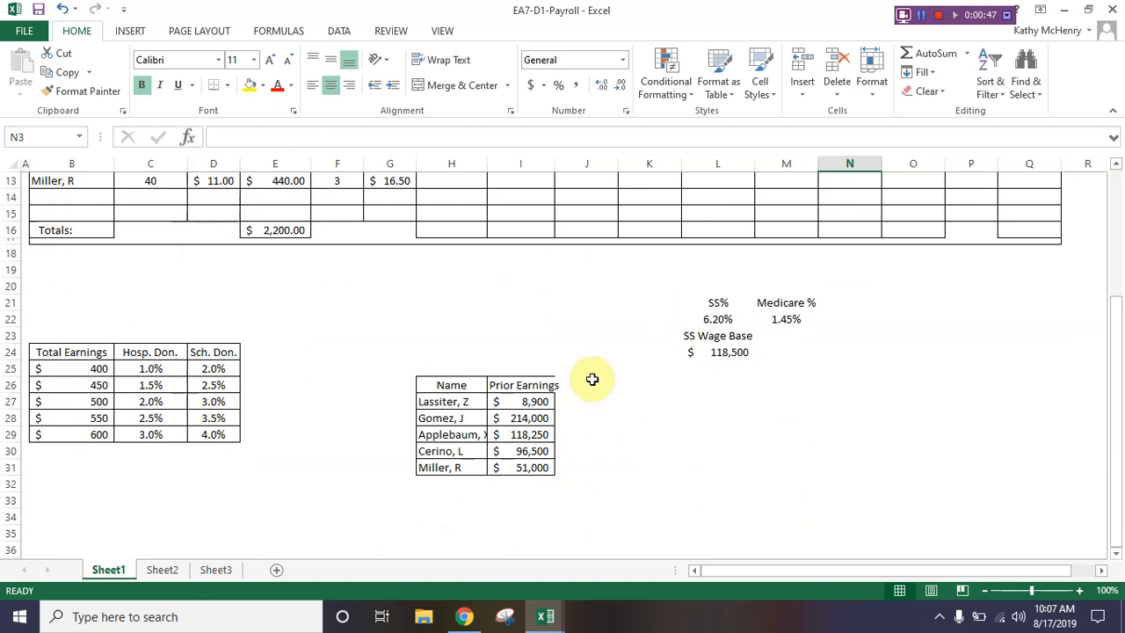
{"action": "scroll", "coordinate": [402, 377], "scroll_direction": "up", "scroll_amount": 4}
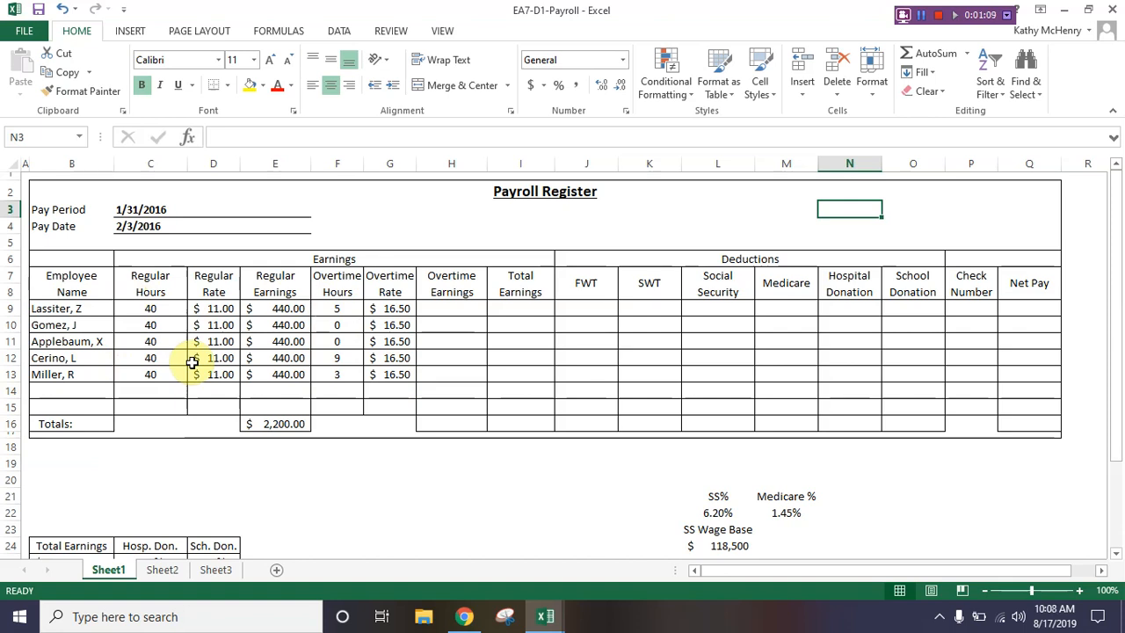
{"action": "left_click", "coordinate": [444, 309]}
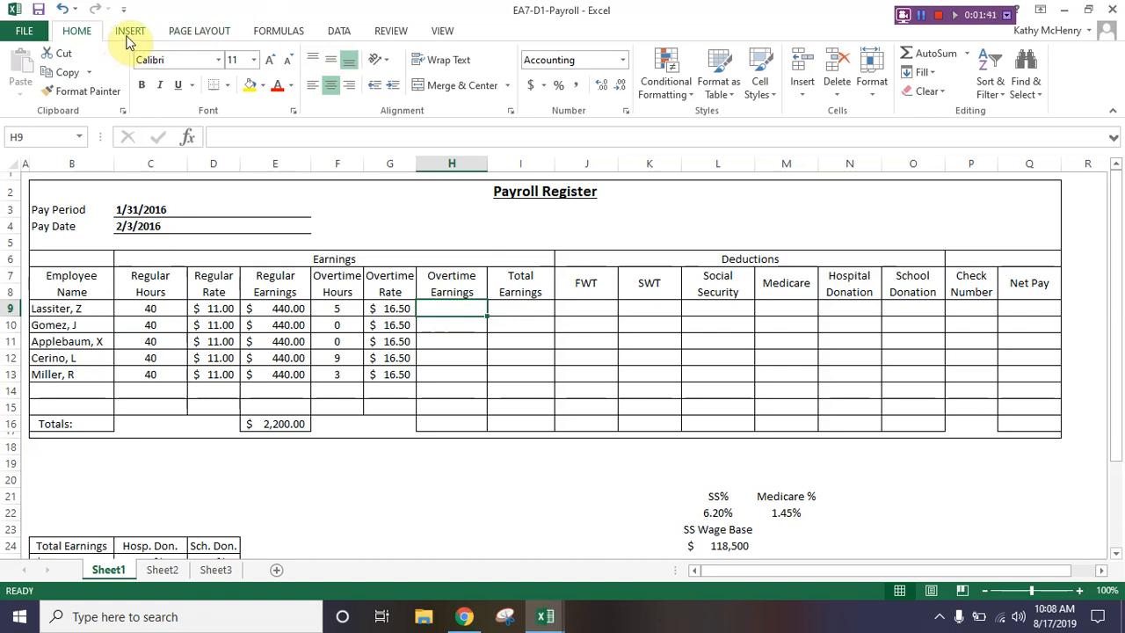
{"action": "left_click", "coordinate": [273, 35]}
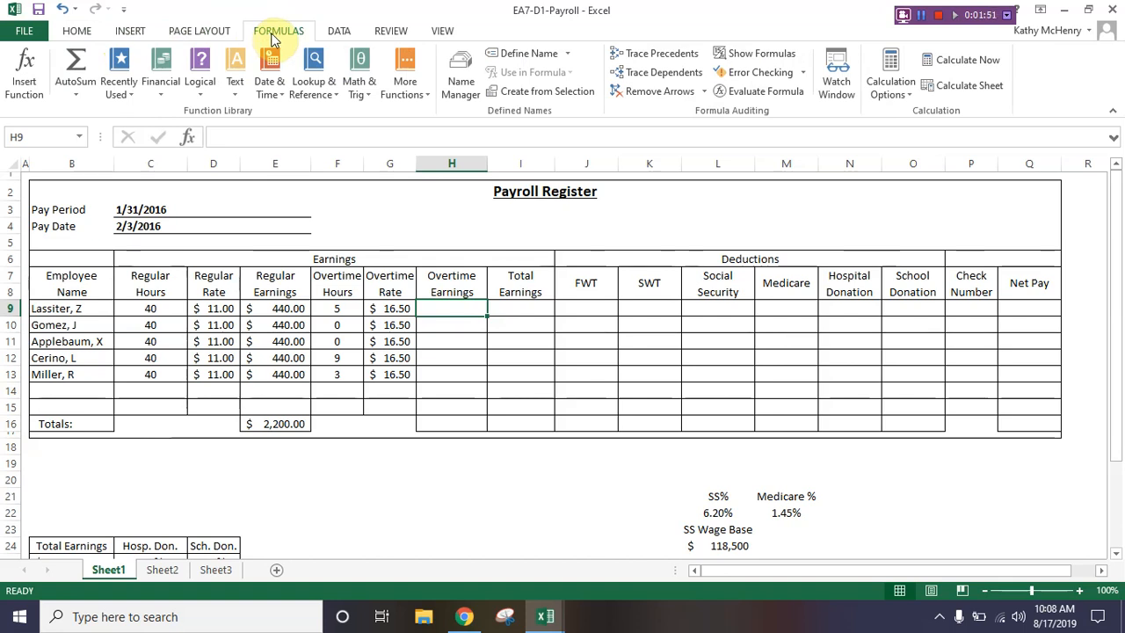
{"action": "left_click", "coordinate": [25, 88]}
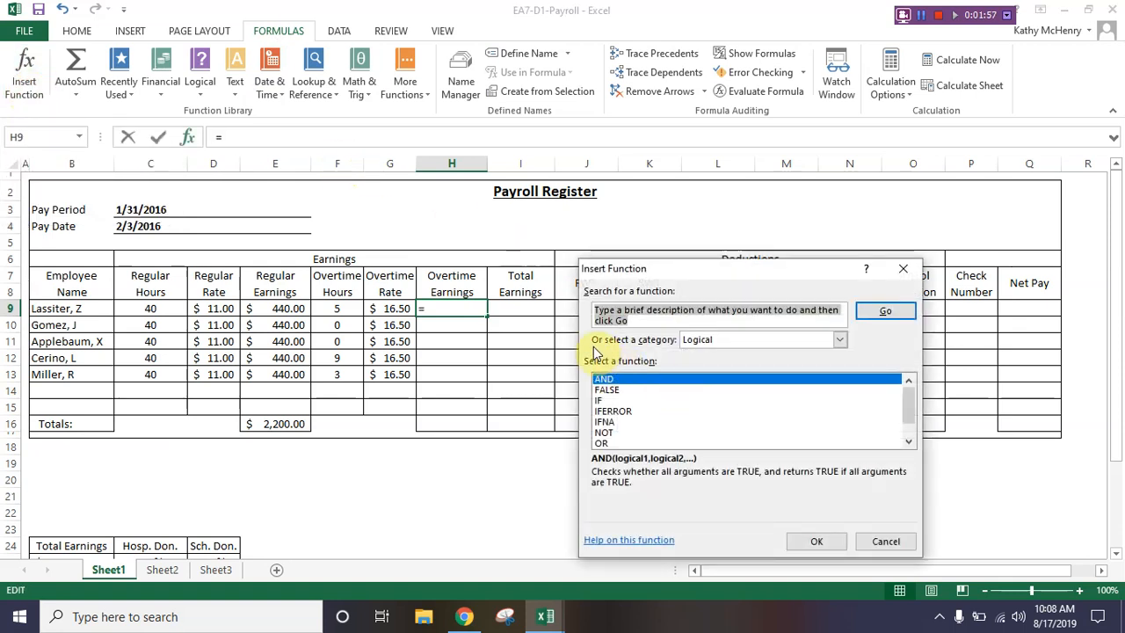
{"action": "left_click", "coordinate": [719, 340]}
{"action": "left_click", "coordinate": [701, 451]}
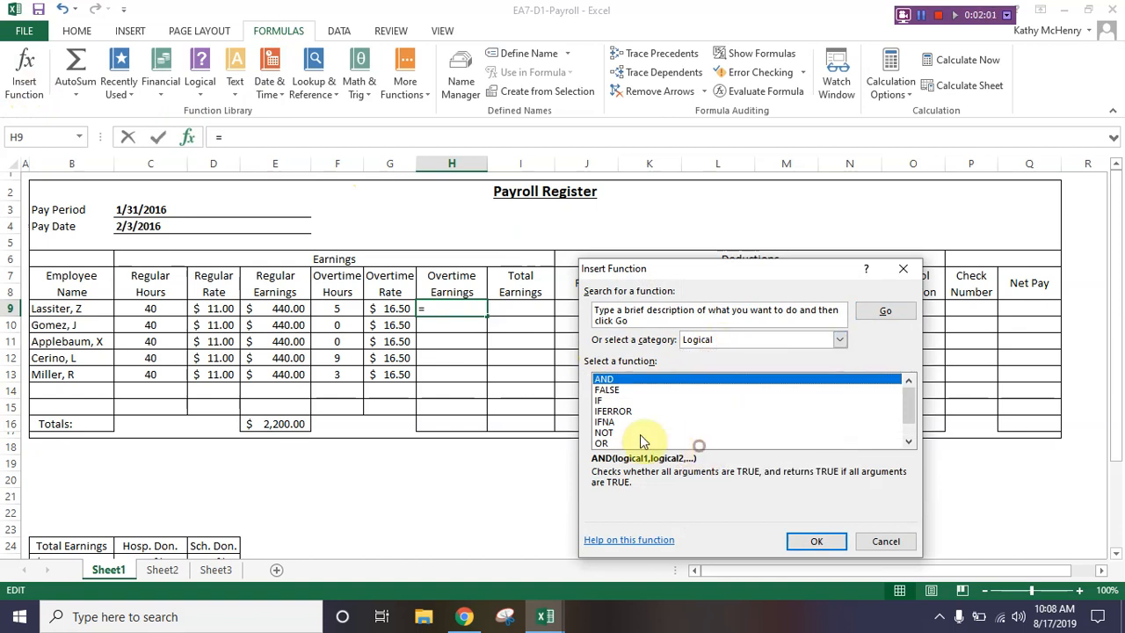
{"action": "left_click", "coordinate": [600, 401]}
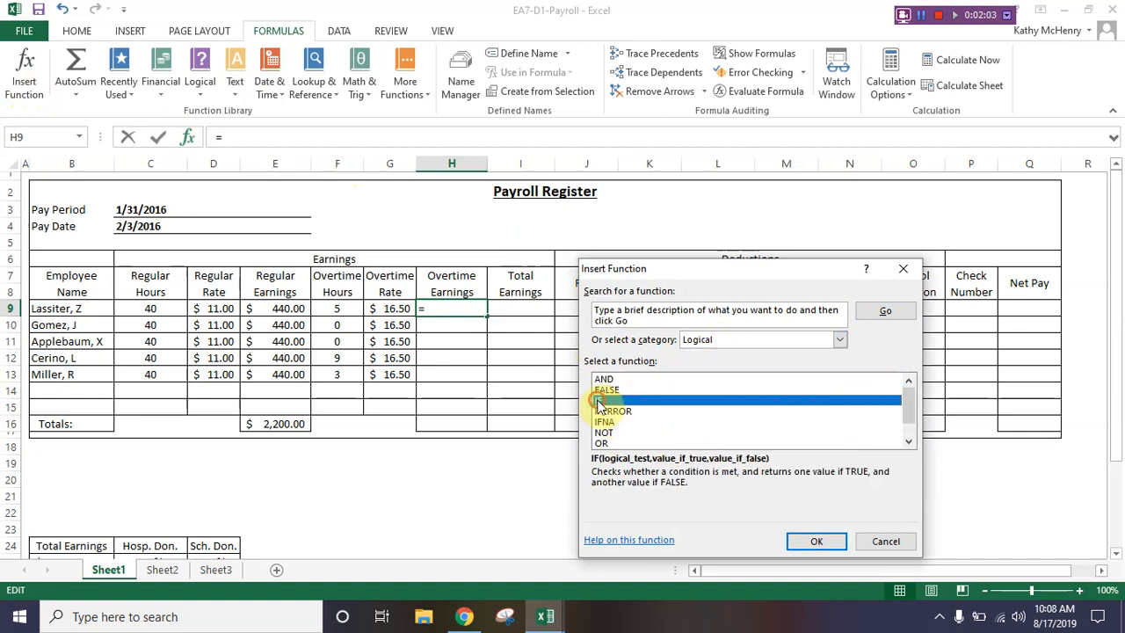
{"action": "left_click", "coordinate": [817, 540]}
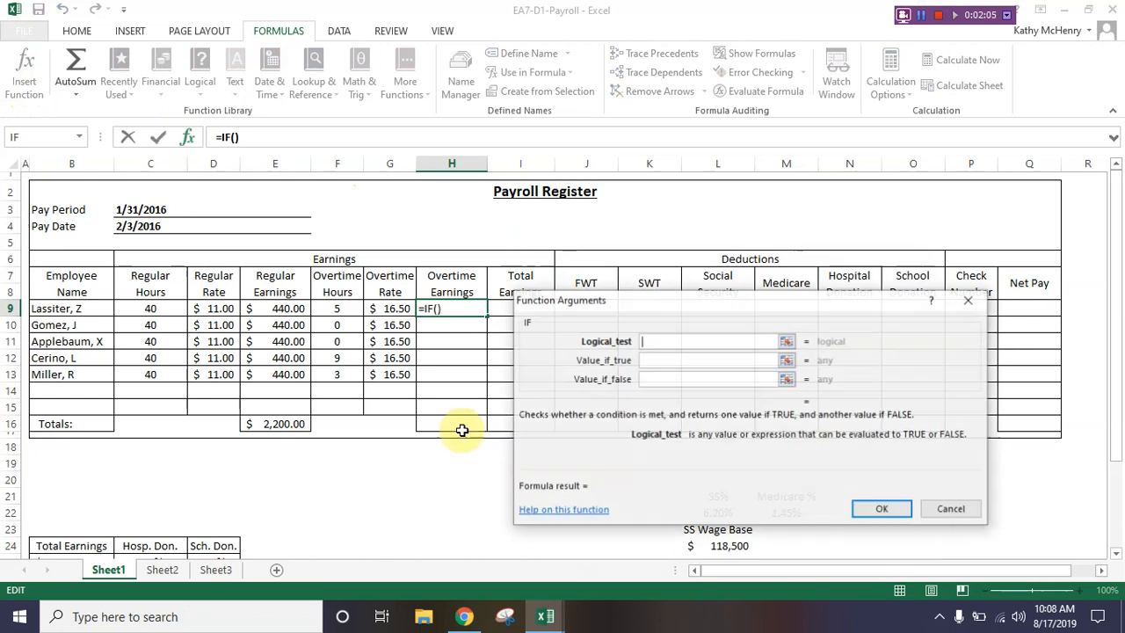
Step: Set the IF function's logical test to f9=0 and its value if true to "N/A"
{"action": "left_click_drag", "start_coordinate": [592, 303], "coordinate": [584, 193]}
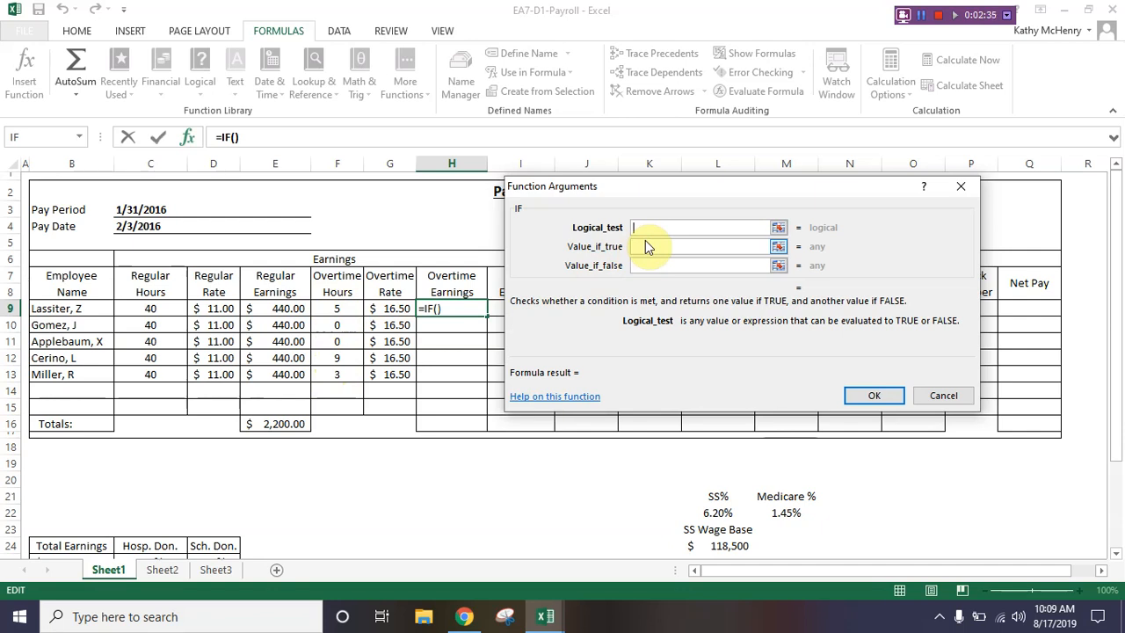
{"action": "type", "text": "f9=0"}
{"action": "left_click", "coordinate": [656, 249]}
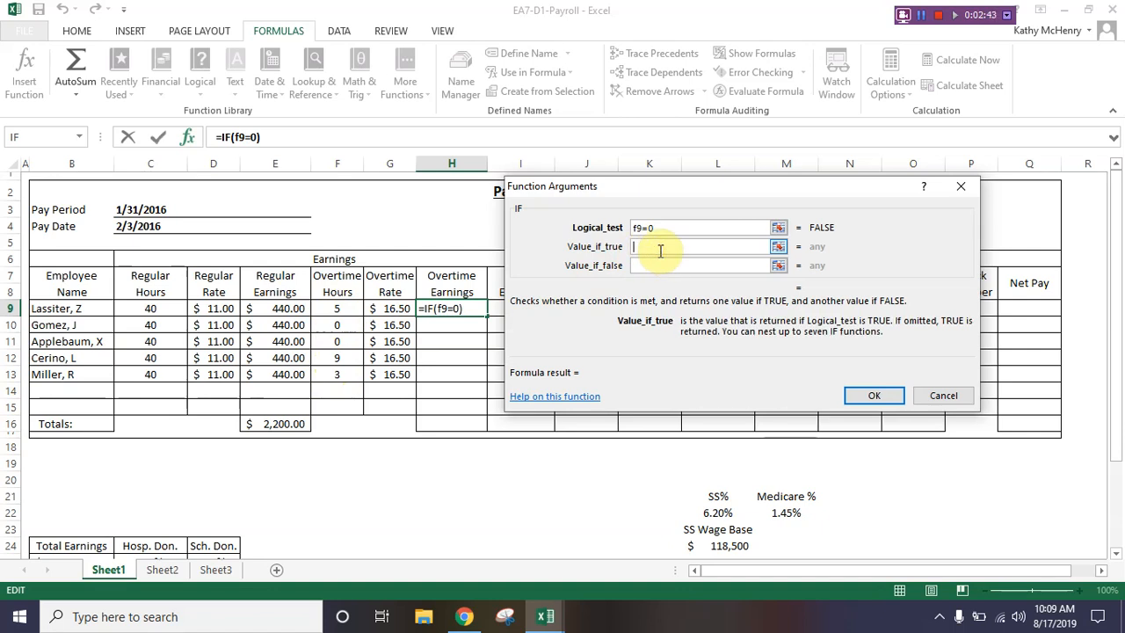
{"action": "type", "text": "\"N/A\""}
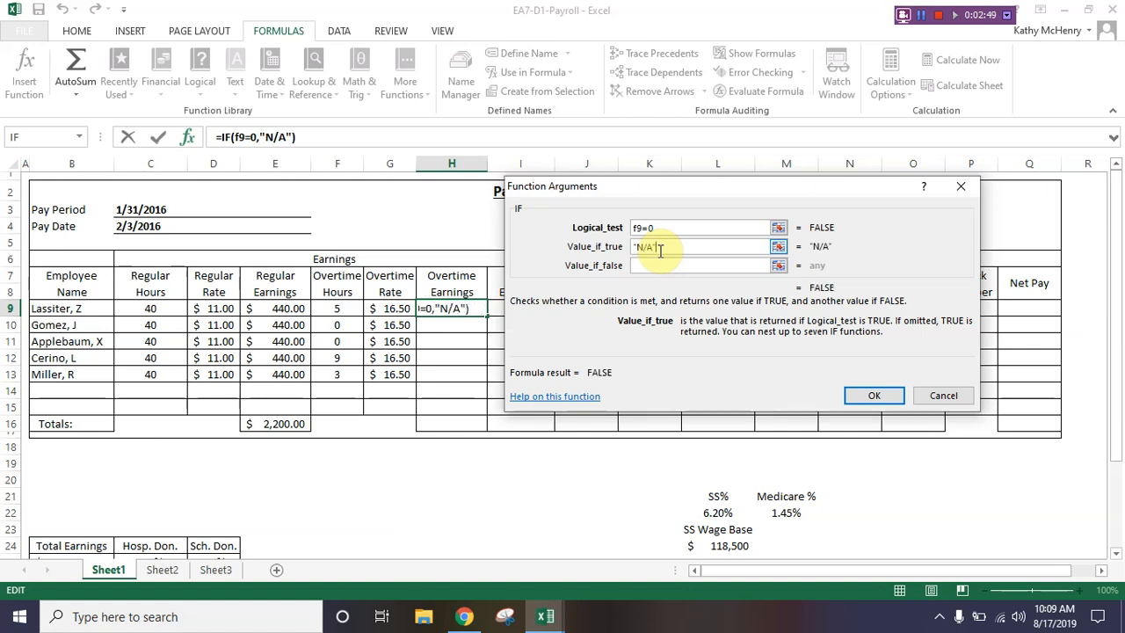
Step: Set the IF function's value if false to f9*g9, and copy the finished formula down through H13
{"action": "left_click", "coordinate": [657, 265]}
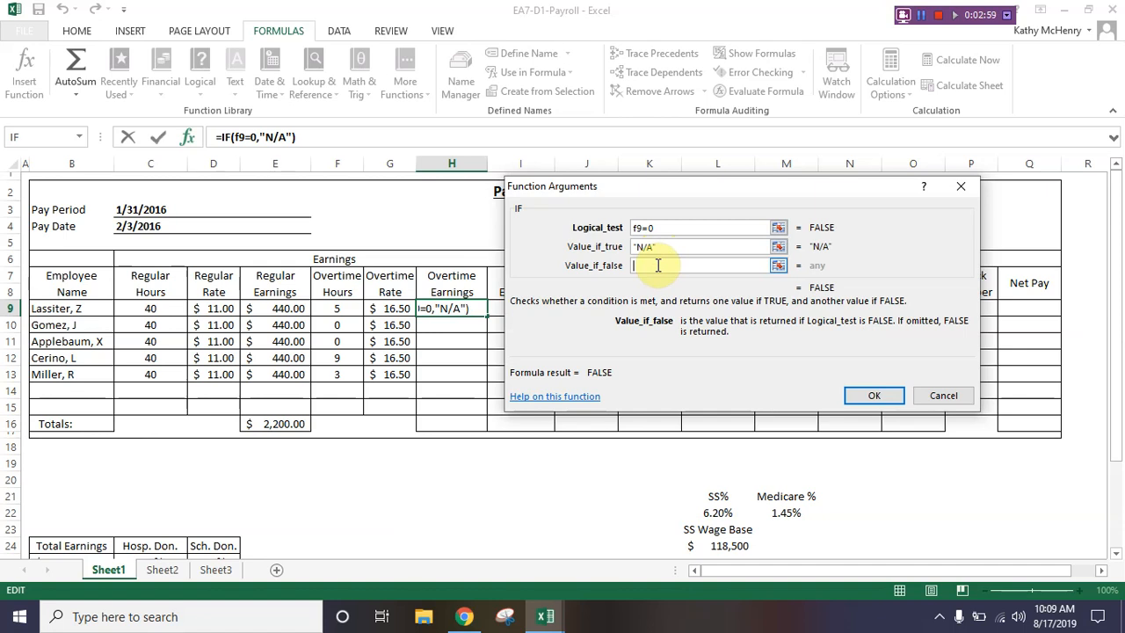
{"action": "left_click", "coordinate": [677, 248]}
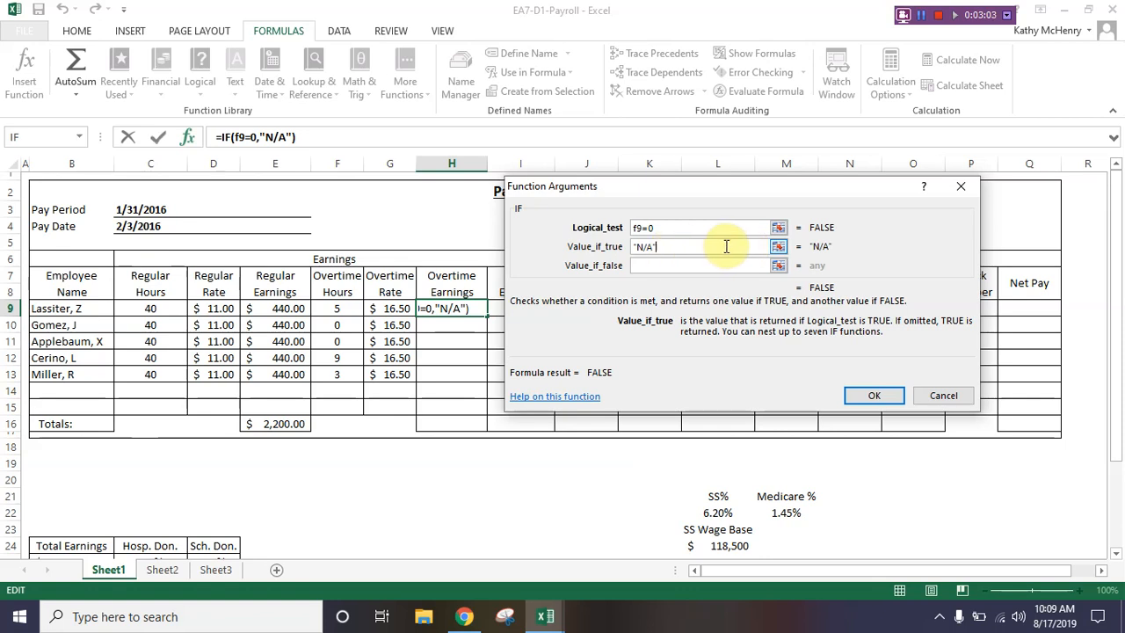
{"action": "left_click", "coordinate": [695, 265]}
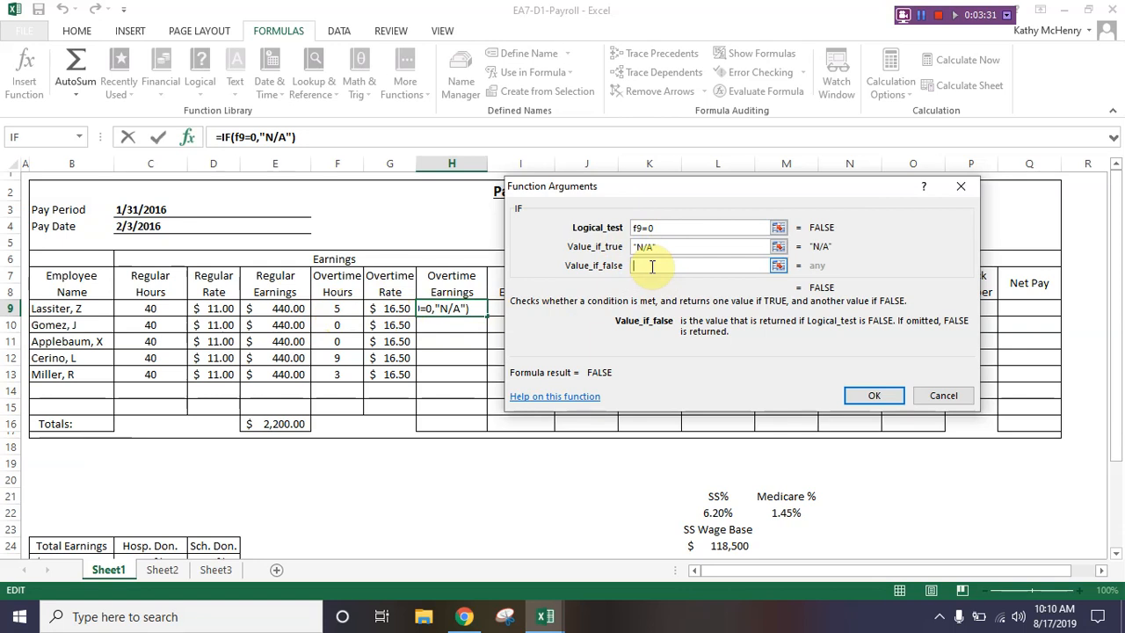
{"action": "type", "text": "f9"}
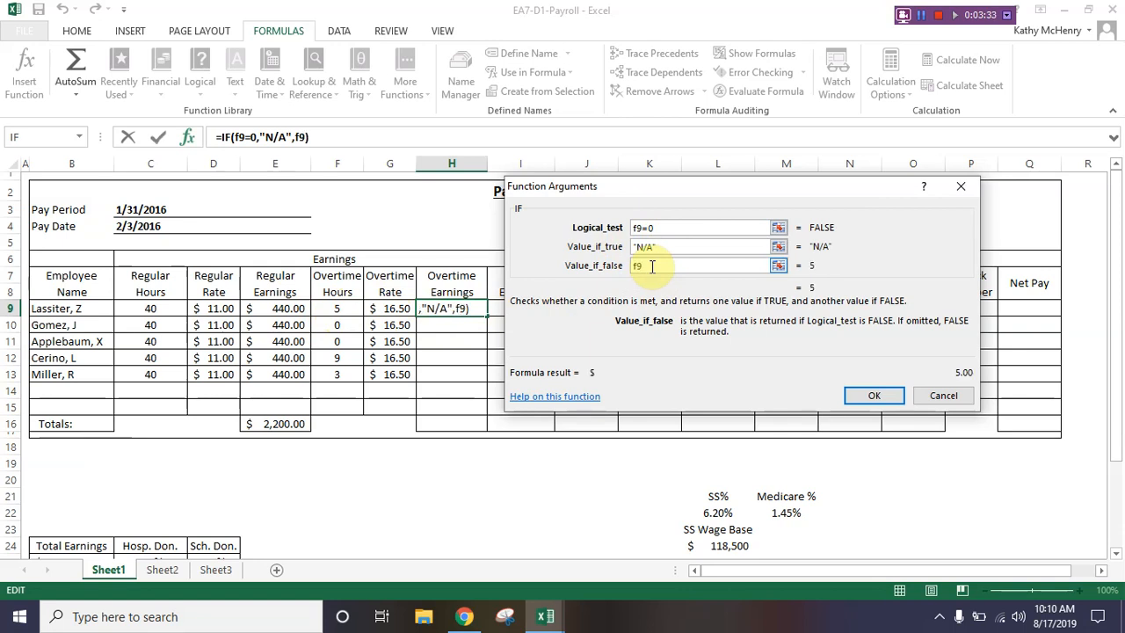
{"action": "type", "text": "*g9"}
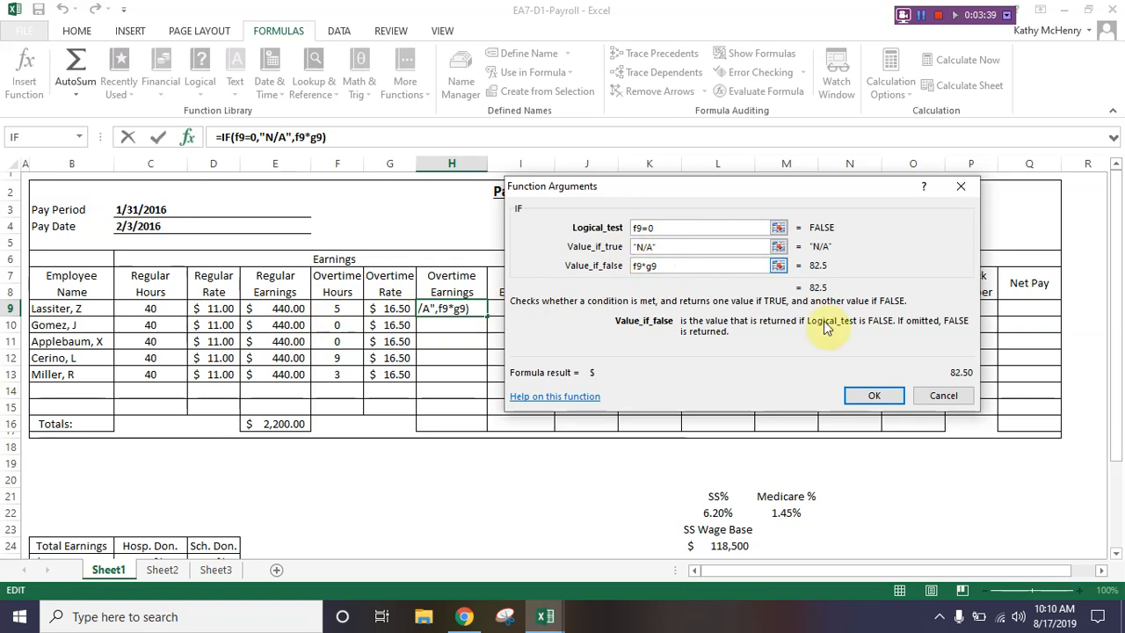
{"action": "left_click", "coordinate": [888, 400]}
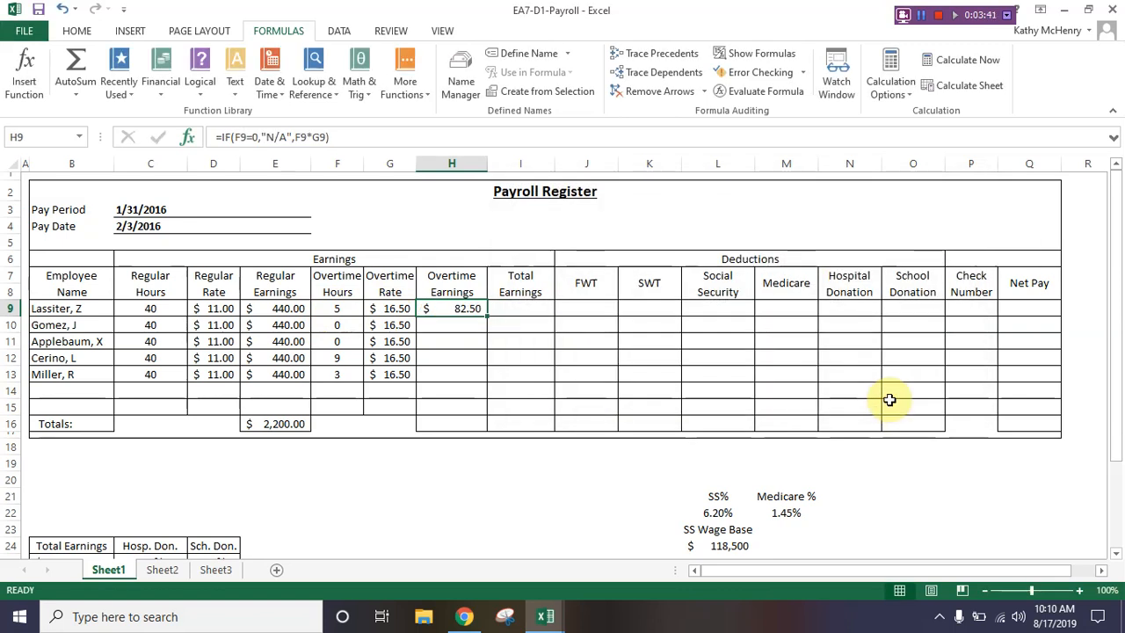
{"action": "double_click", "coordinate": [486, 317]}
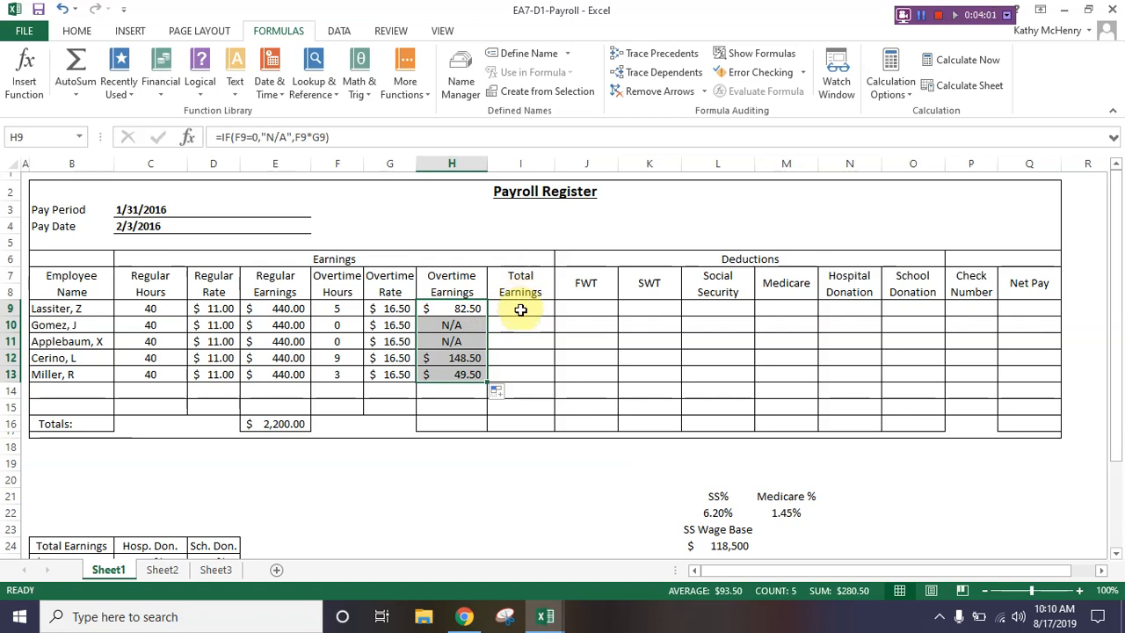
Step: Try the ROUND function in cell I9 by rounding 5.6789 to 2 digits, and clear the cell
{"action": "left_click", "coordinate": [520, 309]}
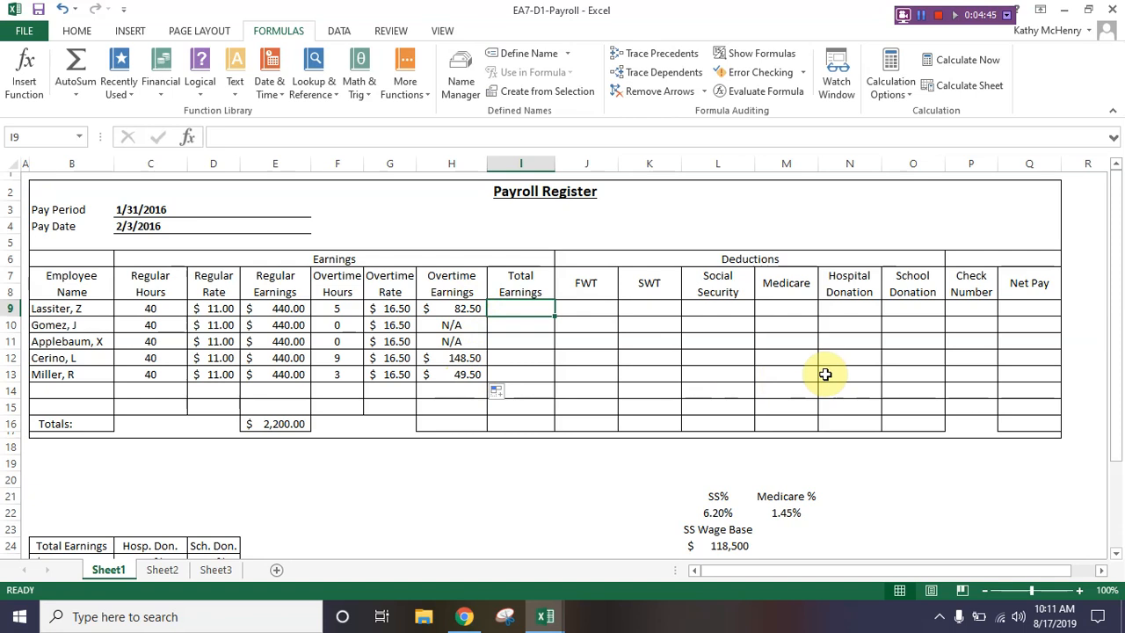
{"action": "type", "text": "=e"}
{"action": "key", "text": "BackSpace"}
{"action": "type", "text": "r"}
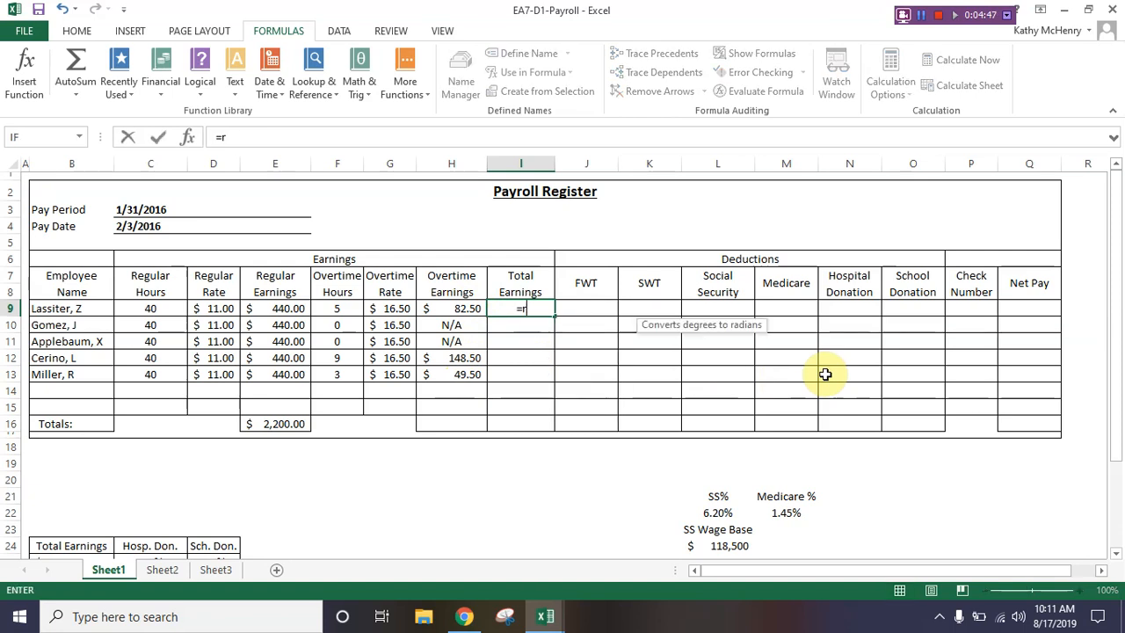
{"action": "type", "text": "ound("}
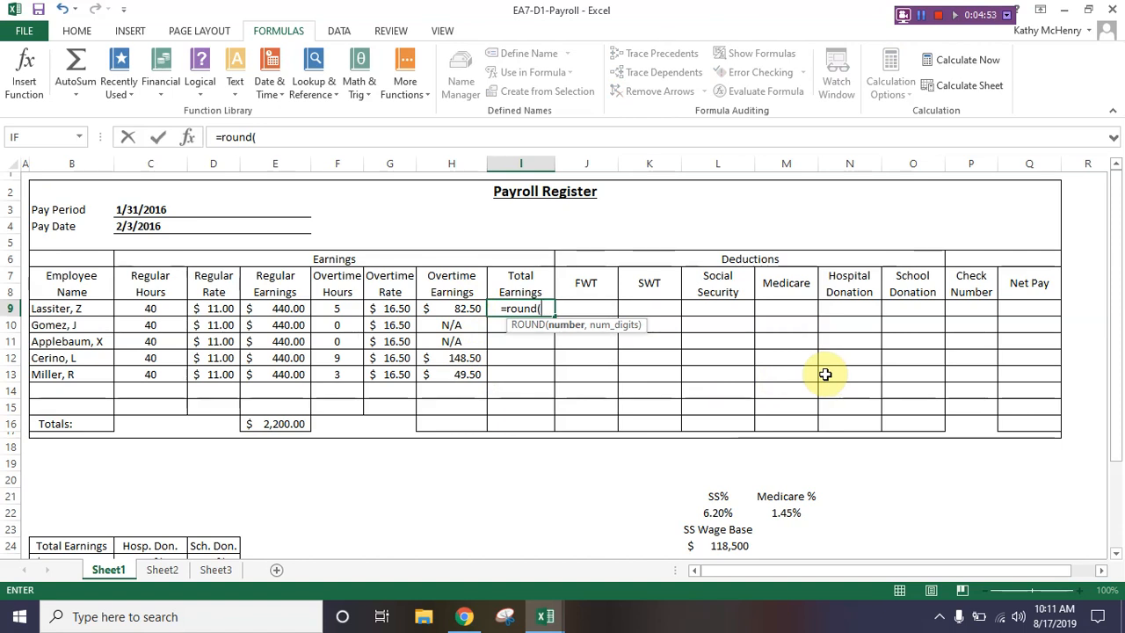
{"action": "type", "text": "5."}
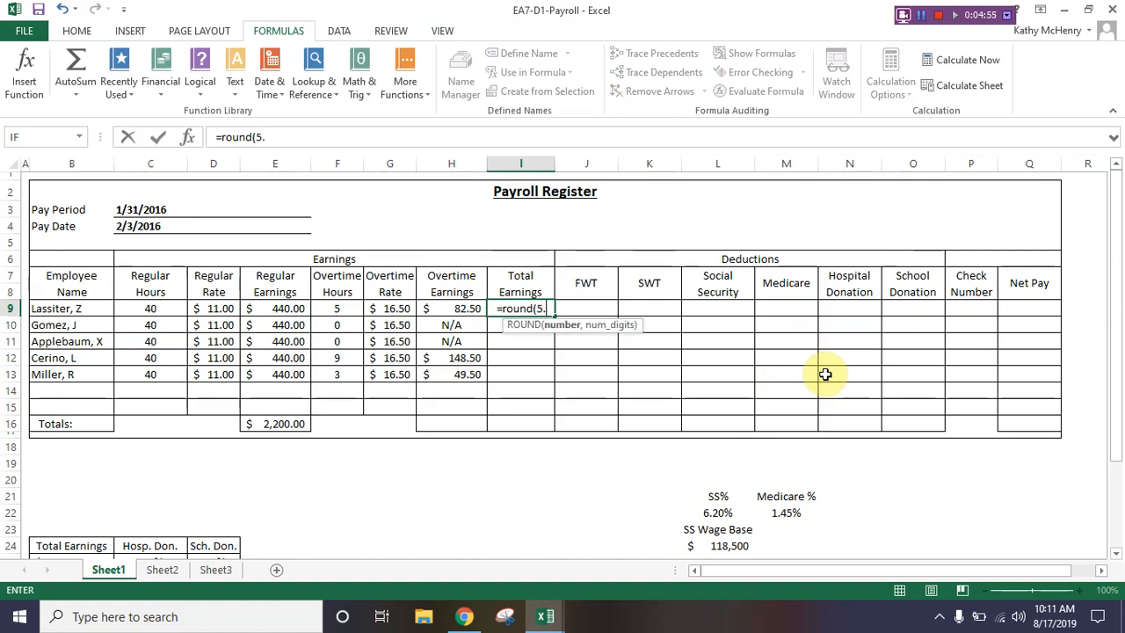
{"action": "type", "text": "6789"}
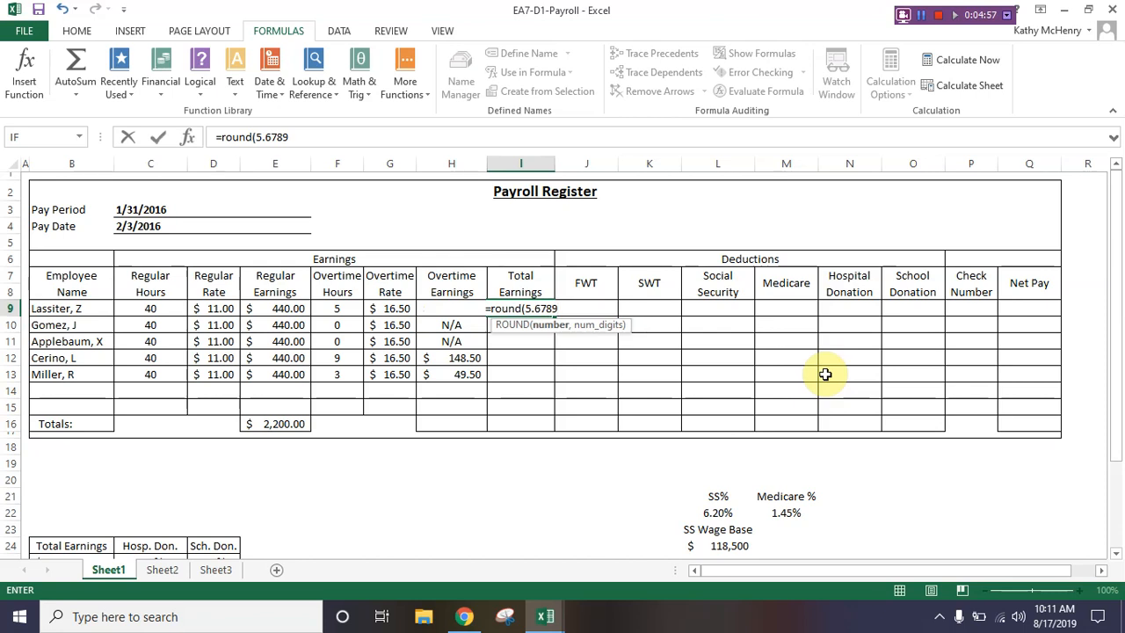
{"action": "type", "text": ", 2"}
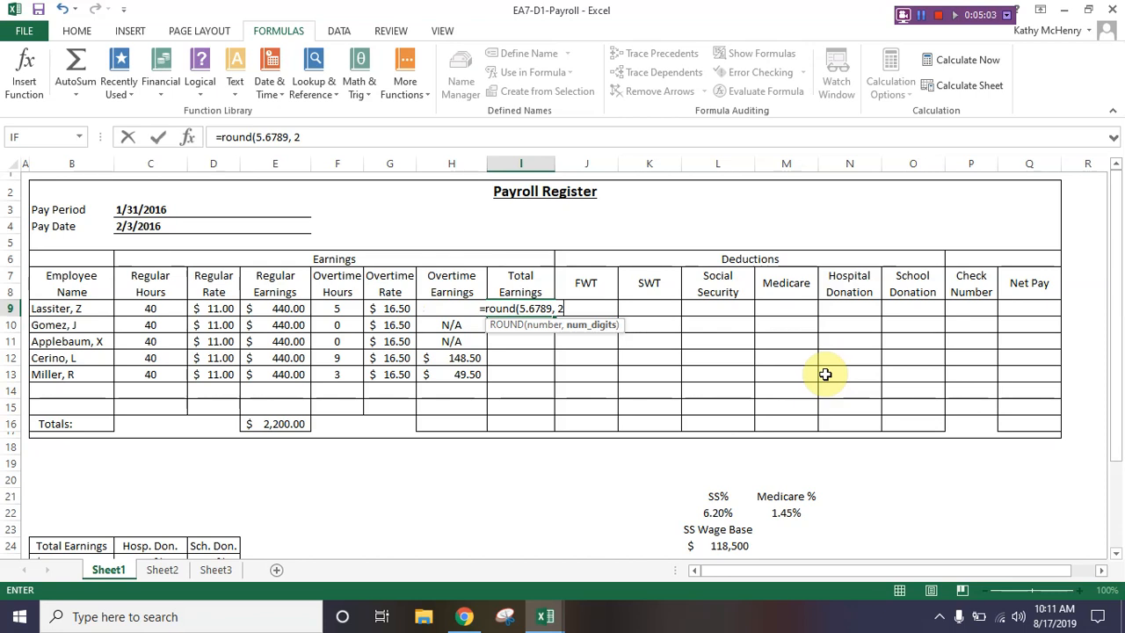
{"action": "type", "text": ")"}
{"action": "key", "text": "Return"}
{"action": "key", "text": "Up"}
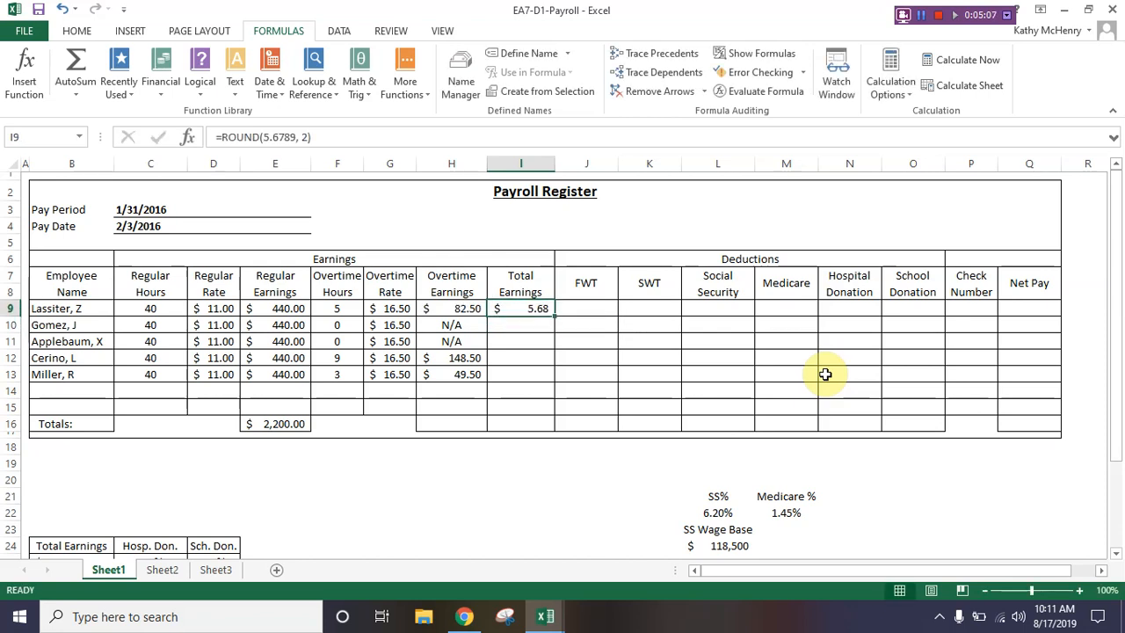
{"action": "key", "text": "BackSpace"}
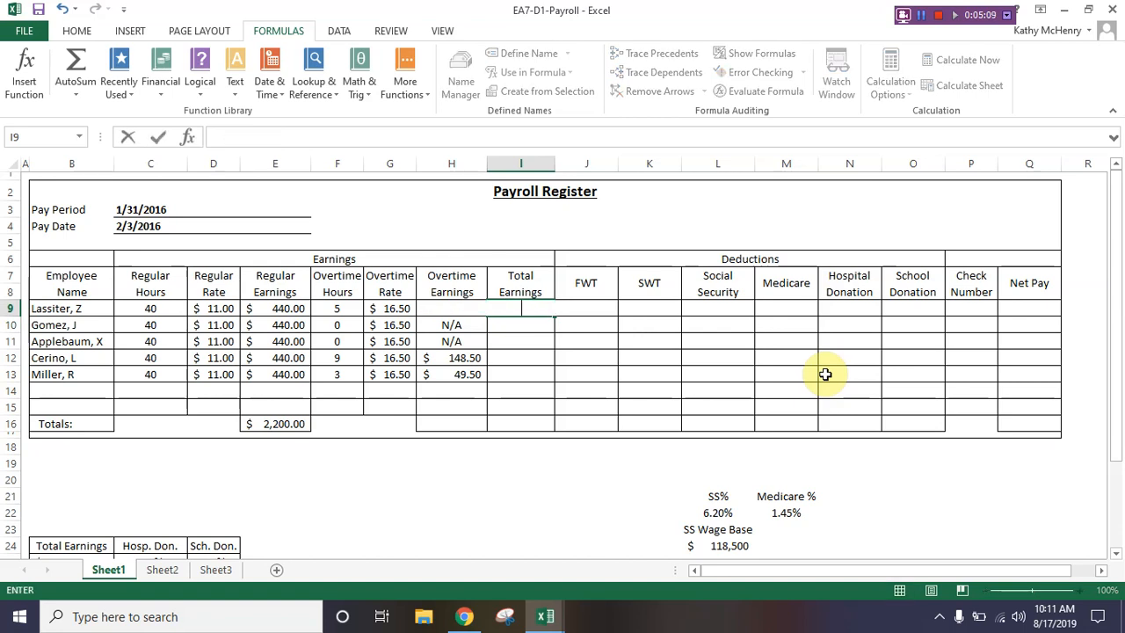
Step: Begin the Total Earnings formula in I9 as a ROUND function with a nested IF whose logical test is h9="N/A"
{"action": "type", "text": "=round("}
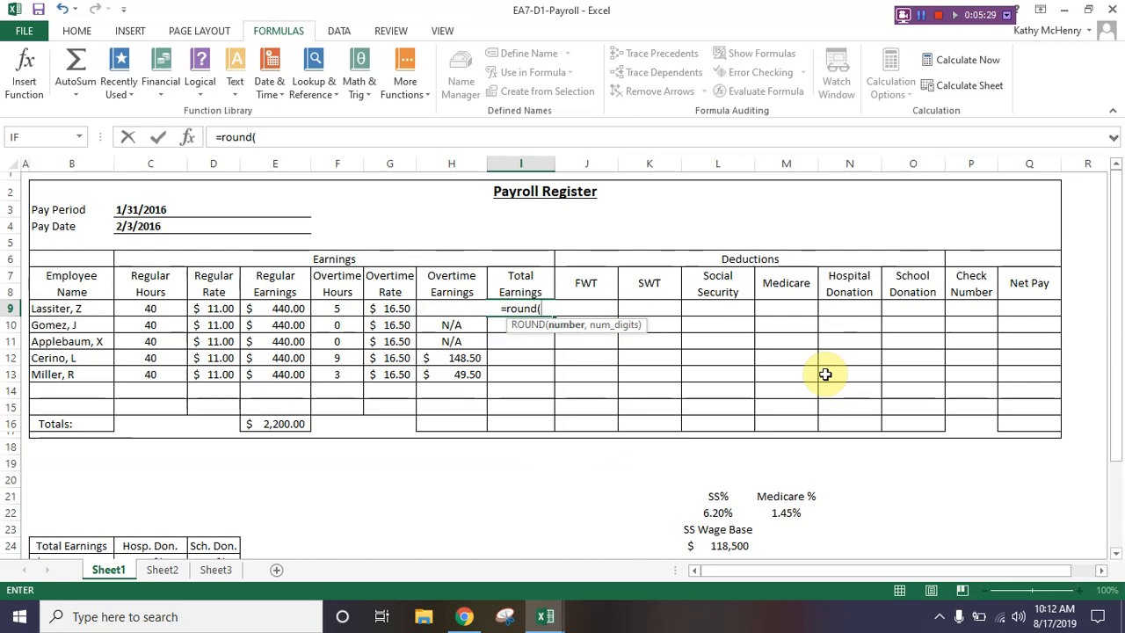
{"action": "type", "text": "if("}
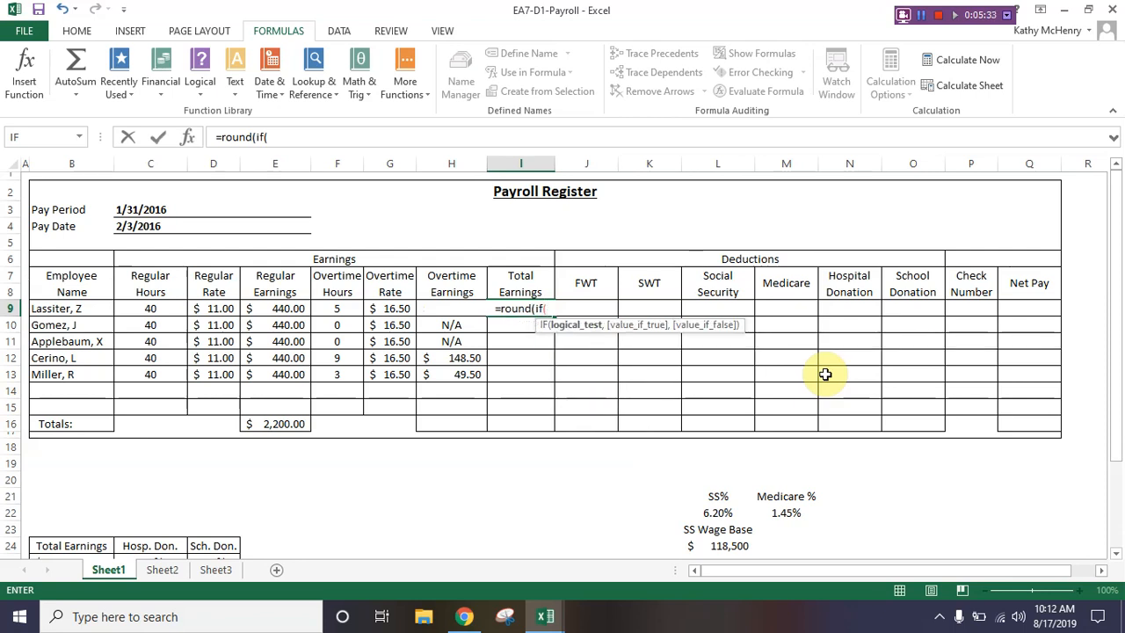
{"action": "type", "text": "h9"}
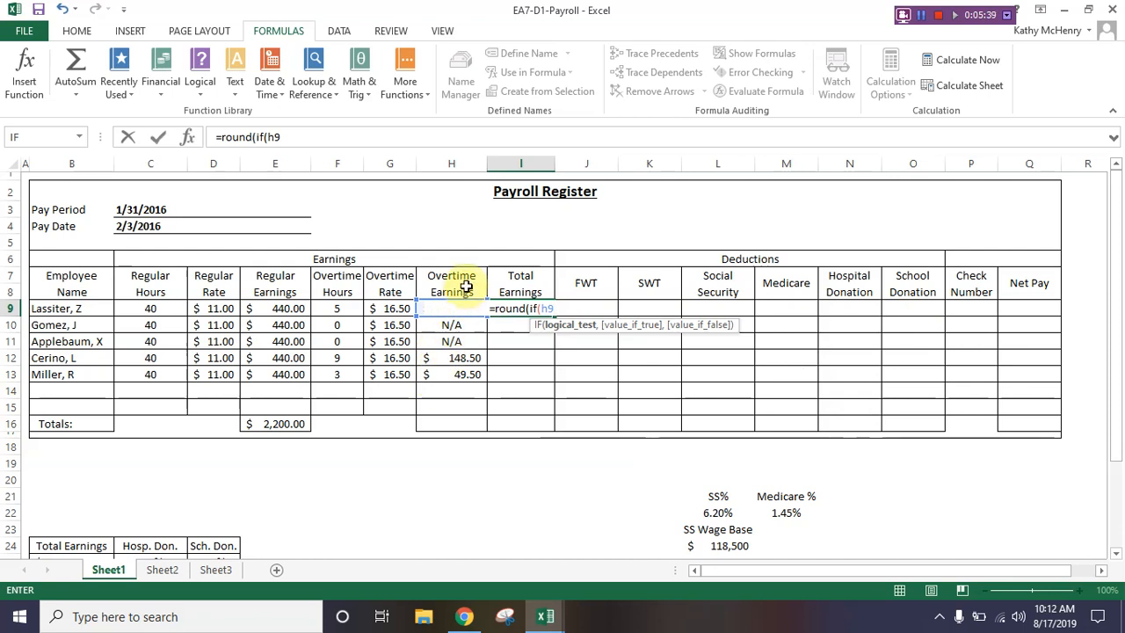
{"action": "type", "text": "="}
{"action": "type", "text": "\"N?A"}
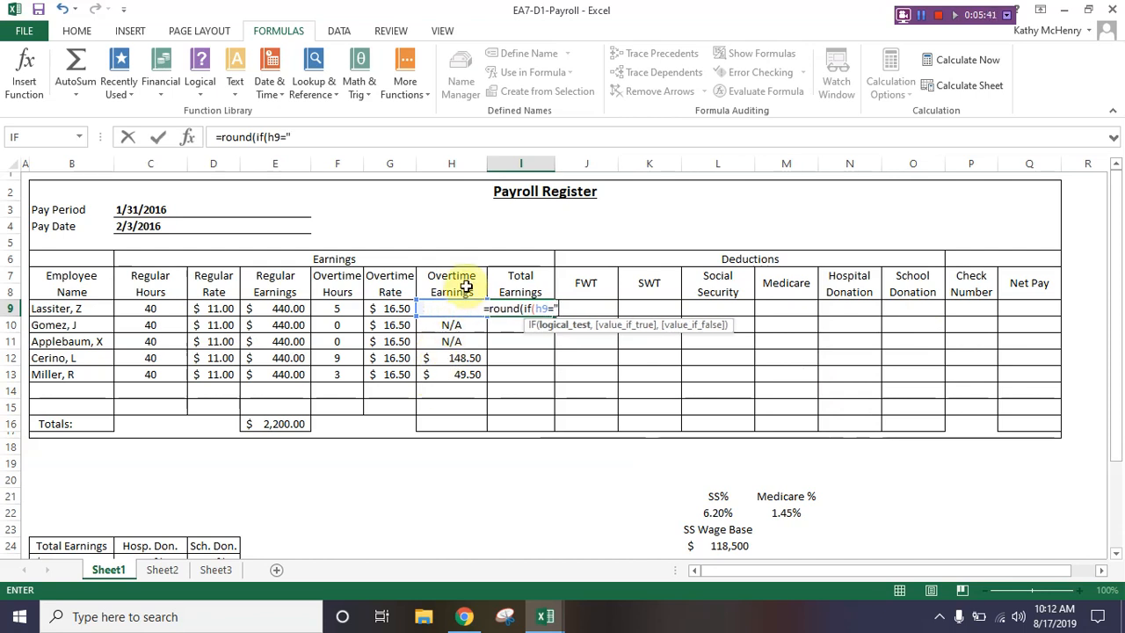
{"action": "type", "text": "\""}
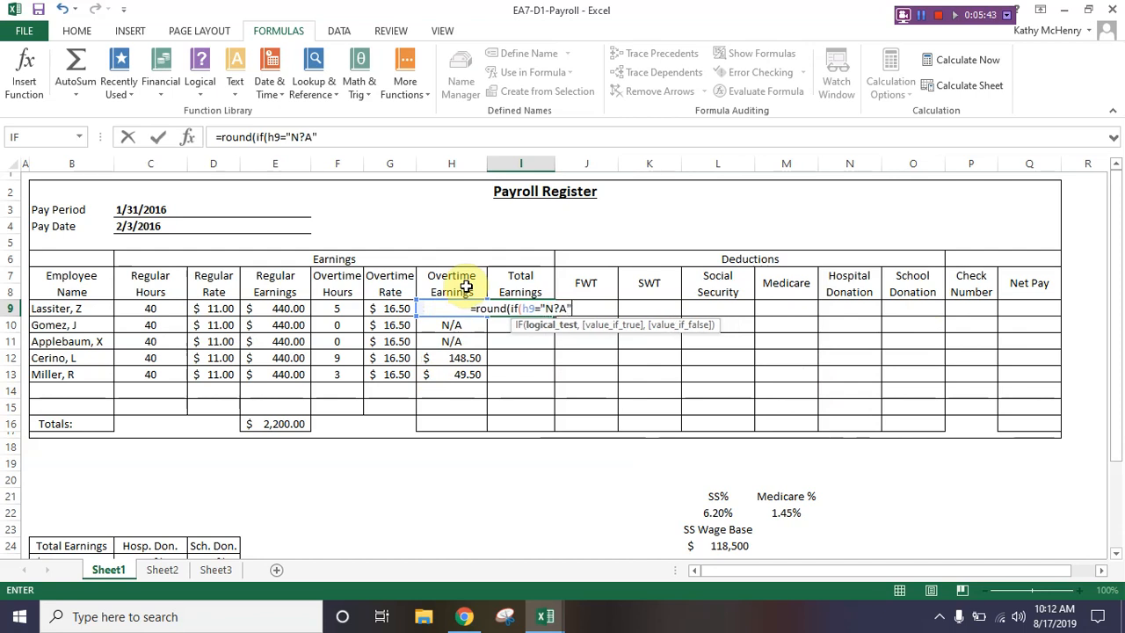
{"action": "key", "text": "Return"}
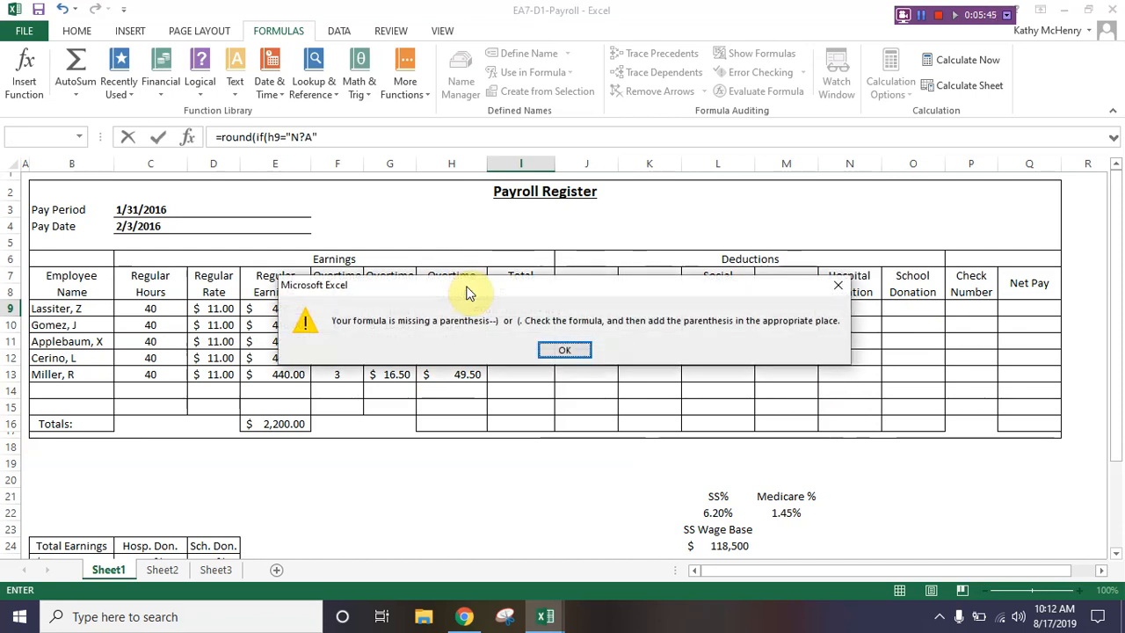
{"action": "left_click", "coordinate": [563, 350]}
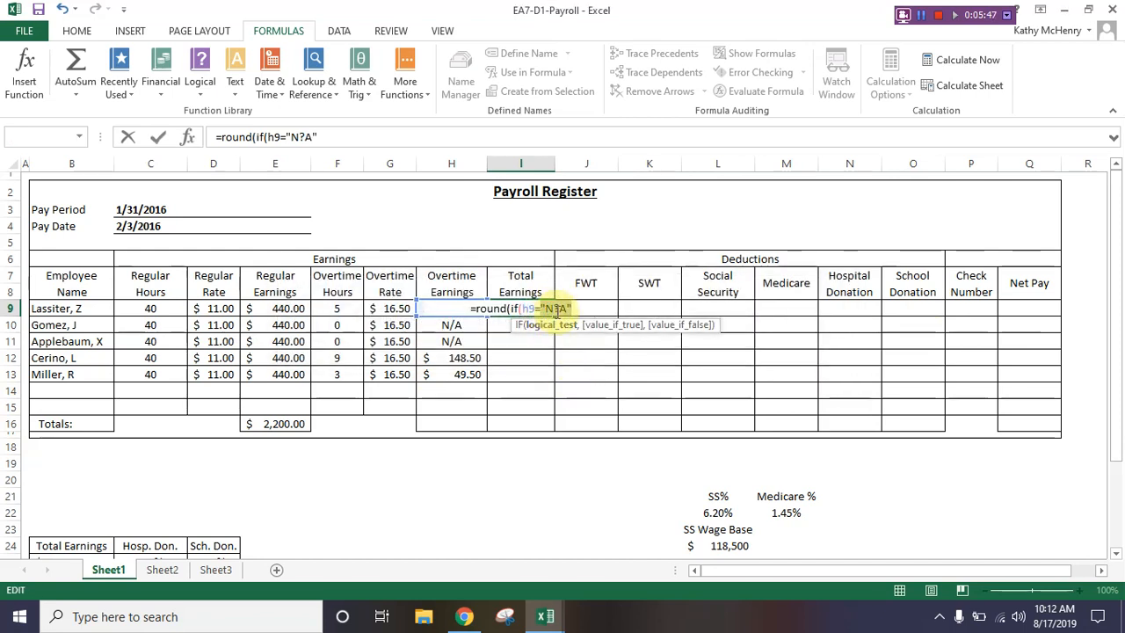
{"action": "left_click", "coordinate": [557, 311]}
{"action": "key", "text": "BackSpace"}
{"action": "type", "text": "/A\""}
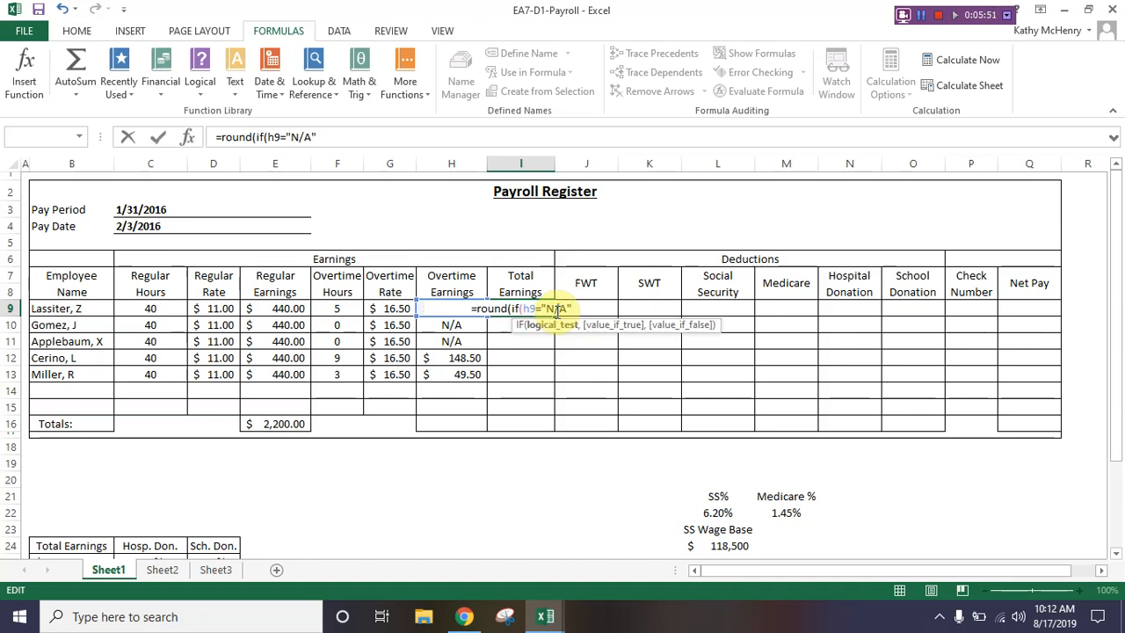
{"action": "type", "text": ","}
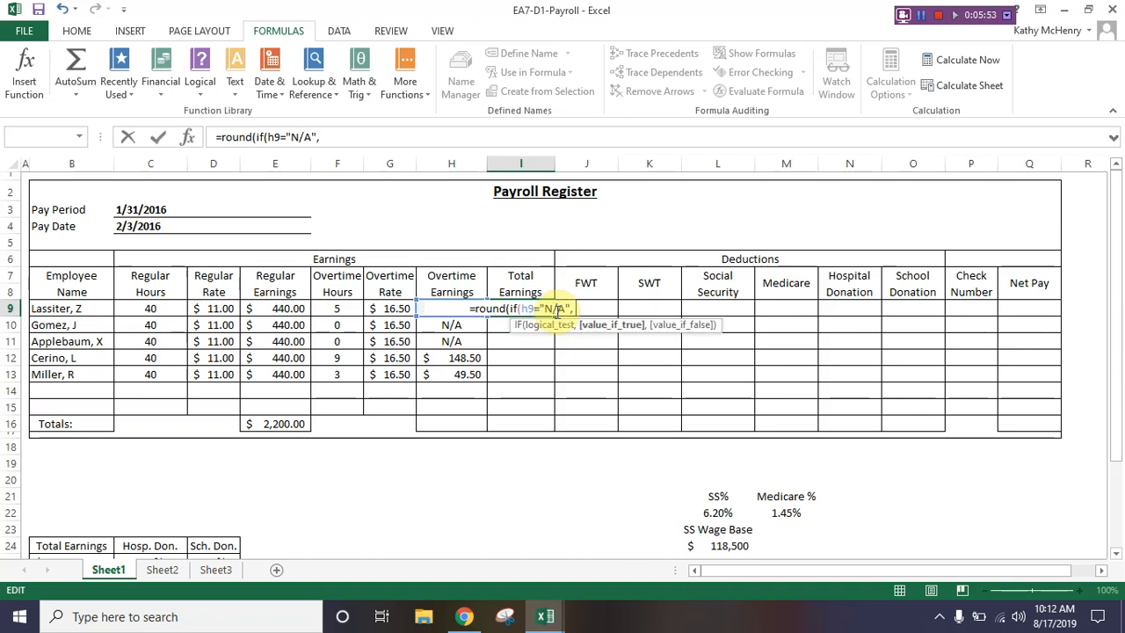
{"action": "type", "text": " E9"}
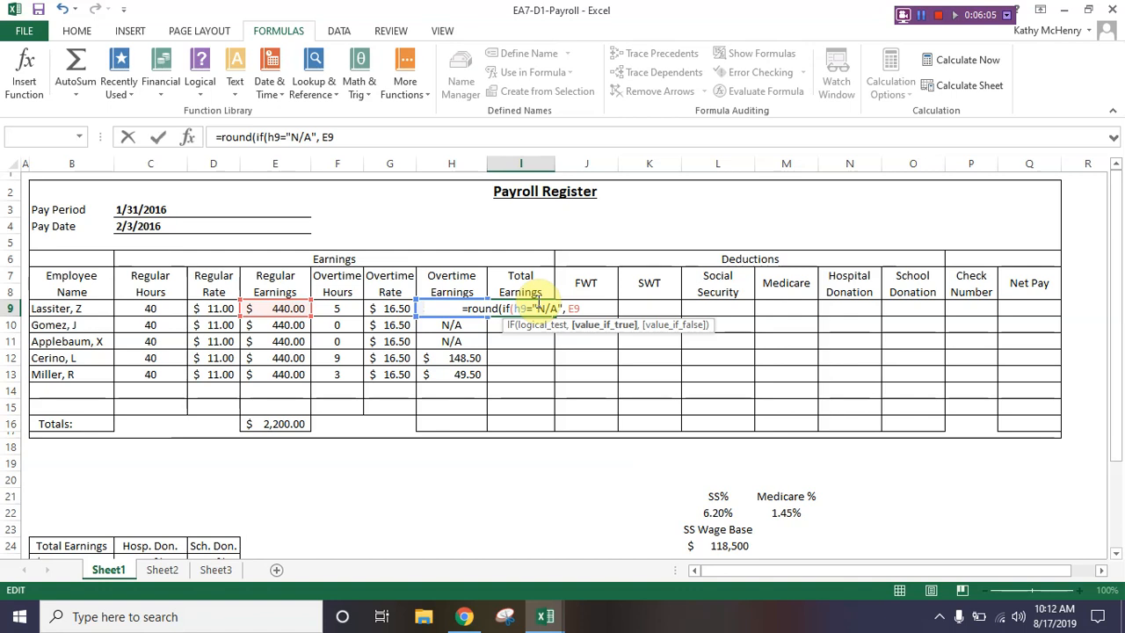
Step: Set the nested IF's value if true to E9 and its value if false to e9+H9
{"action": "type", "text": ","}
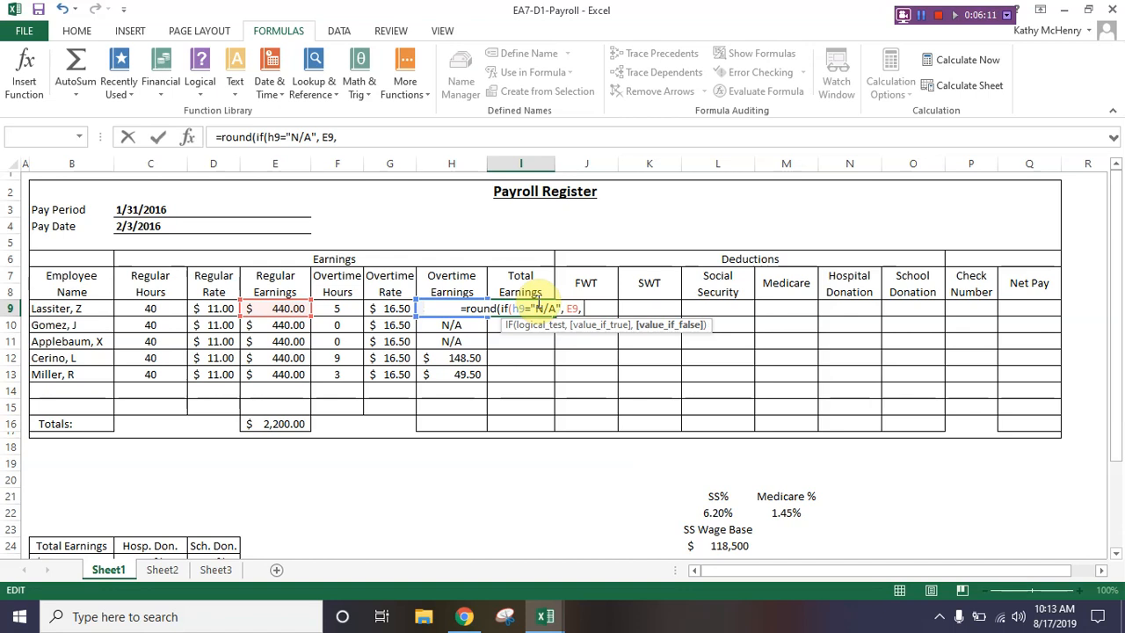
{"action": "type", "text": "e9"}
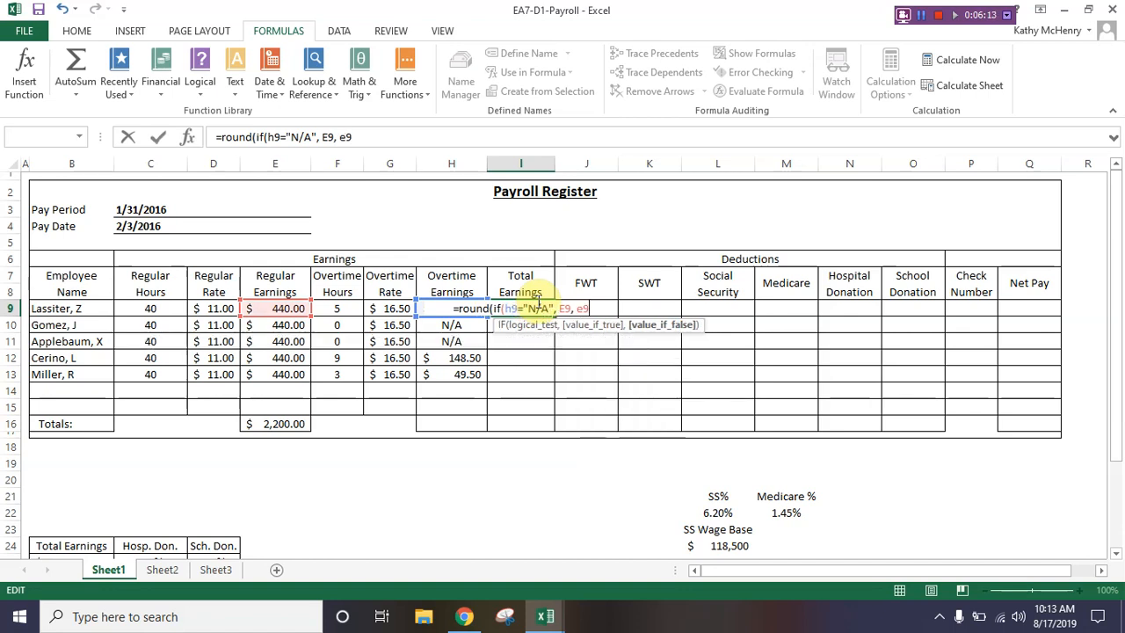
{"action": "type", "text": "+"}
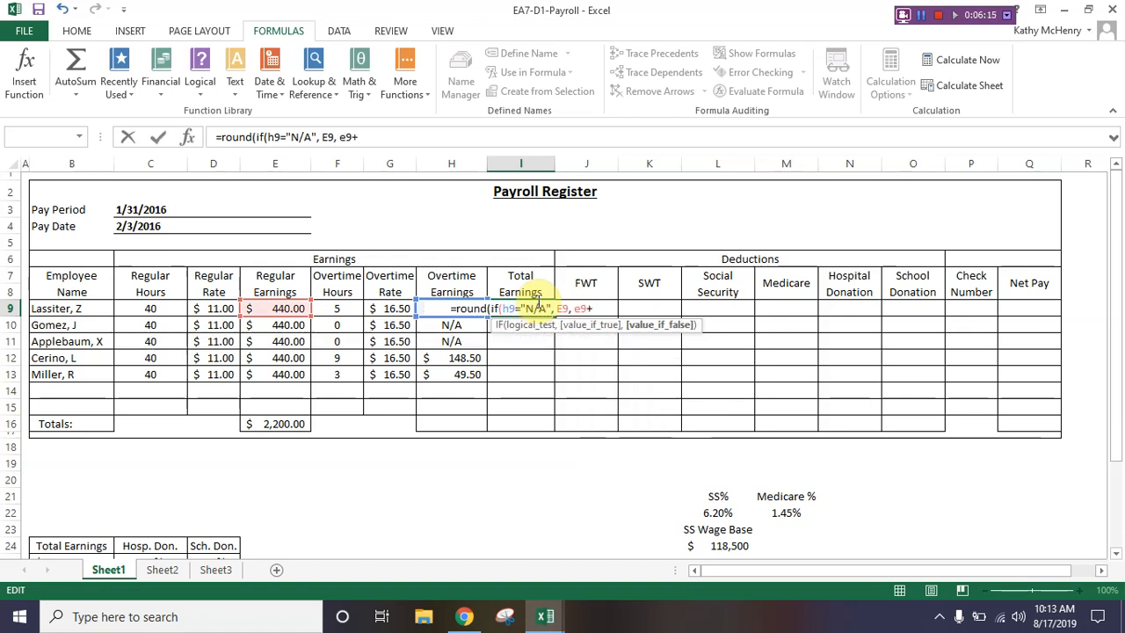
{"action": "type", "text": "H"}
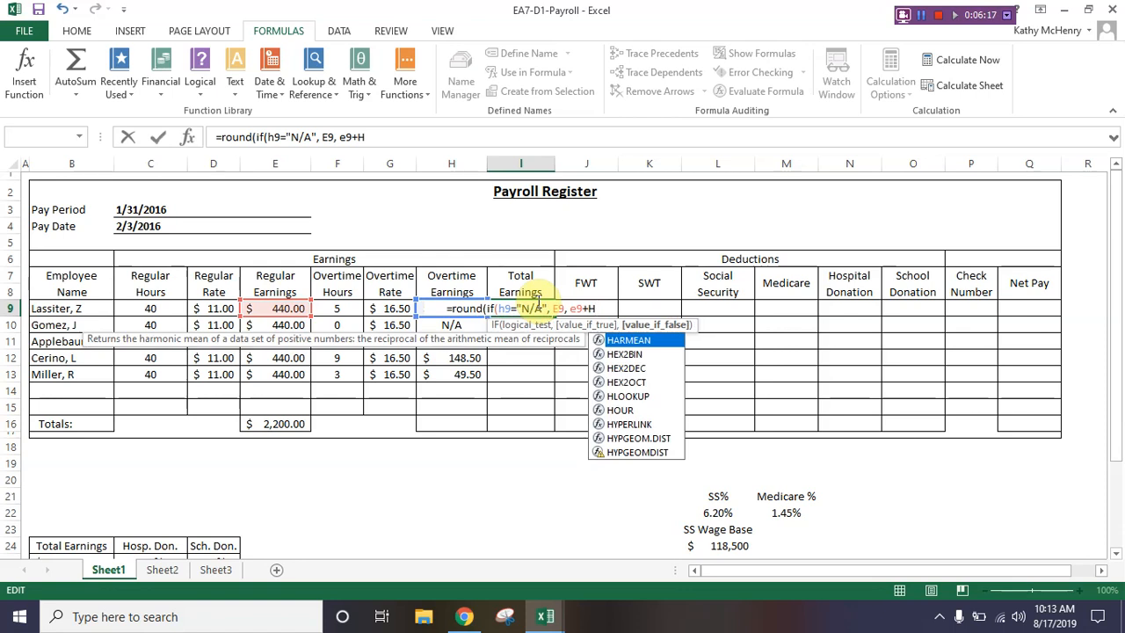
{"action": "type", "text": "9"}
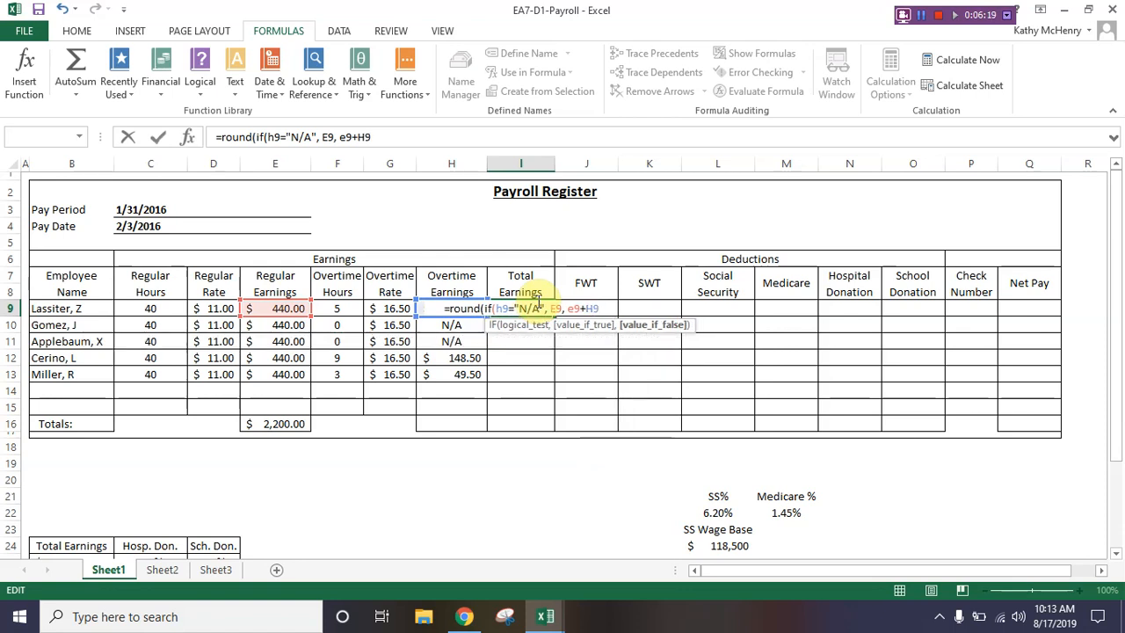
{"action": "type", "text": ")"}
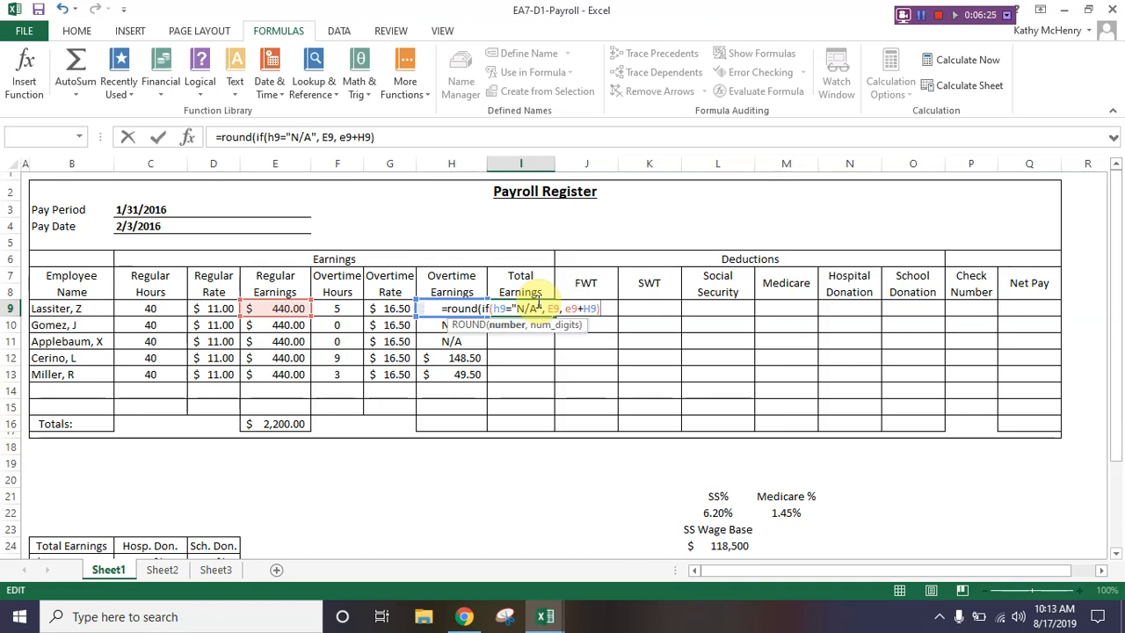
Step: Finish the I9 formula by rounding to 2 digits, and copy it down through I13
{"action": "type", "text": ", 2"}
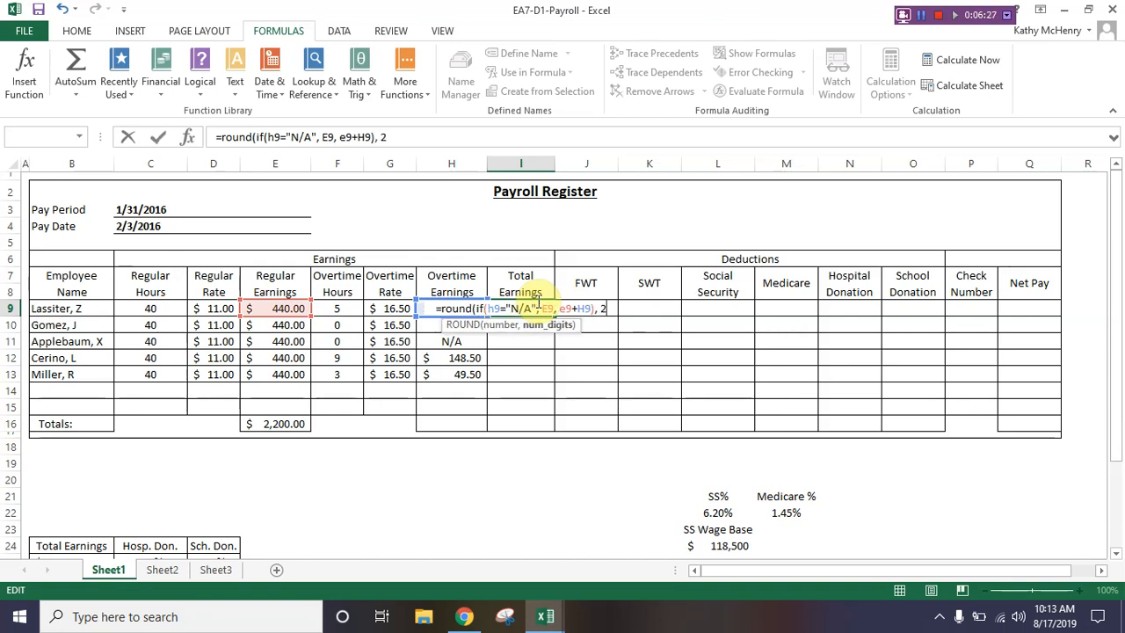
{"action": "type", "text": ")"}
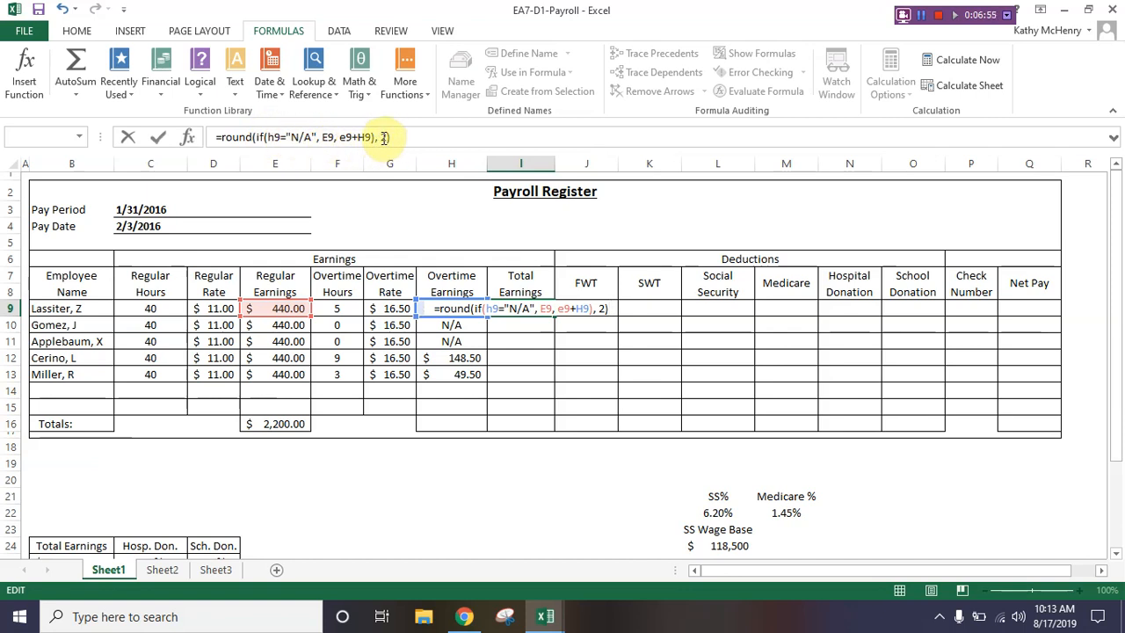
{"action": "key", "text": "Return"}
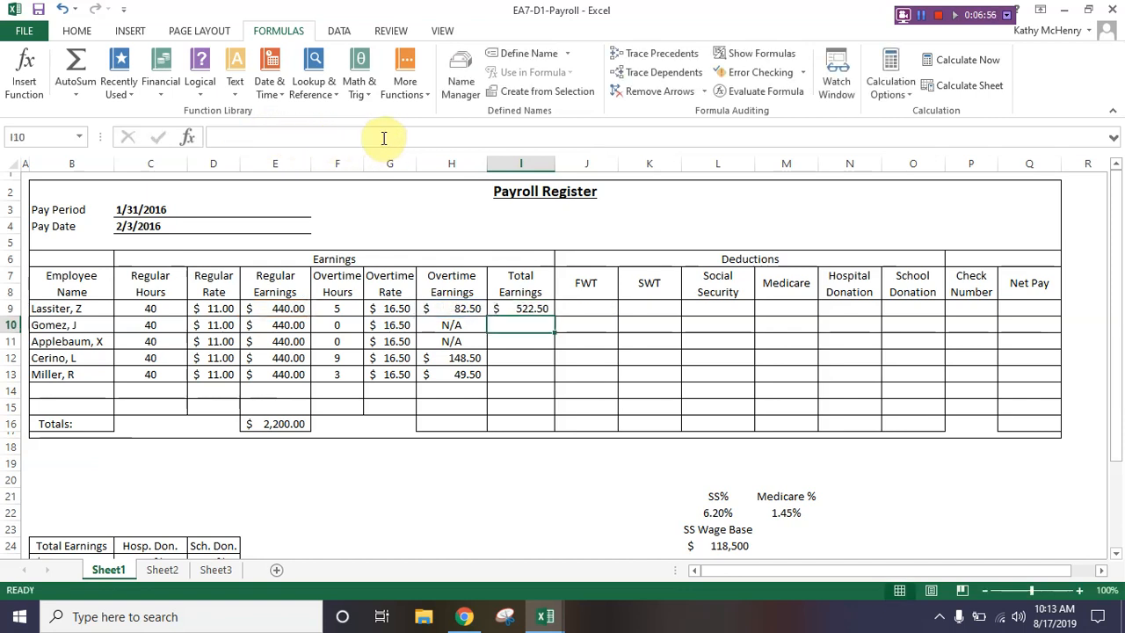
{"action": "left_click", "coordinate": [500, 308]}
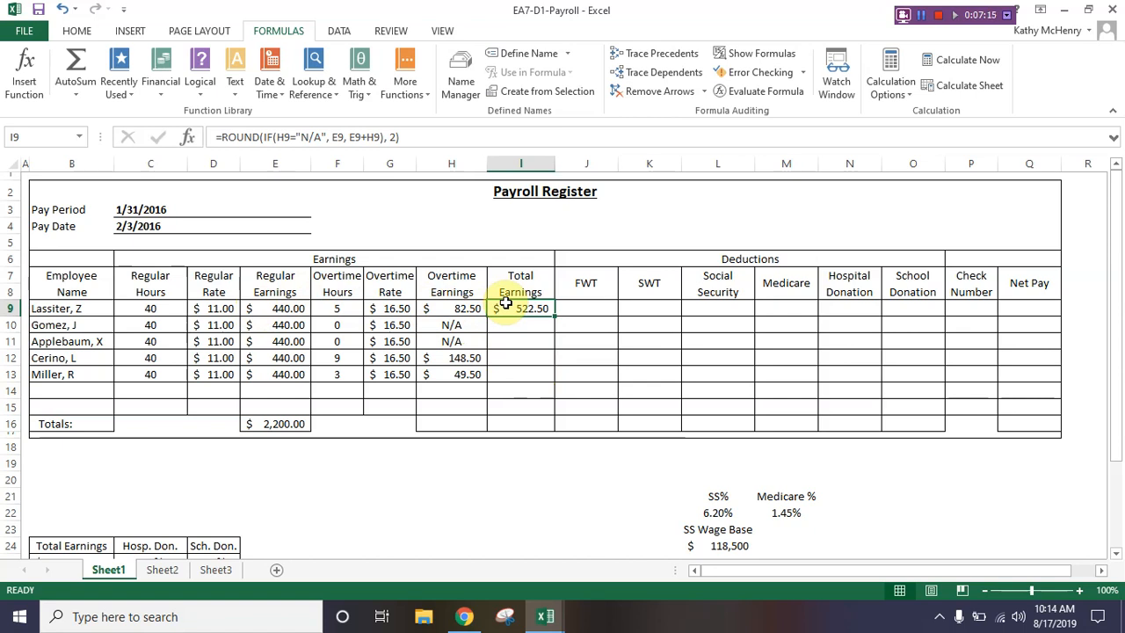
{"action": "double_click", "coordinate": [556, 316]}
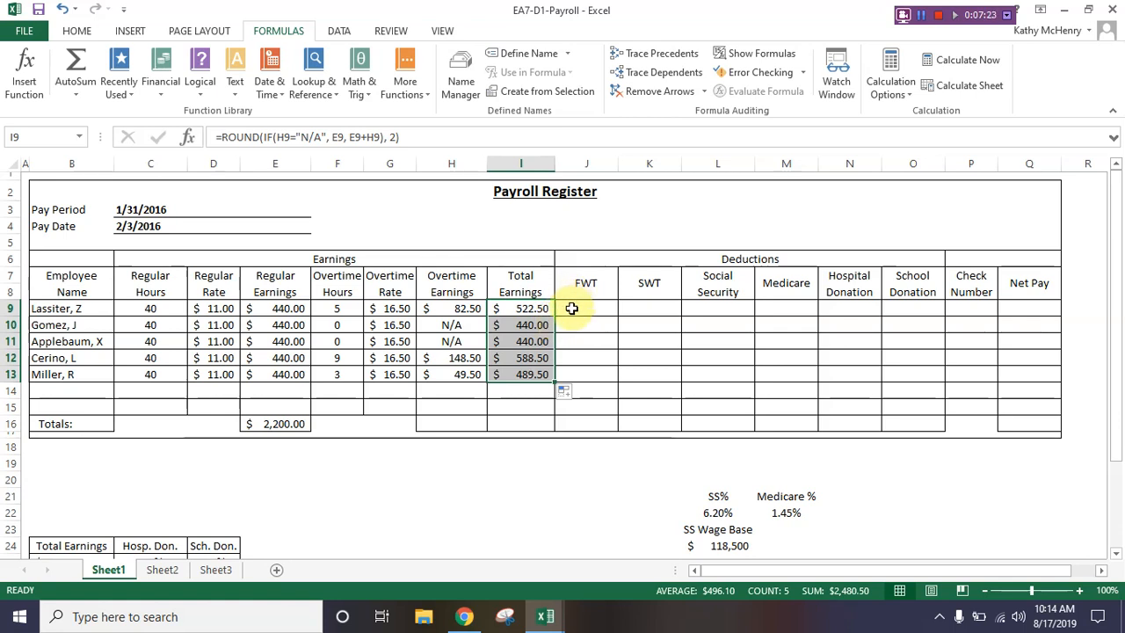
Step: Enter the FWT deductions 16, 17, 11, 24 and 22 in J9 through J13, and go to the first SWT cell, K9
{"action": "left_click", "coordinate": [571, 312]}
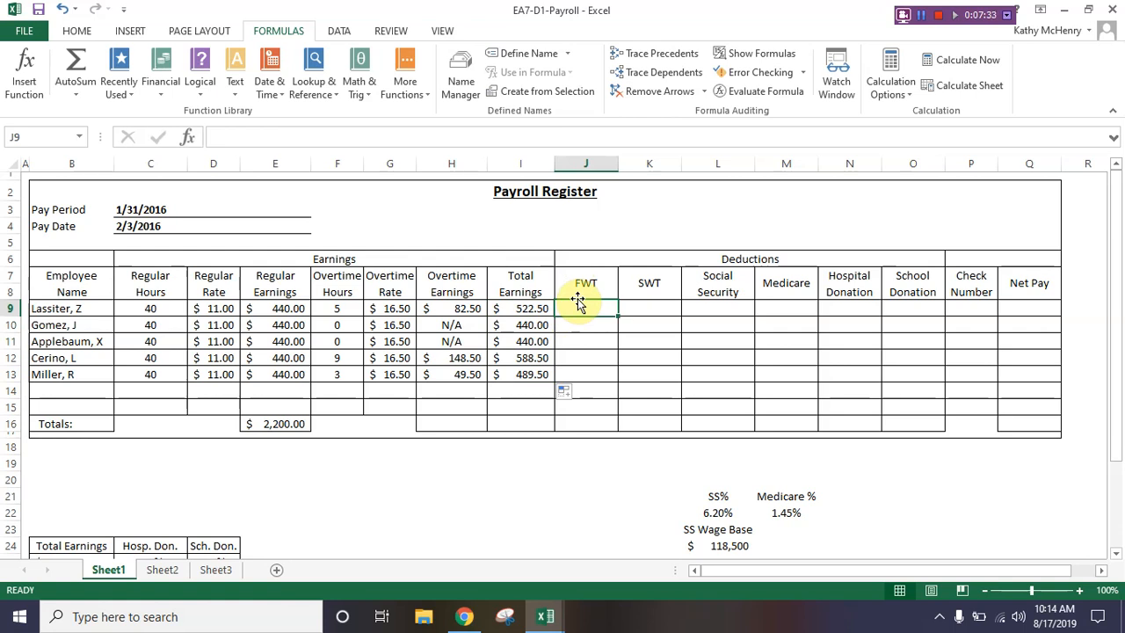
{"action": "type", "text": "16"}
{"action": "key", "text": "Return"}
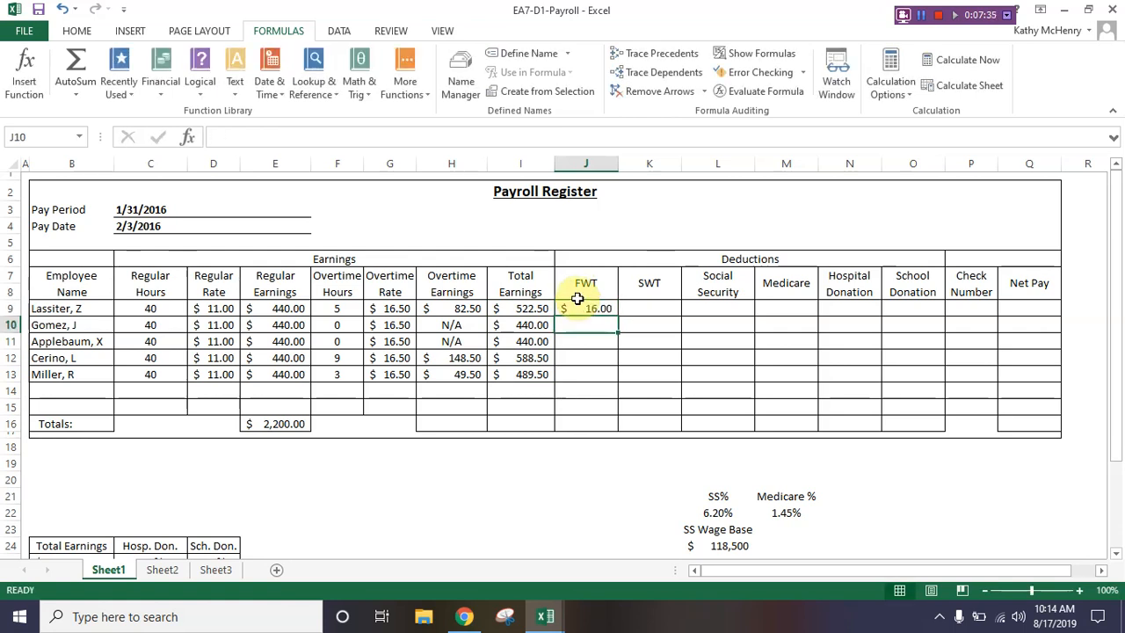
{"action": "type", "text": "17"}
{"action": "key", "text": "Return"}
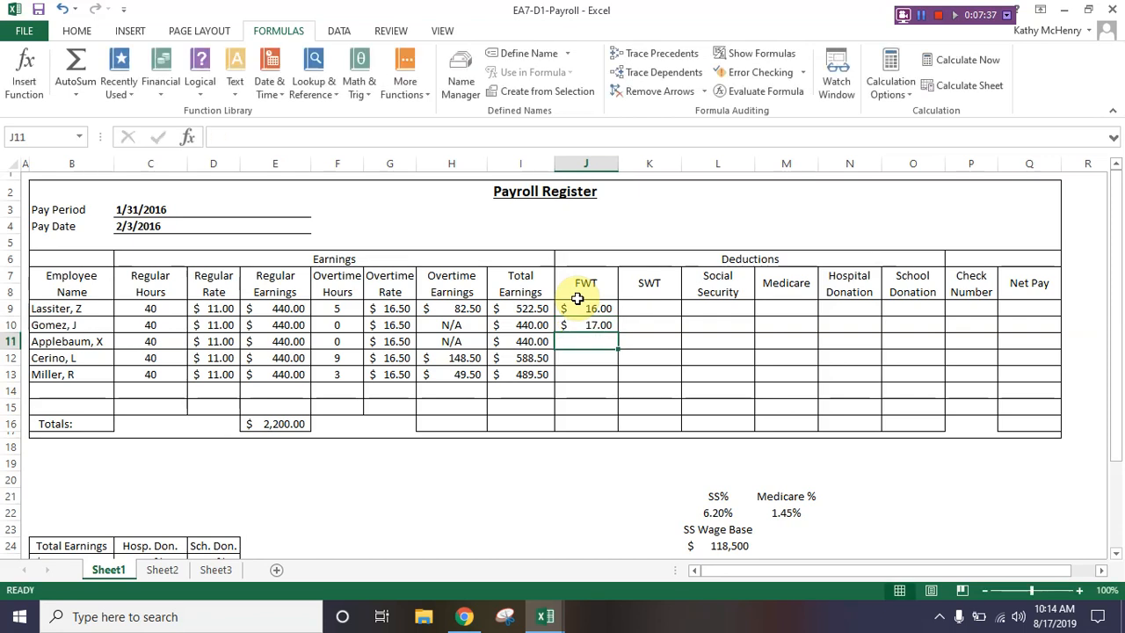
{"action": "type", "text": "11"}
{"action": "key", "text": "Return"}
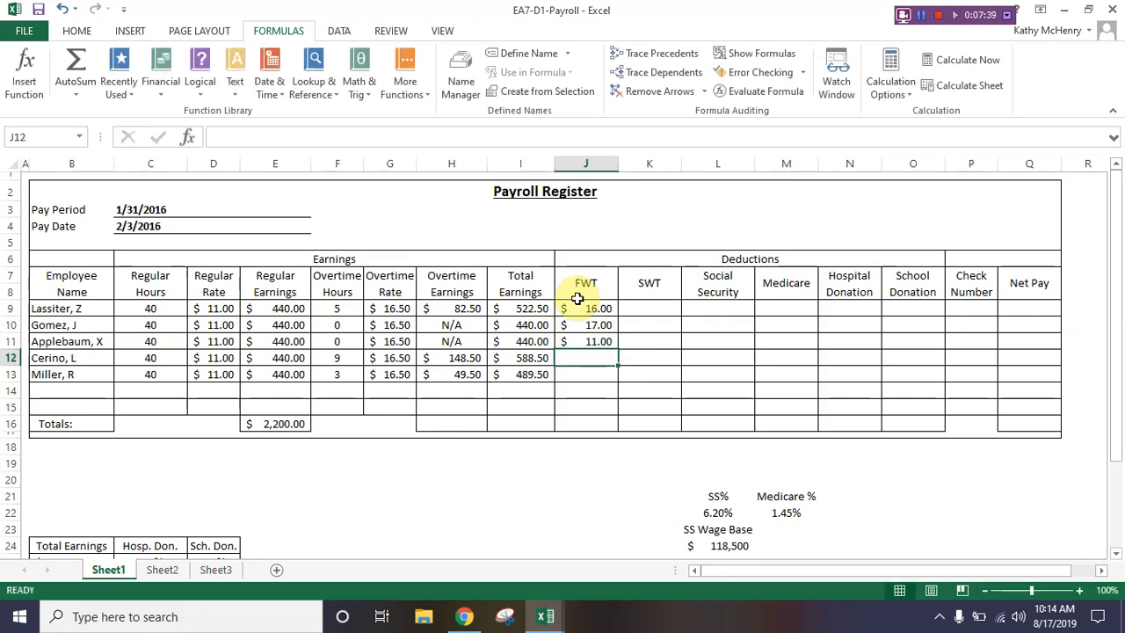
{"action": "type", "text": "24"}
{"action": "key", "text": "Return"}
{"action": "type", "text": "22"}
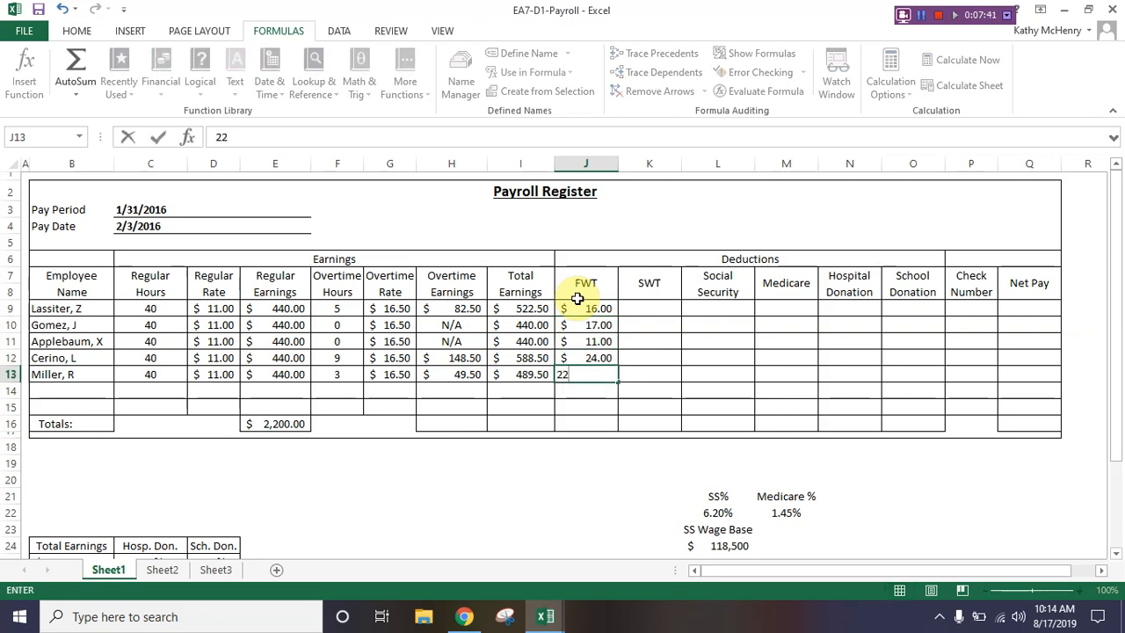
{"action": "key", "text": "Tab"}
{"action": "key", "text": "Up"}
{"action": "key", "text": "Up"}
{"action": "key", "text": "Up"}
{"action": "key", "text": "Up"}
{"action": "type", "text": "1012"}
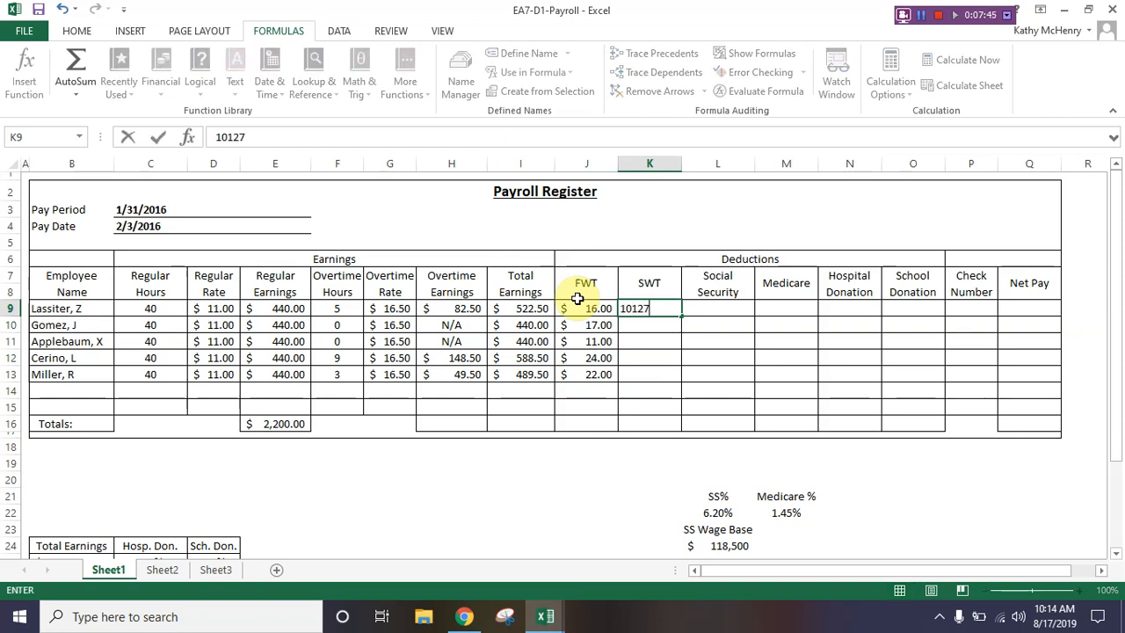
{"action": "key", "text": "Return"}
{"action": "key", "text": "Up"}
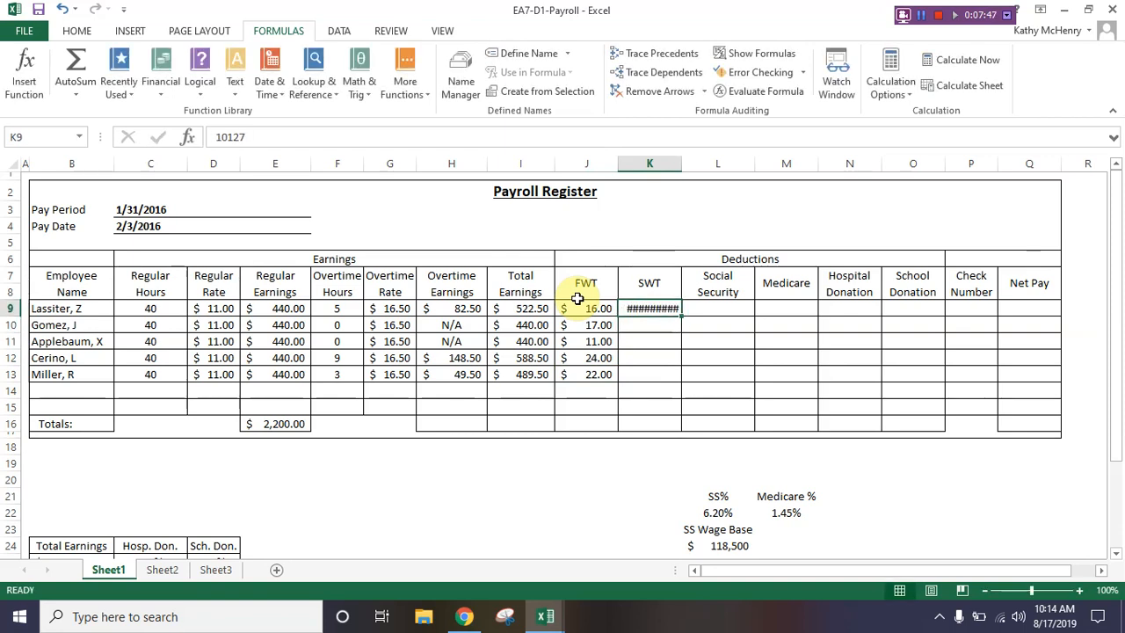
{"action": "key", "text": "BackSpace"}
Step: Enter the SWT deductions 10, 12, 7, 16 and 15 in K9 through K13
{"action": "type", "text": "10"}
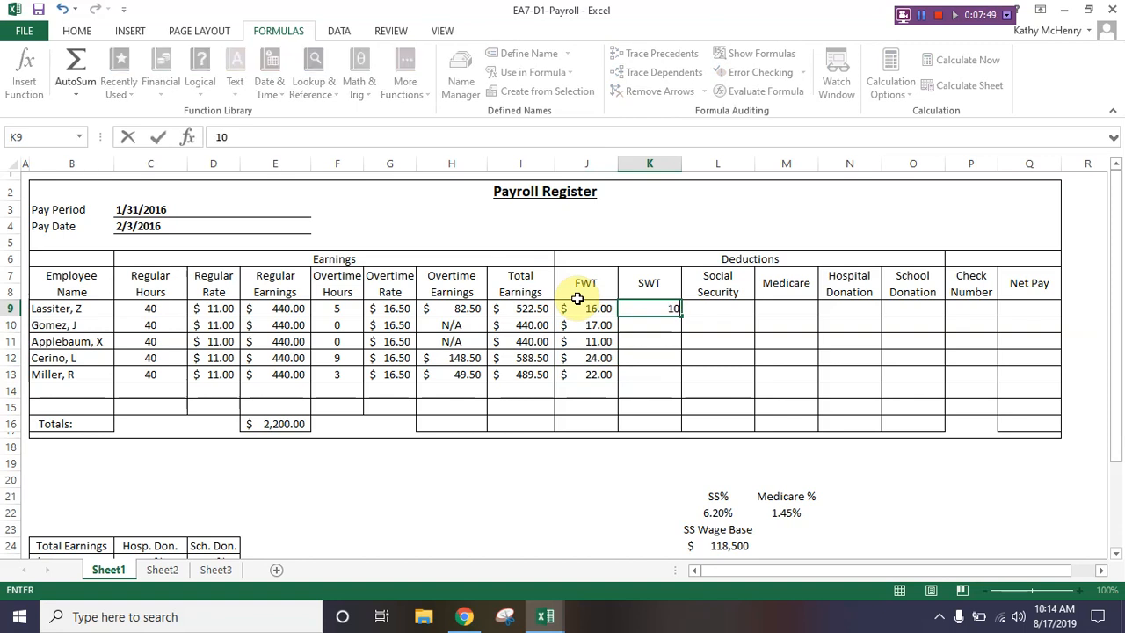
{"action": "key", "text": "Return"}
{"action": "type", "text": "12"}
{"action": "key", "text": "Return"}
{"action": "type", "text": "7"}
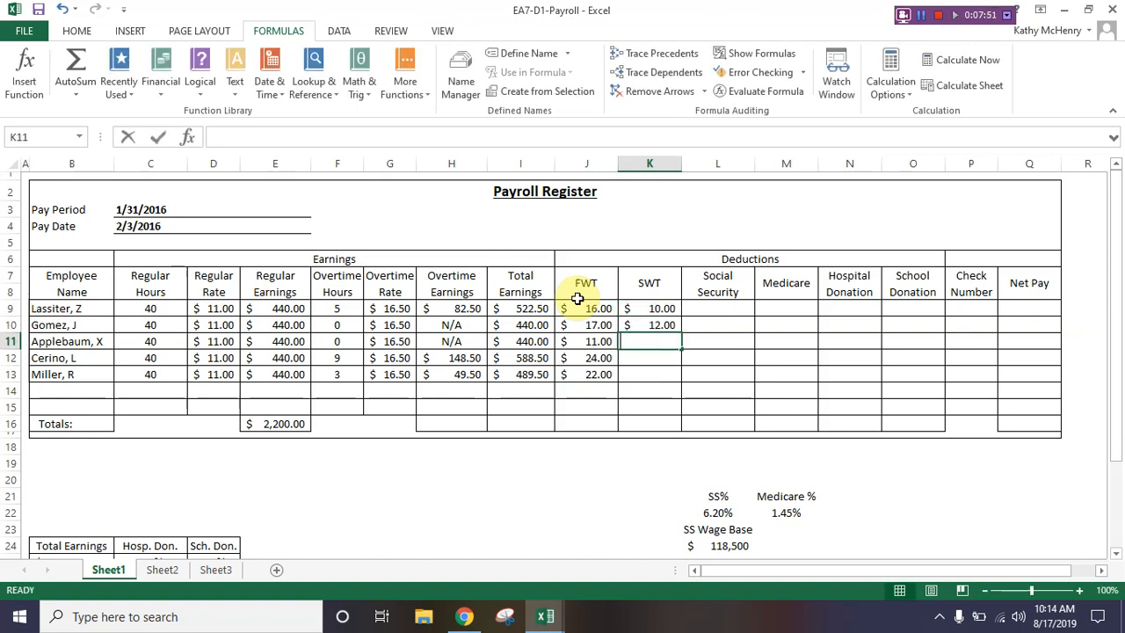
{"action": "key", "text": "Return"}
{"action": "type", "text": "16"}
{"action": "key", "text": "ctrl+Return"}
{"action": "key", "text": "Return"}
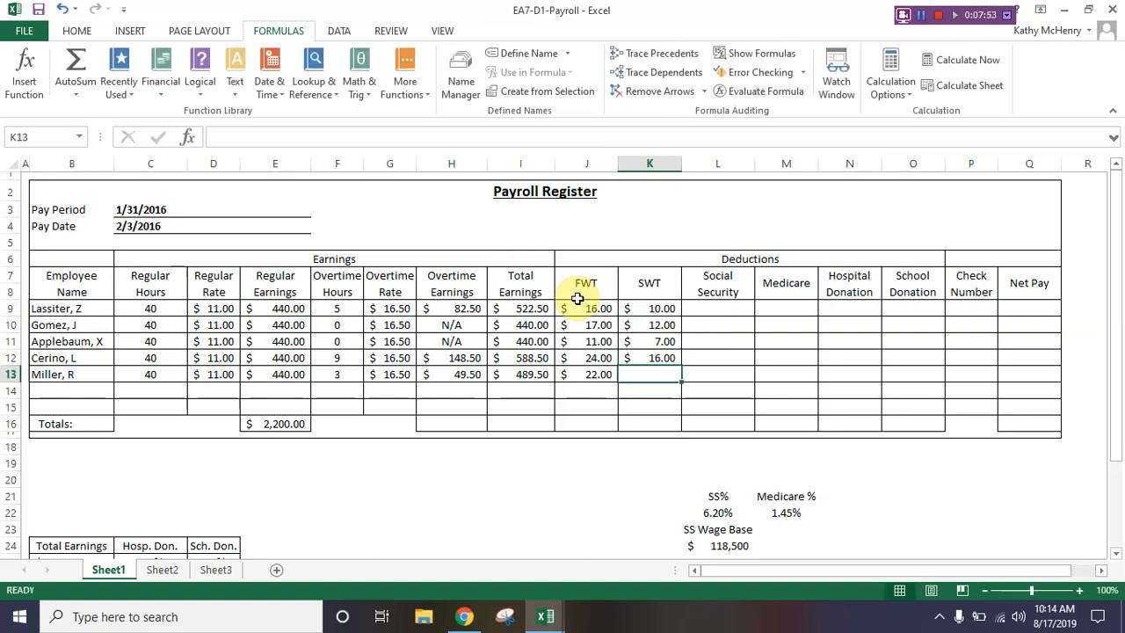
{"action": "type", "text": "15"}
{"action": "key", "text": "Return"}
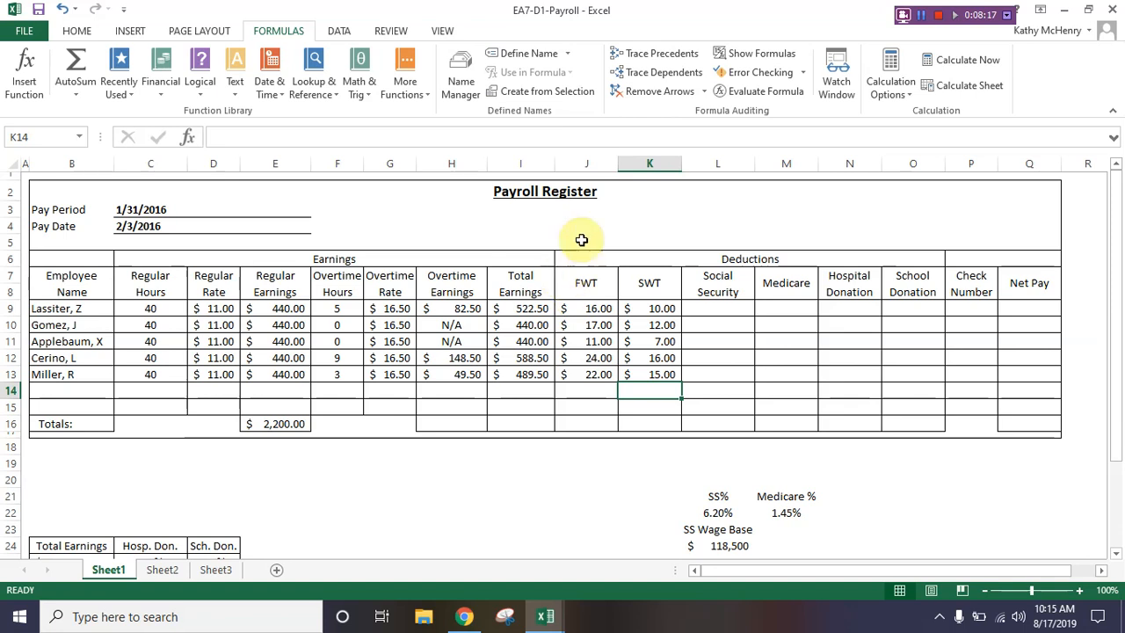
Step: Start the Social Security formula in L9 with a ROUND containing an IF that tests I27>L24 and returns 0 when true
{"action": "left_click", "coordinate": [726, 308]}
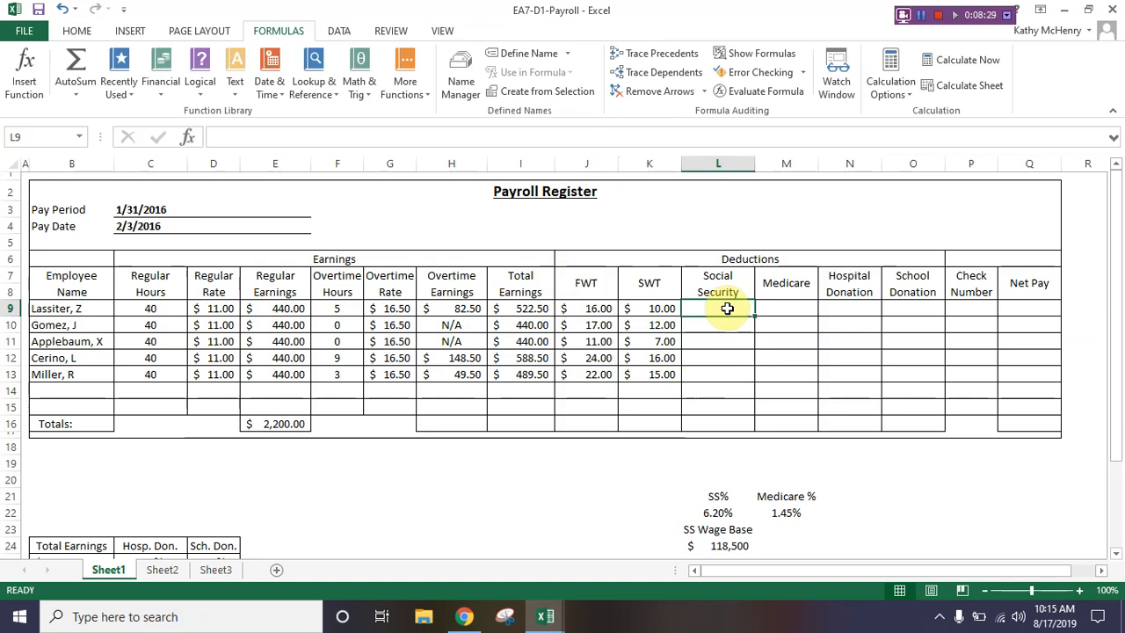
{"action": "double_click", "coordinate": [728, 308]}
{"action": "type", "text": "=round("}
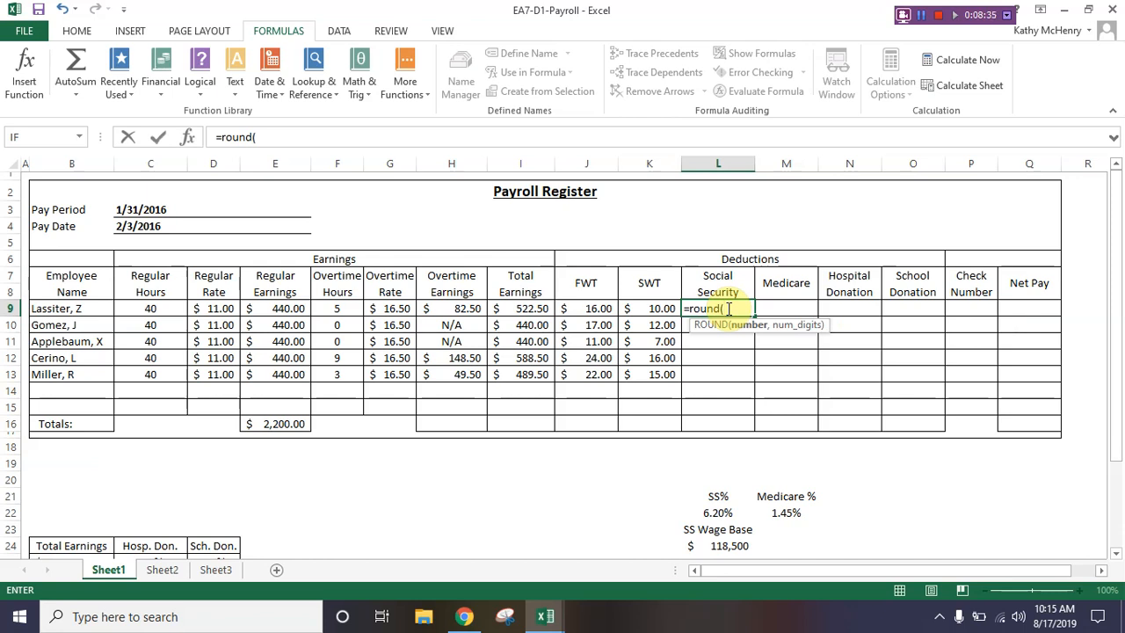
{"action": "type", "text": "if("}
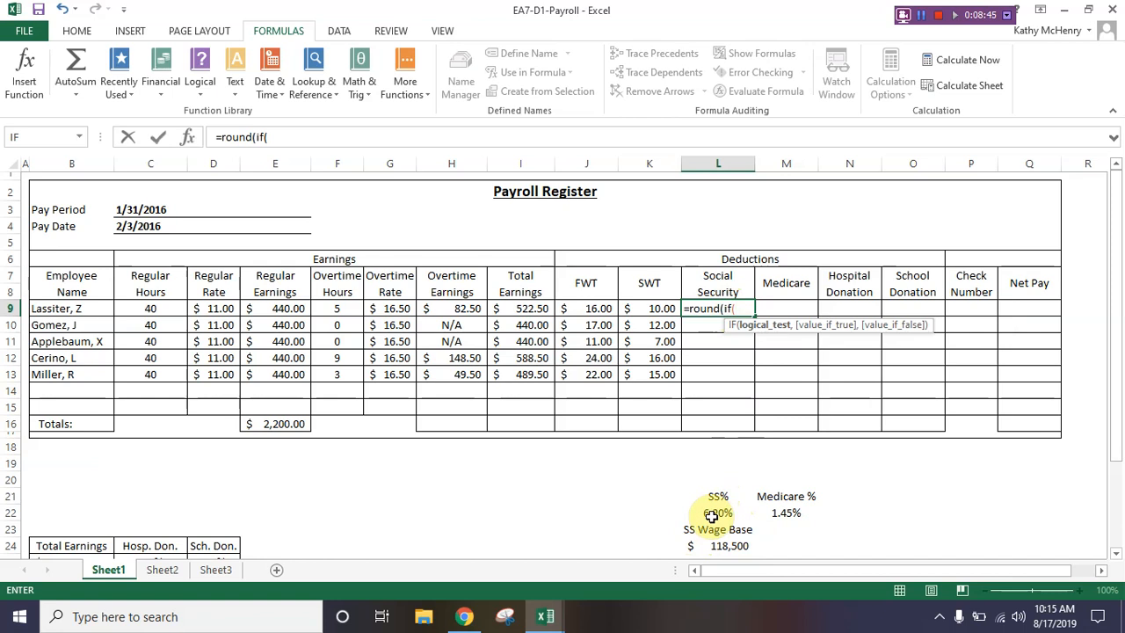
{"action": "scroll", "coordinate": [714, 517], "scroll_direction": "down", "scroll_amount": 1}
{"action": "scroll", "coordinate": [712, 519], "scroll_direction": "down", "scroll_amount": 3}
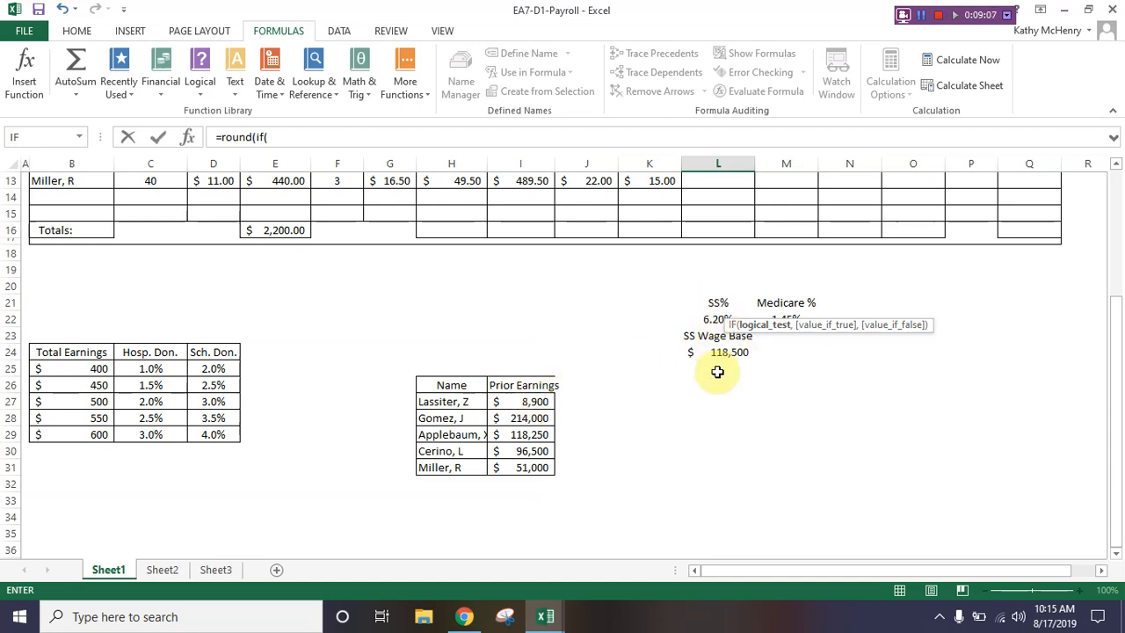
{"action": "scroll", "coordinate": [703, 402], "scroll_direction": "up", "scroll_amount": 3}
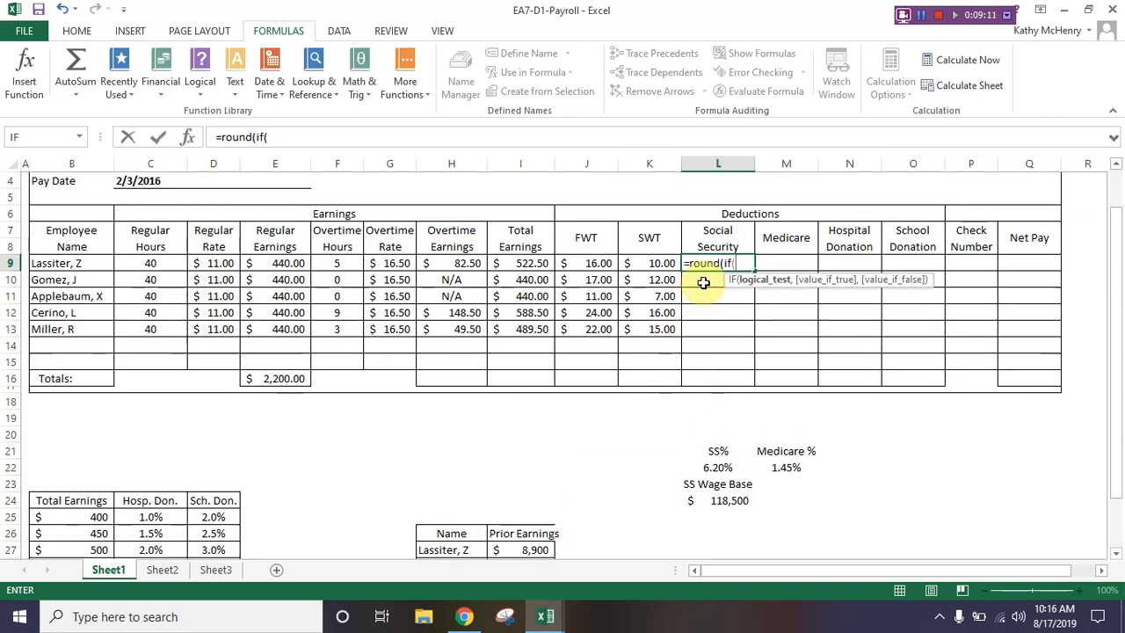
{"action": "type", "text": "I27"}
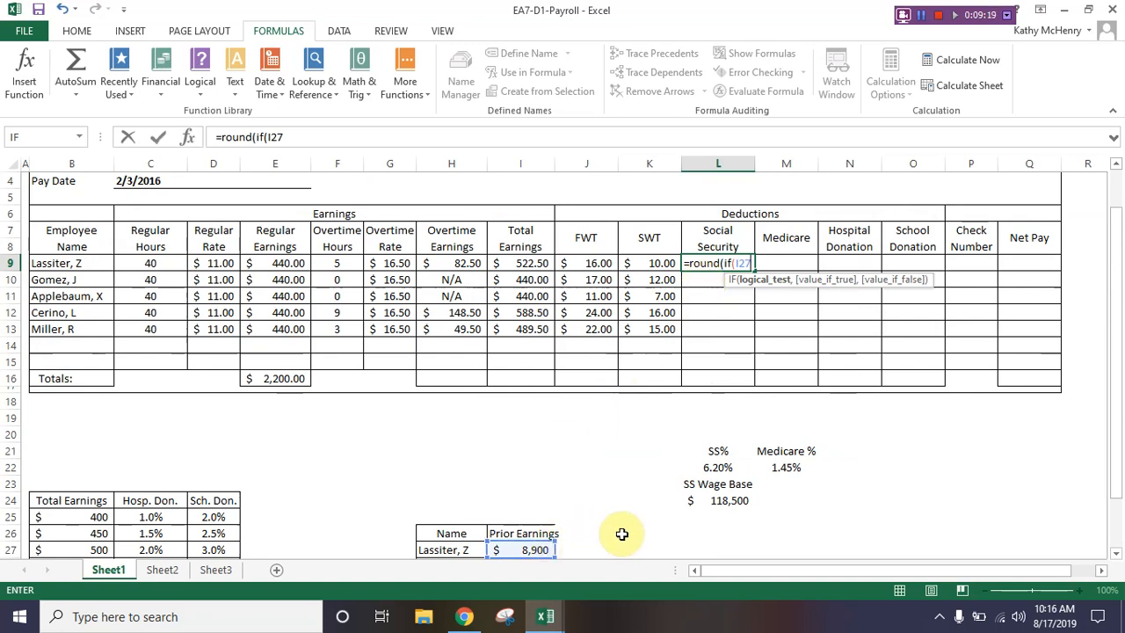
{"action": "type", "text": ">L24"}
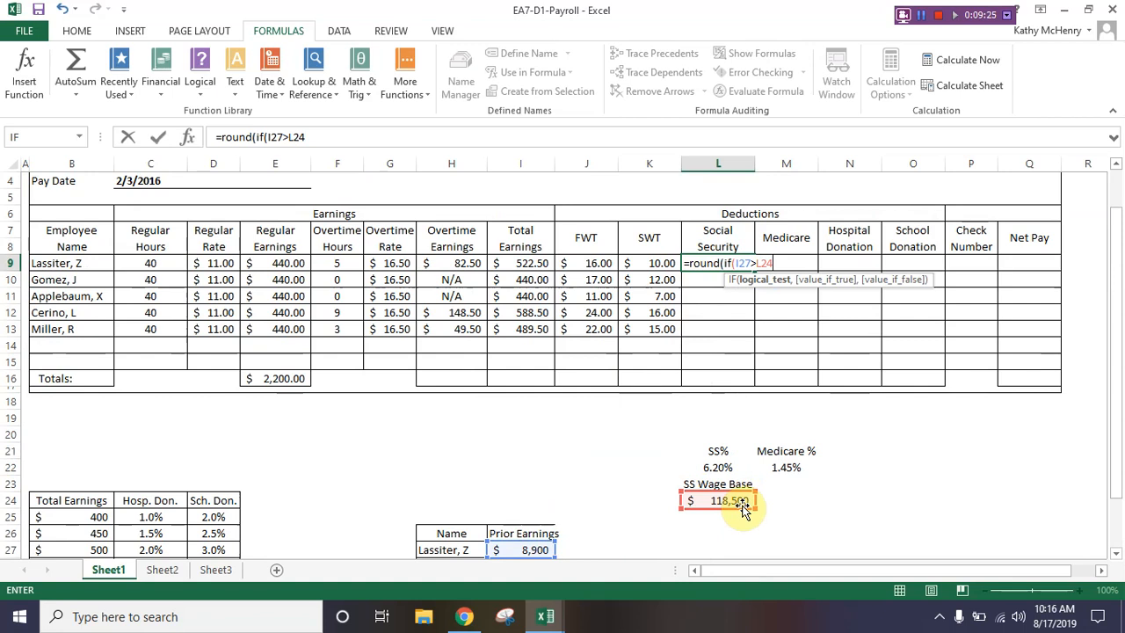
{"action": "type", "text": ", 0"}
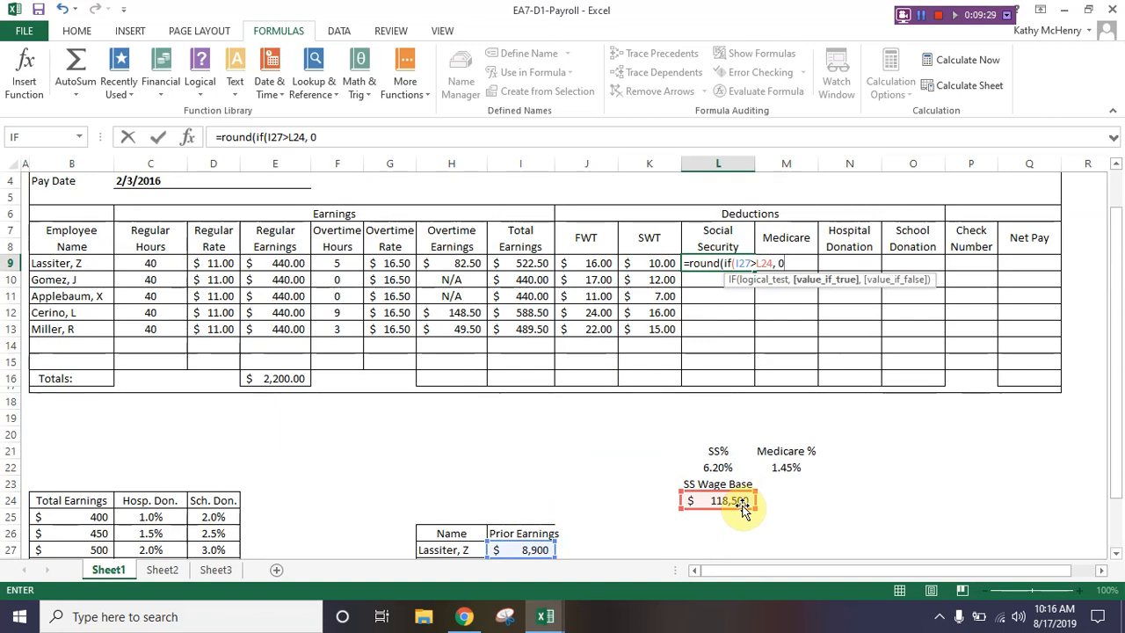
{"action": "type", "text": ","}
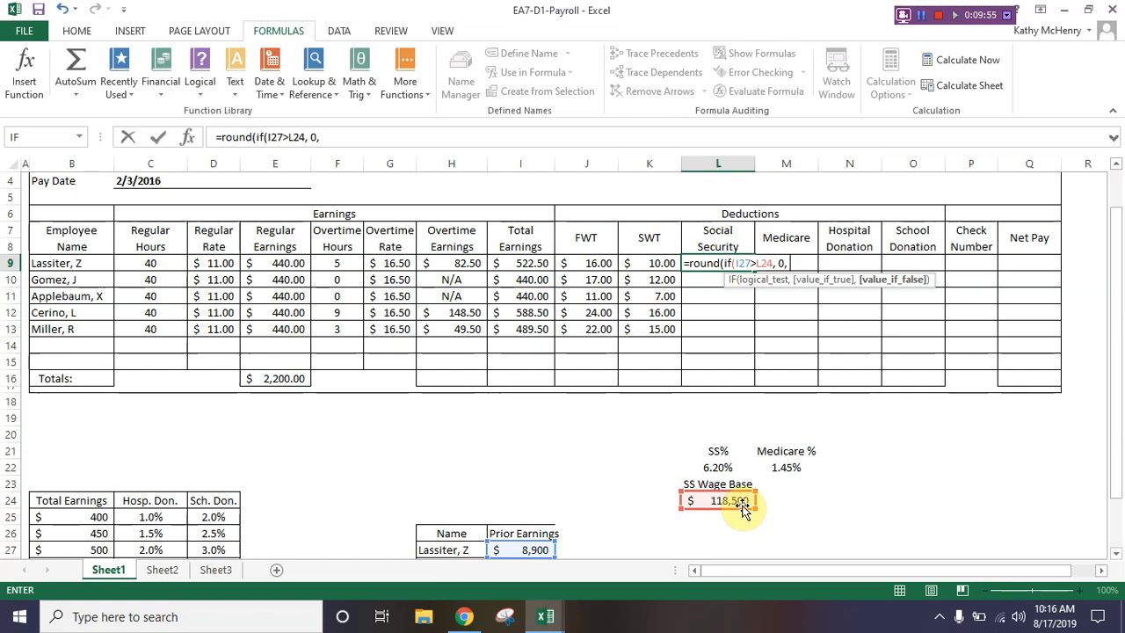
Step: Nest a second IF as the value if false in the L9 formula, testing I27+I9<L24
{"action": "type", "text": "if("}
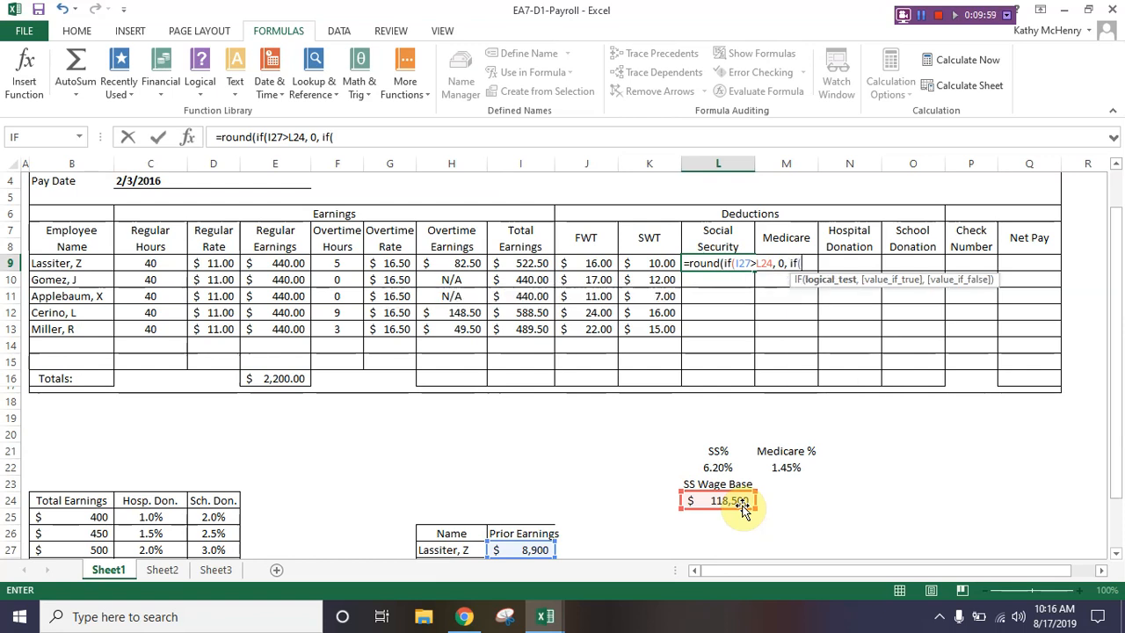
{"action": "type", "text": "I27"}
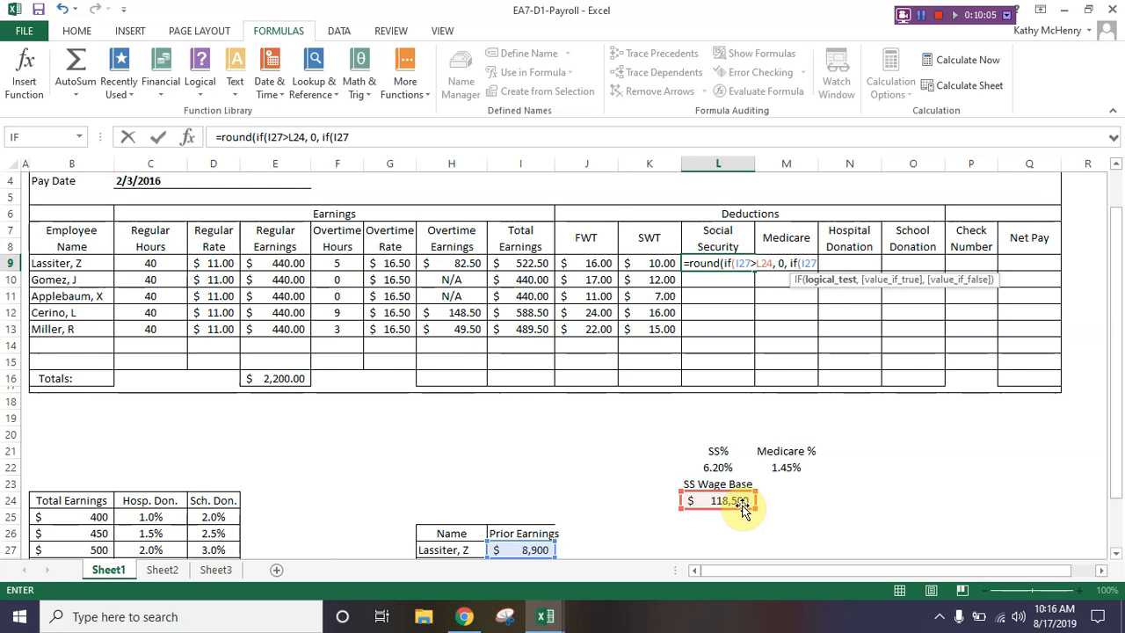
{"action": "type", "text": "+I9"}
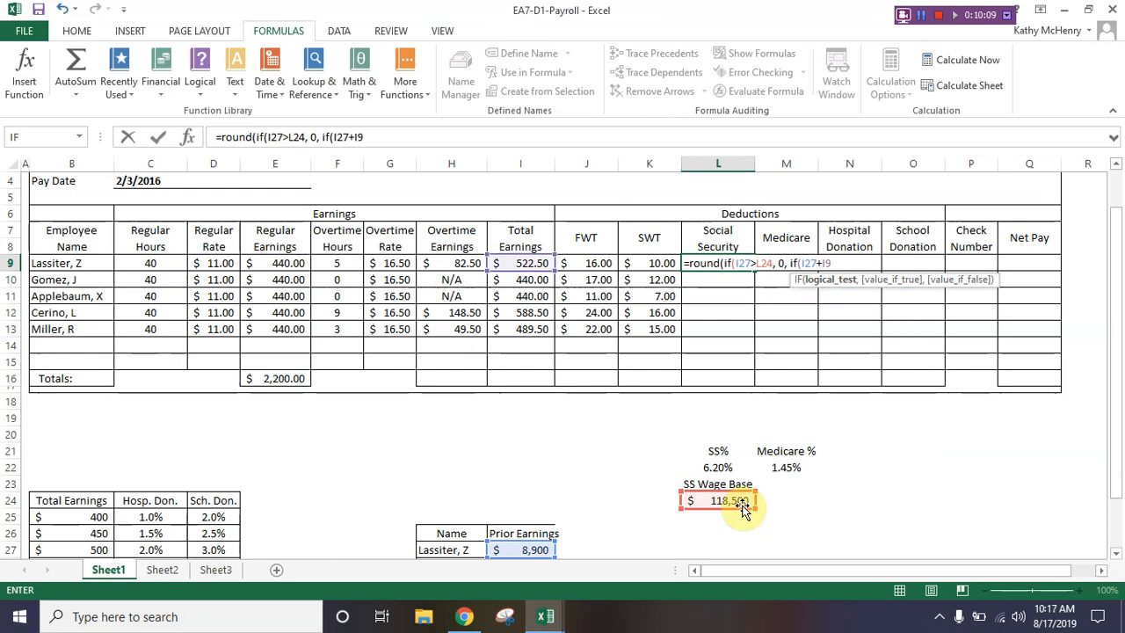
{"action": "type", "text": "<"}
{"action": "type", "text": "L24"}
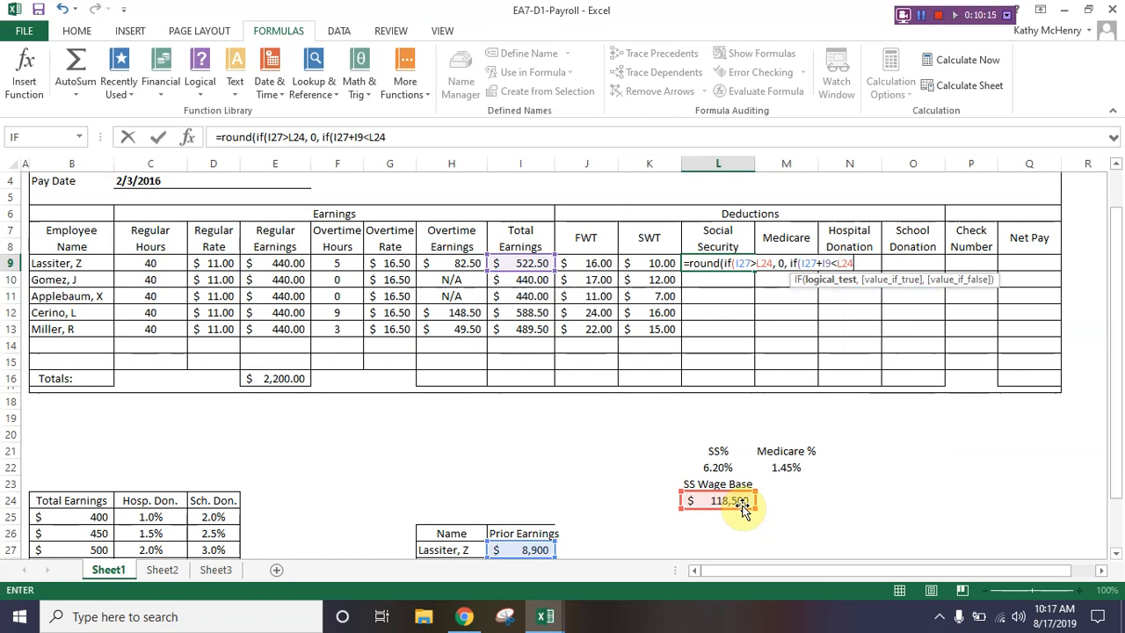
Step: Set the nested IF's value if true to I9*L22 and its value if false to (L24-I27)*L22
{"action": "type", "text": ","}
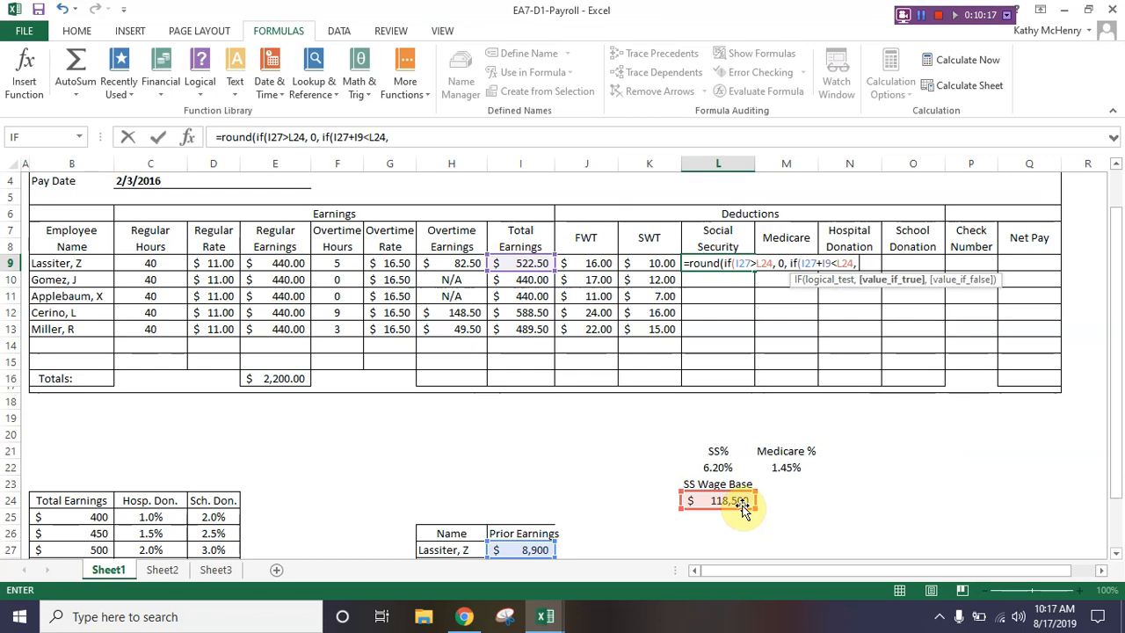
{"action": "type", "text": " I9*L22"}
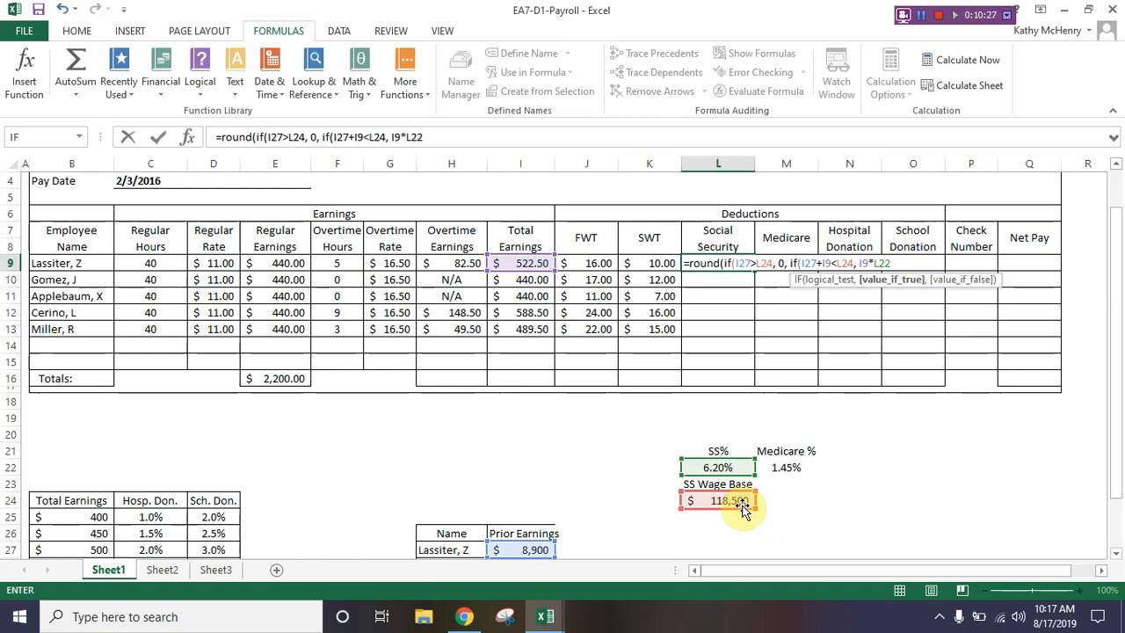
{"action": "type", "text": ","}
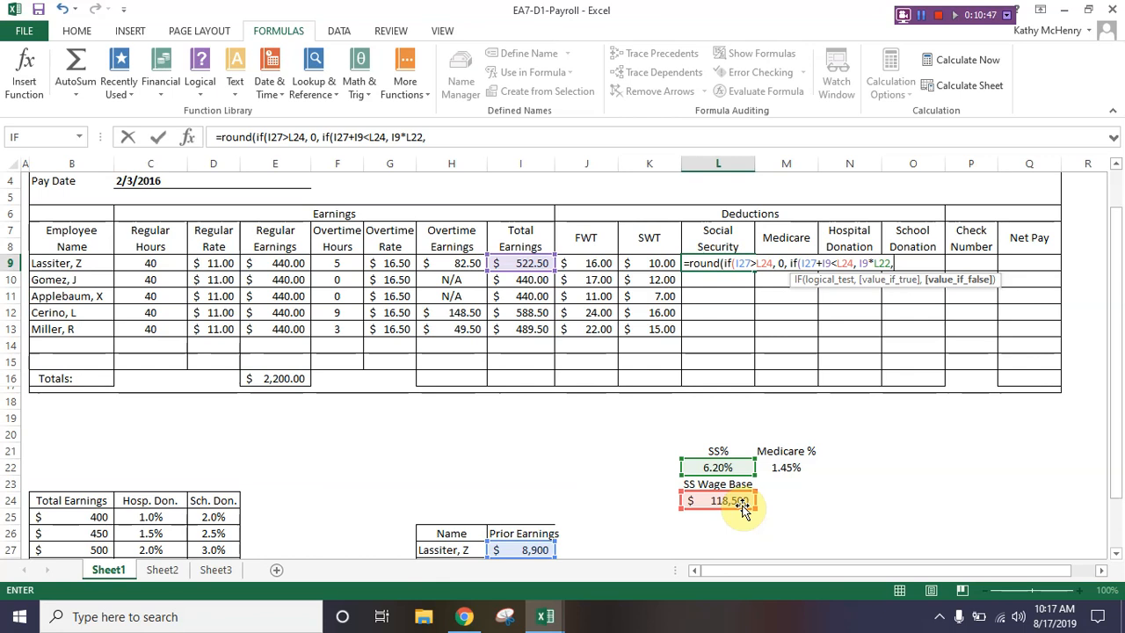
{"action": "type", "text": "(L"}
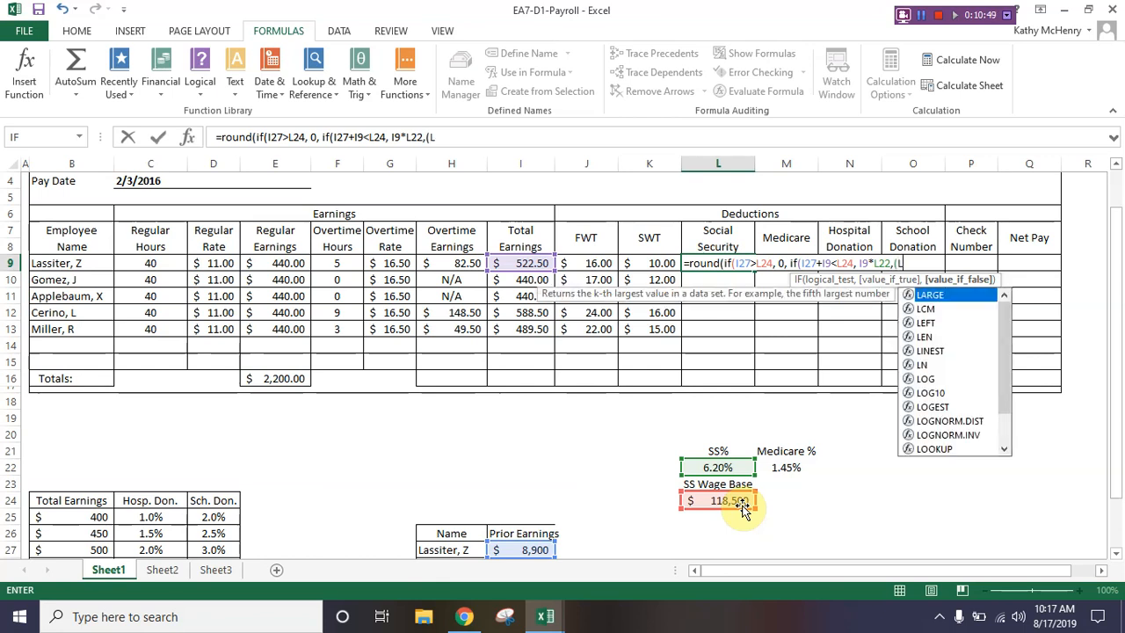
{"action": "type", "text": "24"}
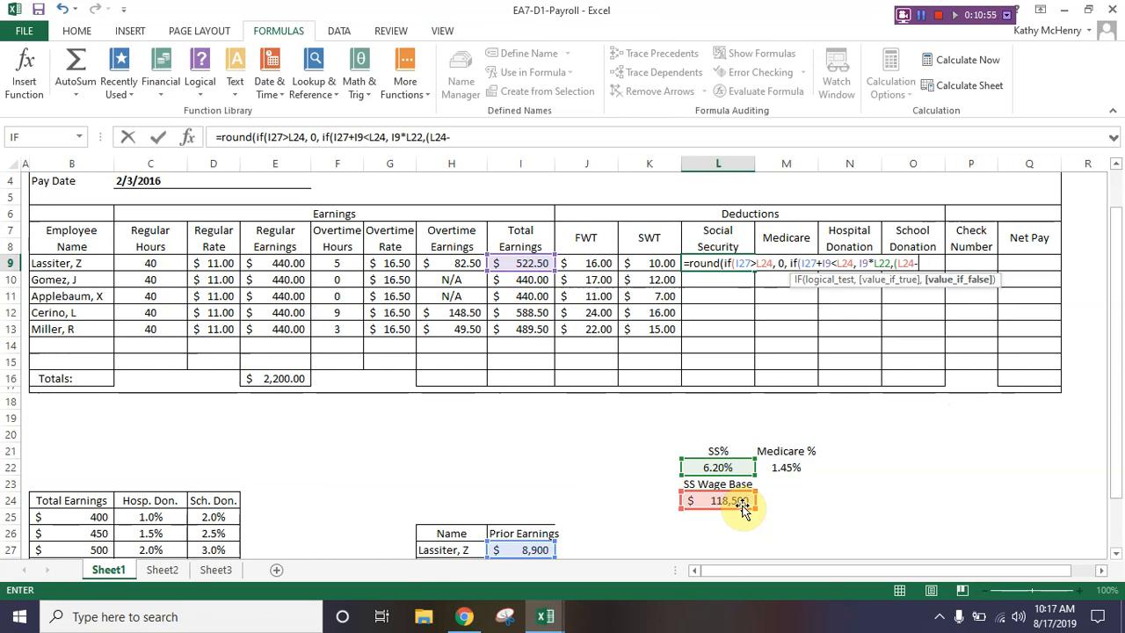
{"action": "type", "text": "-I27"}
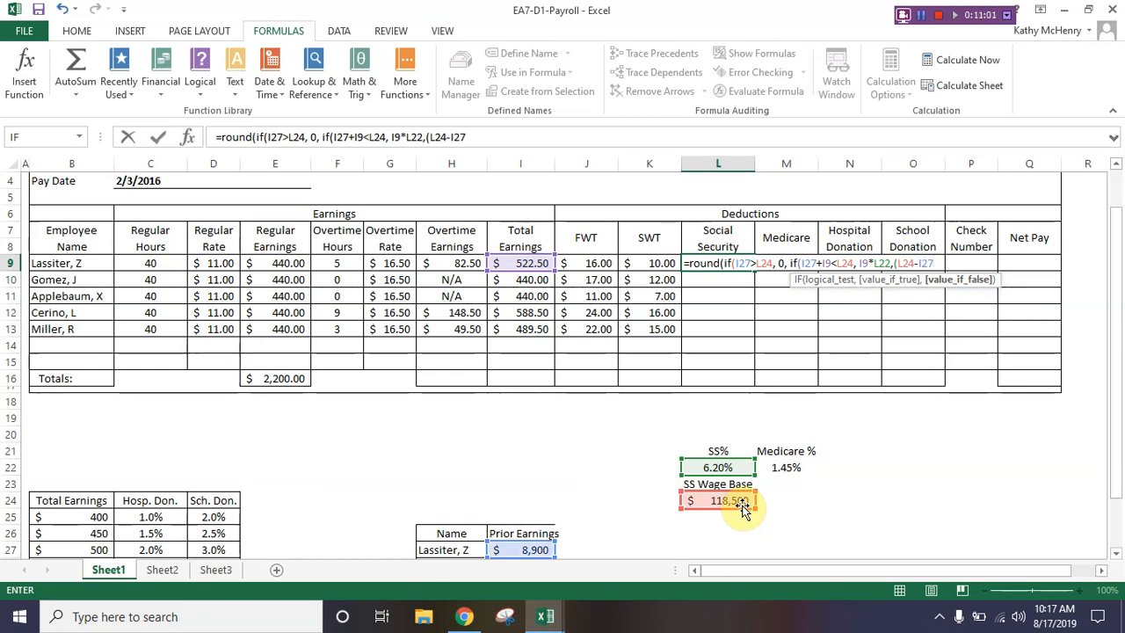
{"action": "type", "text": ")"}
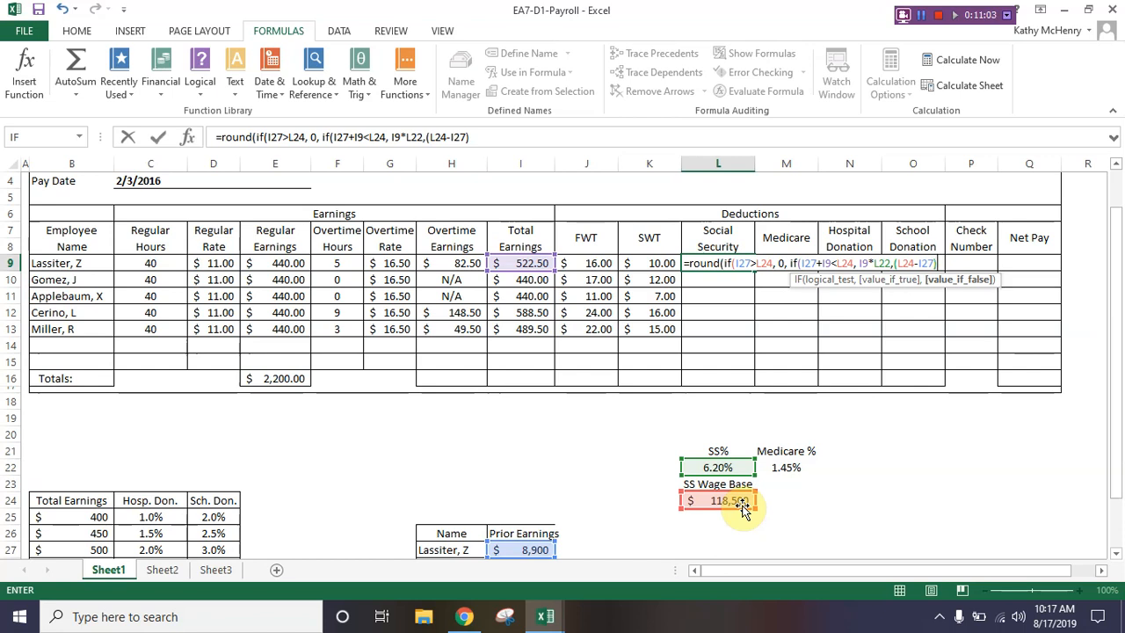
{"action": "type", "text": "*L22"}
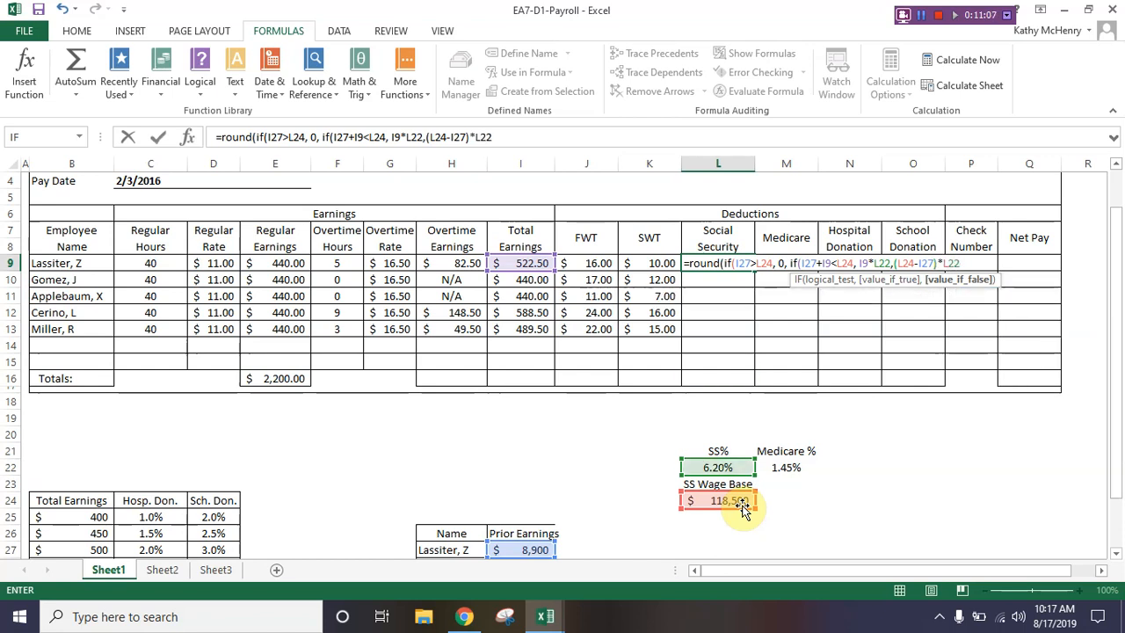
{"action": "type", "text": ")), 2"}
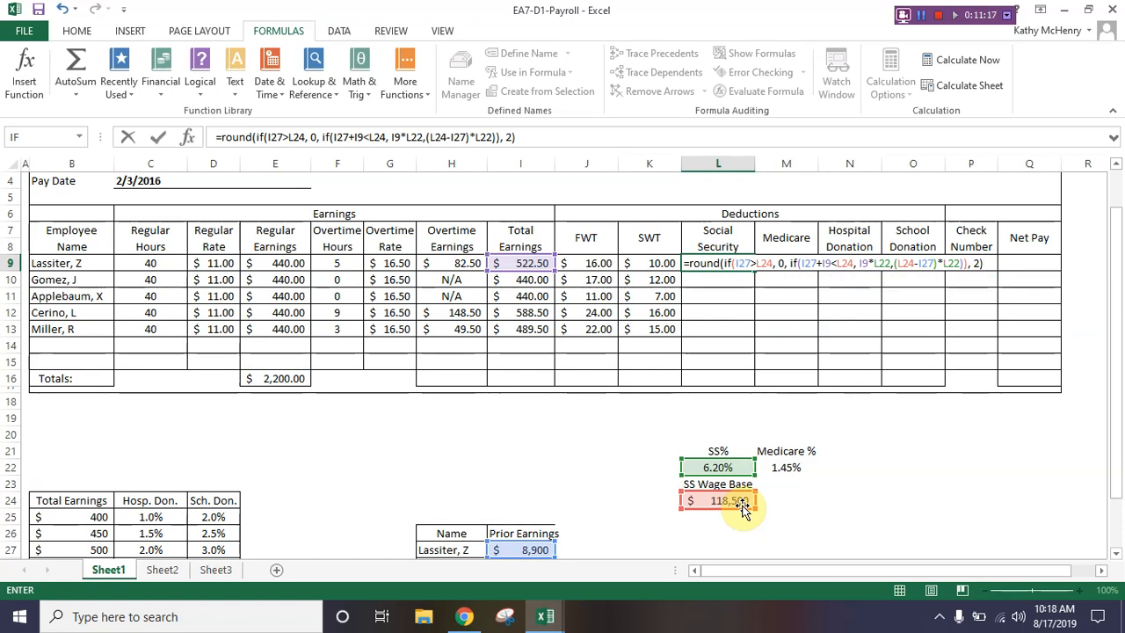
Step: Finish the L9 formula by rounding to 2 digits, and copy it down through L13
{"action": "key", "text": "Return"}
{"action": "key", "text": "Up"}
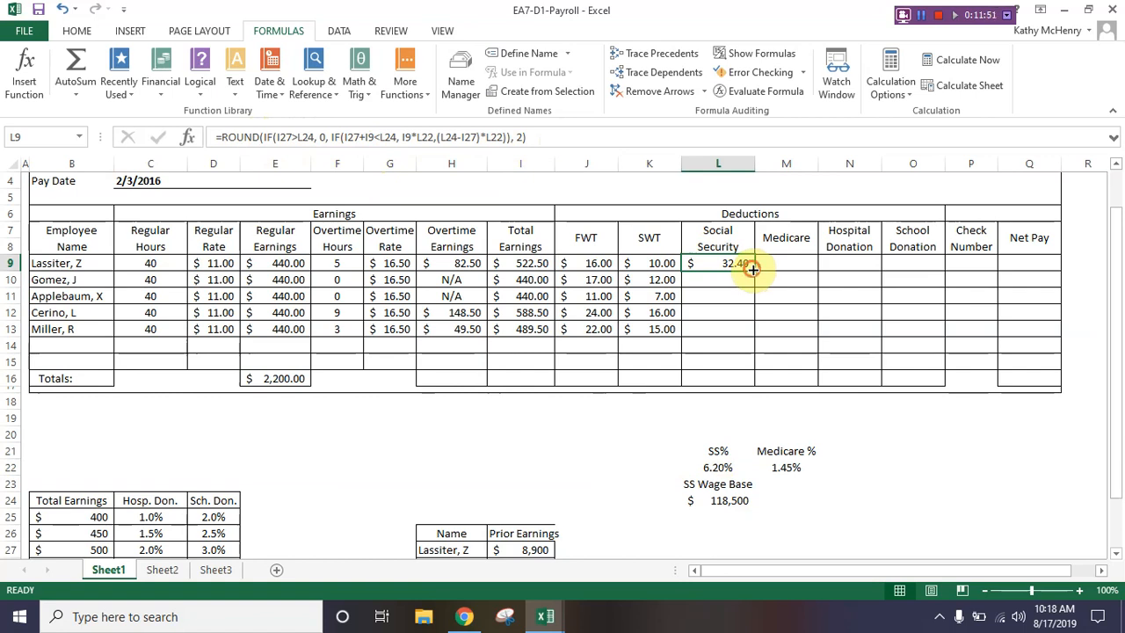
{"action": "left_click_drag", "start_coordinate": [752, 269], "coordinate": [757, 337]}
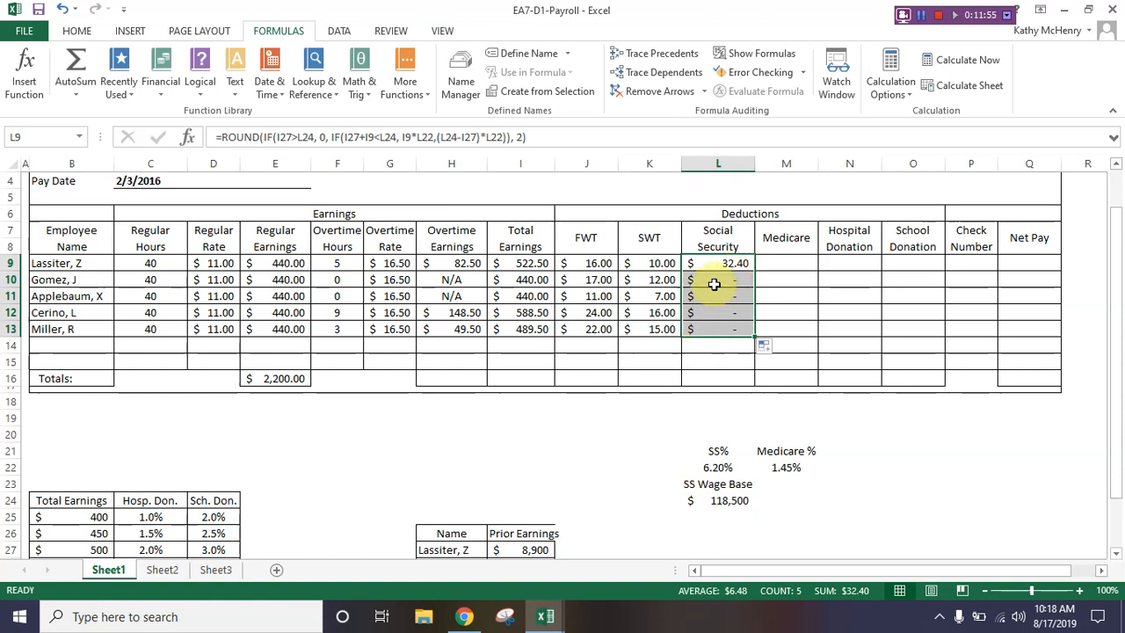
Step: Check the prior earnings in I29 and compare the cell references in the L9 and L10 Social Security formulas
{"action": "scroll", "coordinate": [594, 430], "scroll_direction": "down", "scroll_amount": 3}
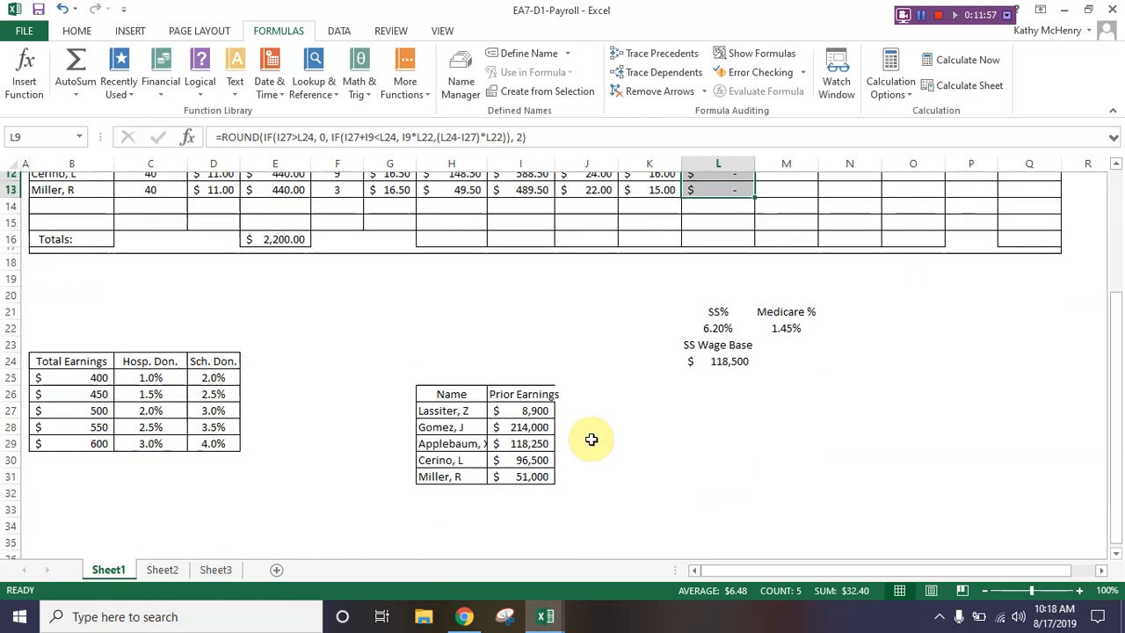
{"action": "left_click", "coordinate": [528, 437]}
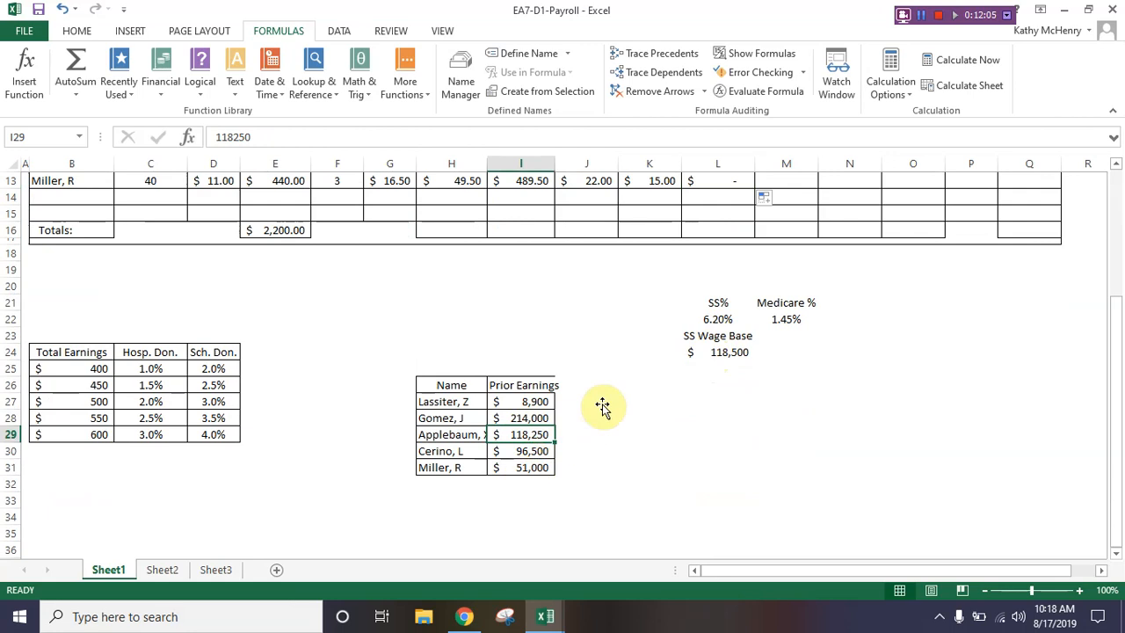
{"action": "scroll", "coordinate": [655, 443], "scroll_direction": "up", "scroll_amount": 3}
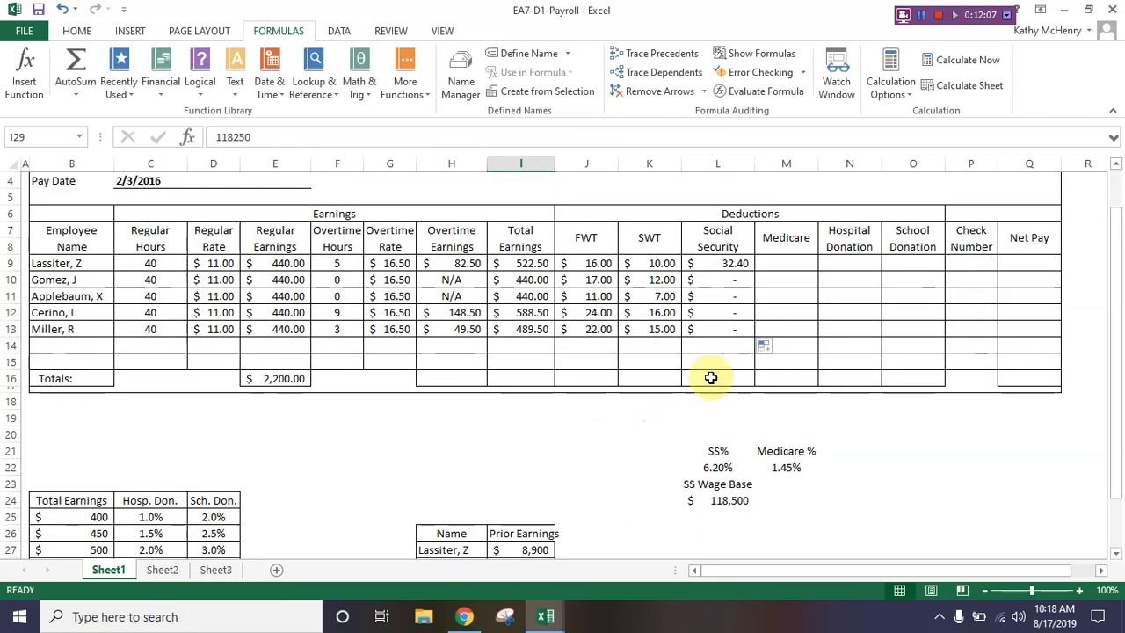
{"action": "left_click", "coordinate": [715, 265]}
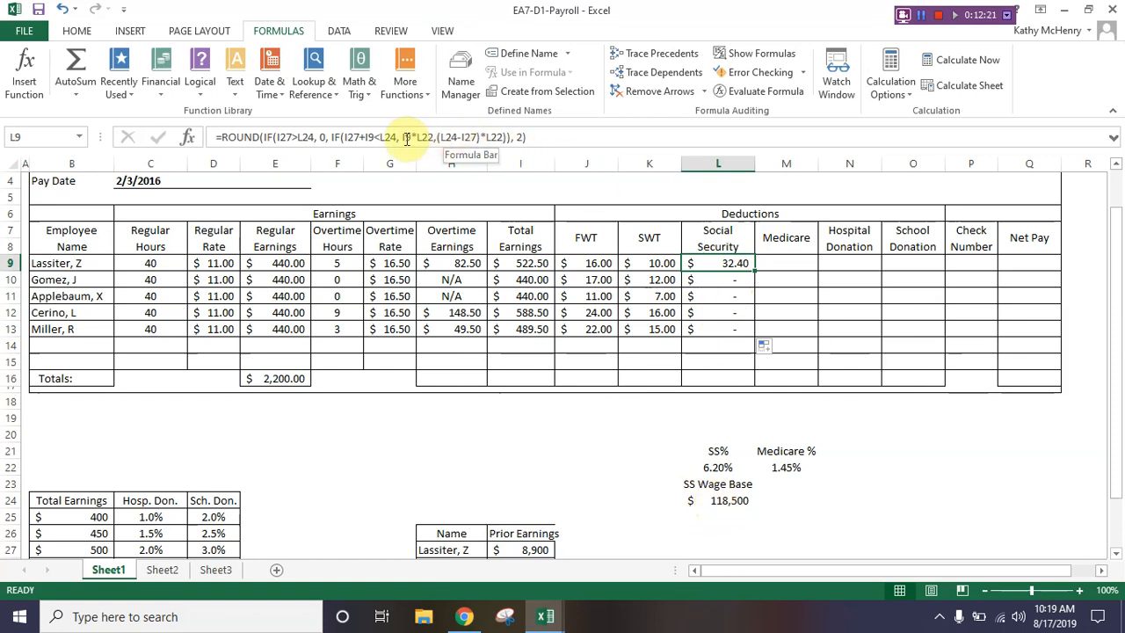
{"action": "left_click", "coordinate": [726, 279]}
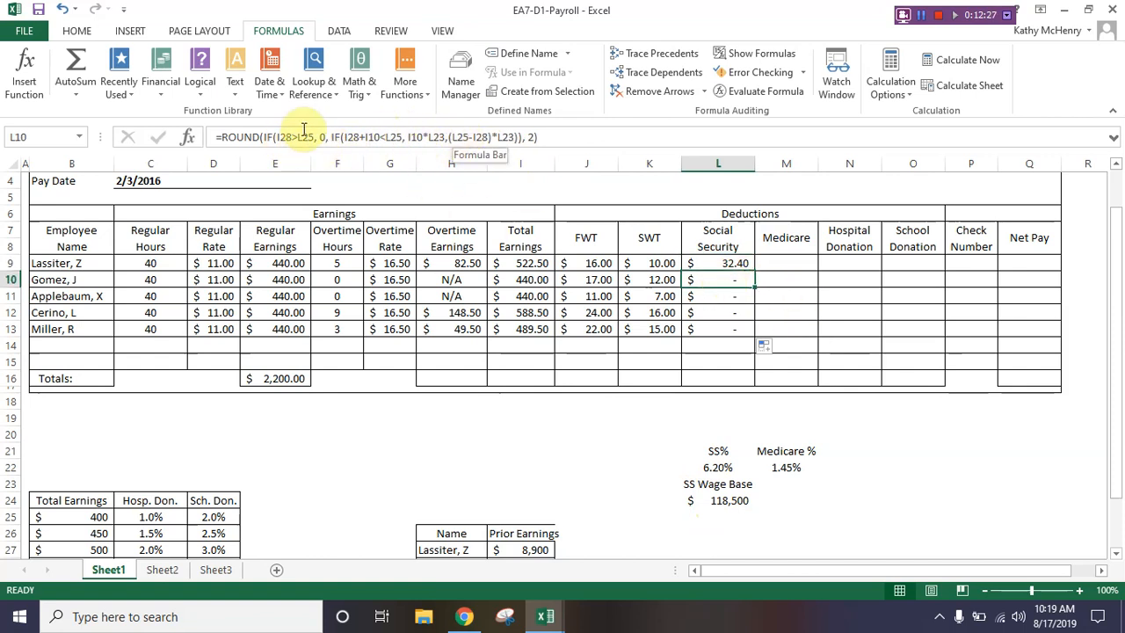
Step: Edit the L9 formula so the first IF test refers to the wage base absolutely as $L$24
{"action": "left_click", "coordinate": [729, 265]}
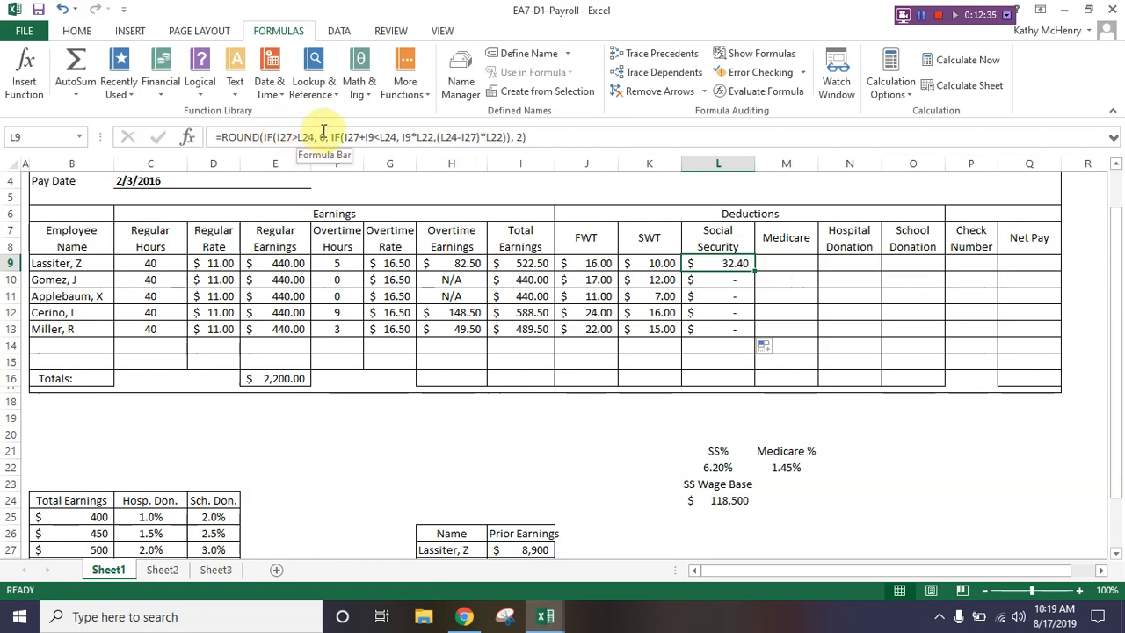
{"action": "left_click", "coordinate": [326, 137]}
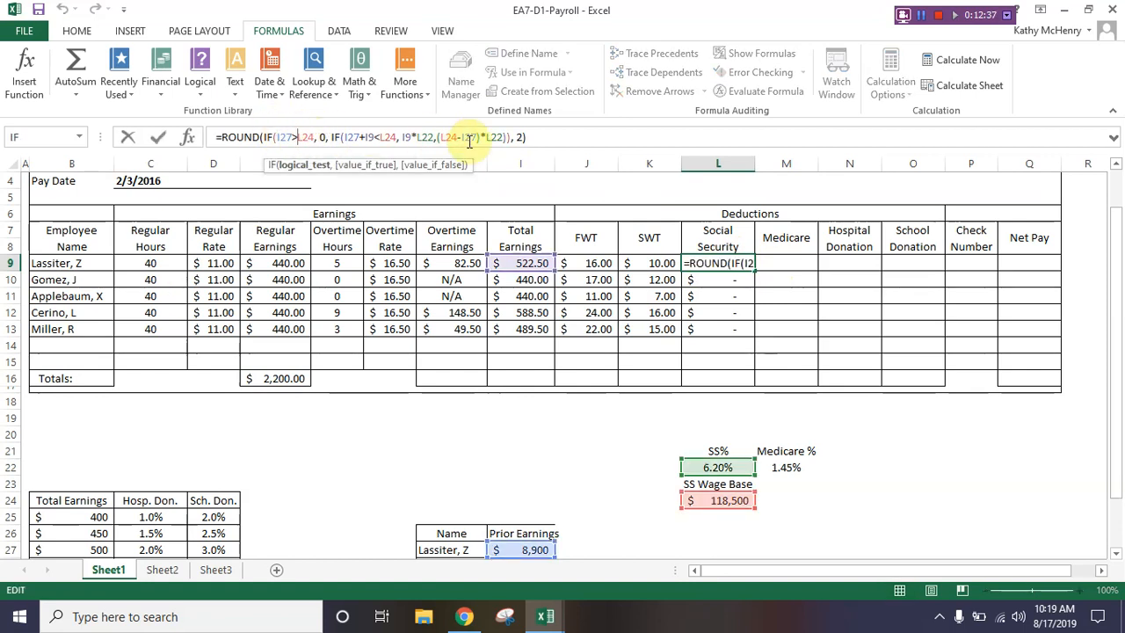
{"action": "type", "text": "$"}
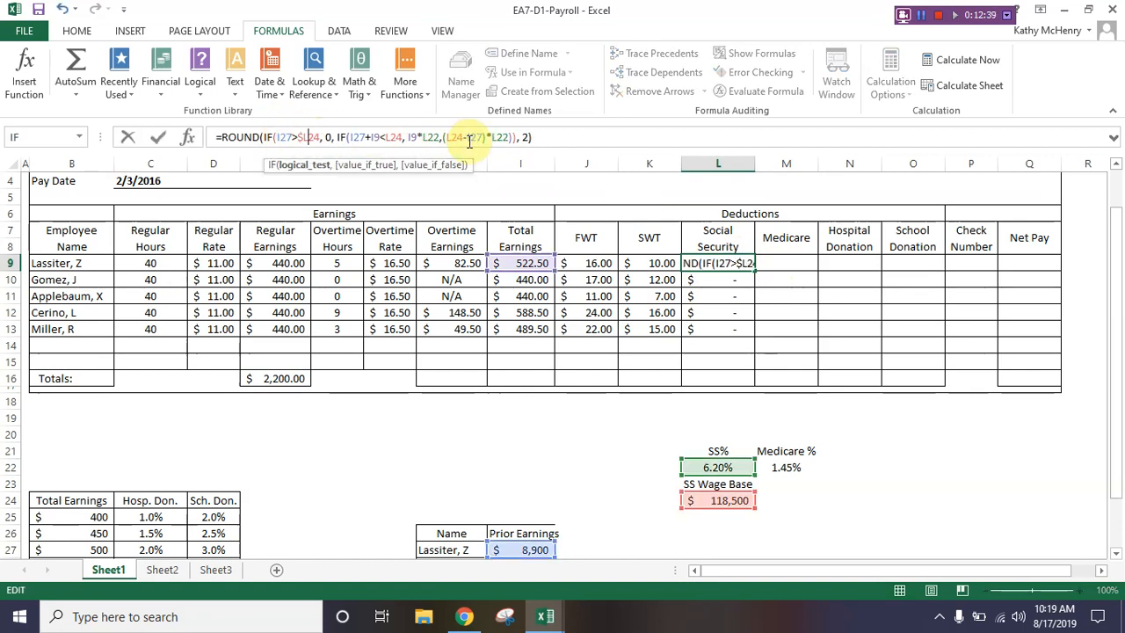
{"action": "key", "text": "Right"}
{"action": "type", "text": "$"}
Step: Make the wage base reference in the nested IF's logical test absolute as $L$24
{"action": "key", "text": "Right"}
{"action": "key", "text": "Right"}
{"action": "key", "text": "Right"}
{"action": "key", "text": "Right"}
{"action": "key", "text": "Right"}
{"action": "key", "text": "Right"}
{"action": "key", "text": "Right"}
{"action": "key", "text": "Right"}
{"action": "key", "text": "Right"}
{"action": "key", "text": "Right"}
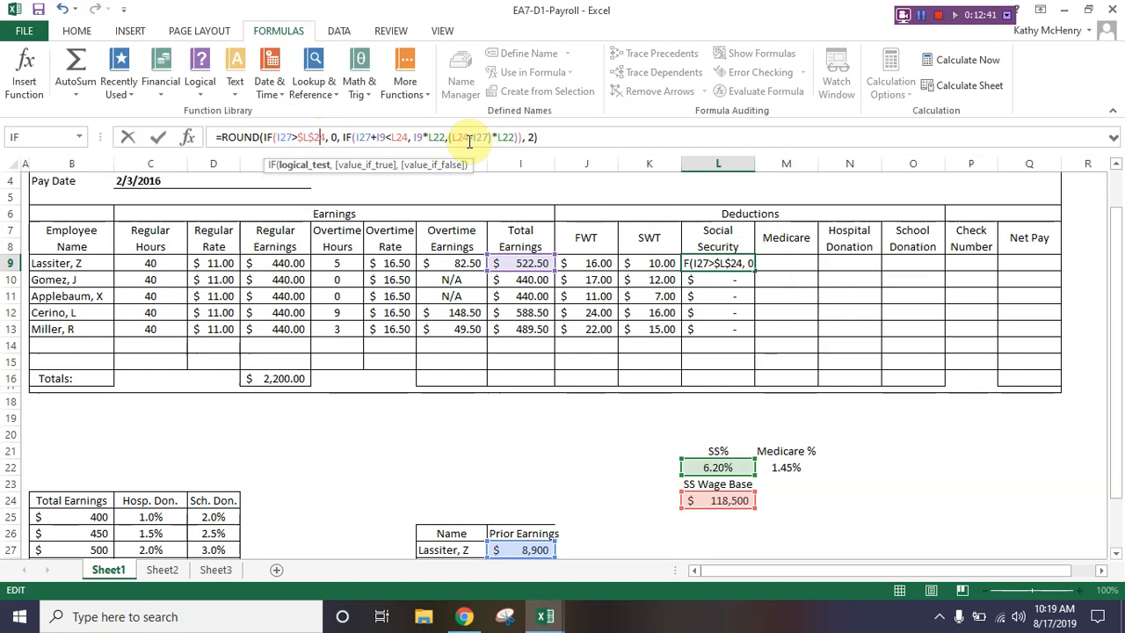
{"action": "key", "text": "Right"}
{"action": "key", "text": "Right"}
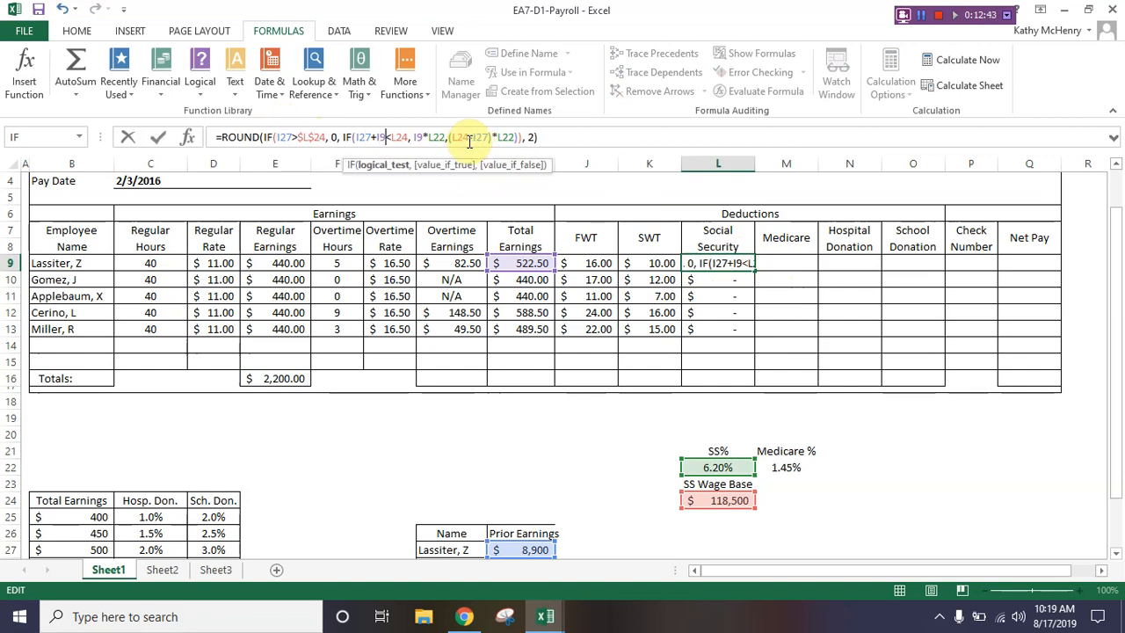
{"action": "type", "text": "$"}
{"action": "key", "text": "Right"}
{"action": "type", "text": "$"}
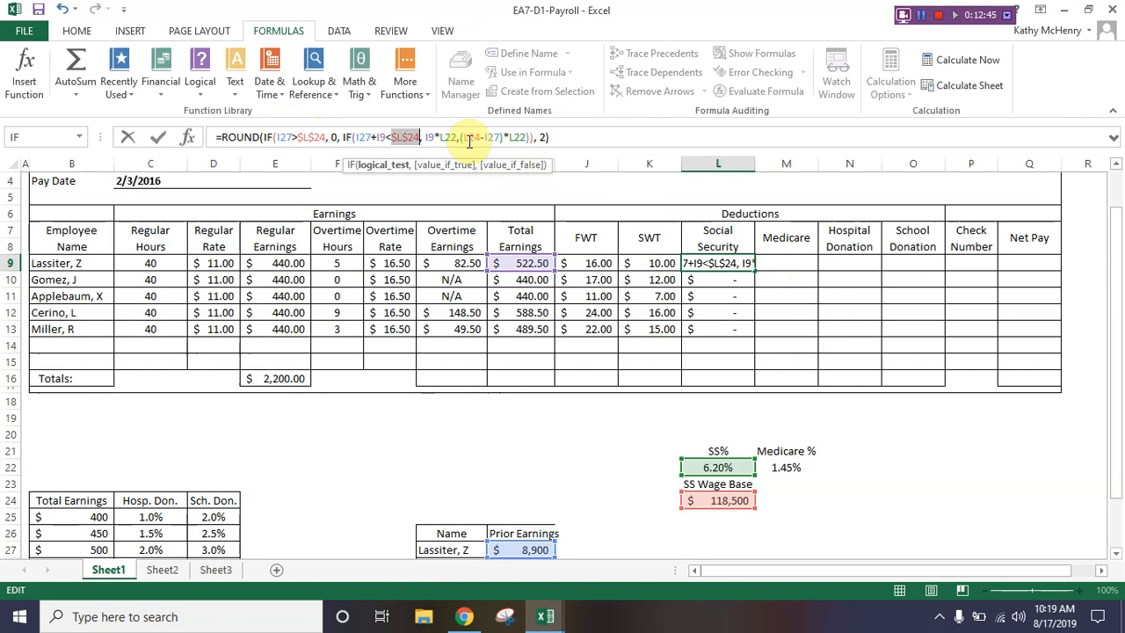
Step: Make the wage base reference in the nested IF's value-if-false argument absolute as $L$24
{"action": "key", "text": "Right"}
{"action": "key", "text": "Right"}
{"action": "key", "text": "Right"}
{"action": "key", "text": "Right"}
{"action": "key", "text": "Right"}
{"action": "key", "text": "Right"}
{"action": "key", "text": "Right"}
{"action": "key", "text": "Right"}
{"action": "key", "text": "Right"}
{"action": "key", "text": "Right"}
{"action": "key", "text": "Right"}
{"action": "key", "text": "Right"}
{"action": "key", "text": "Right"}
{"action": "key", "text": "Right"}
{"action": "key", "text": "Right"}
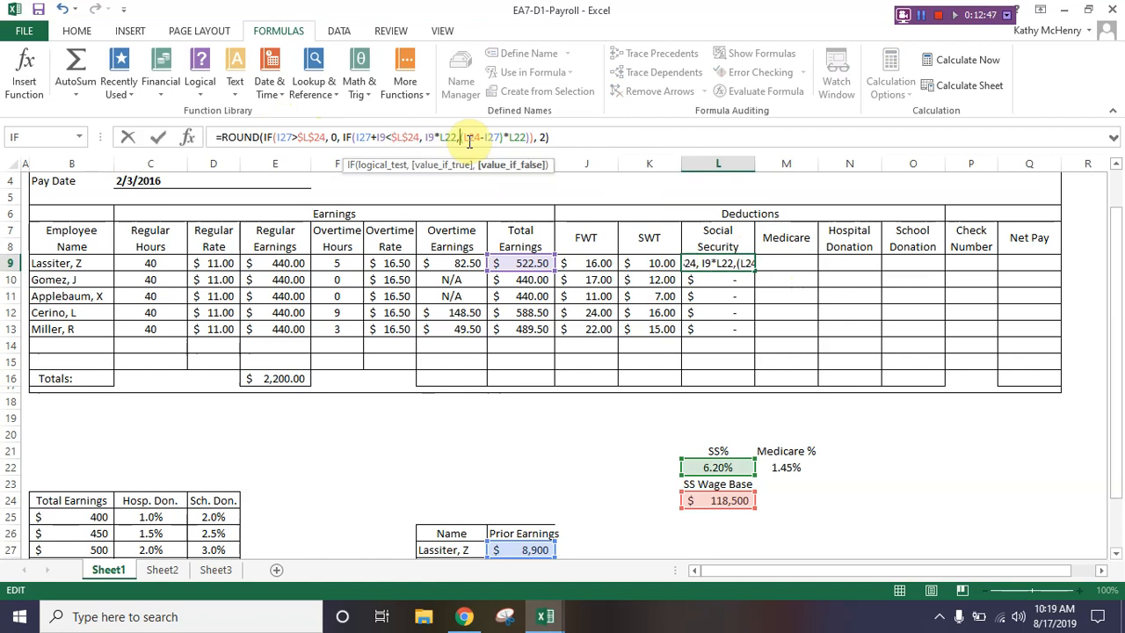
{"action": "key", "text": "Left"}
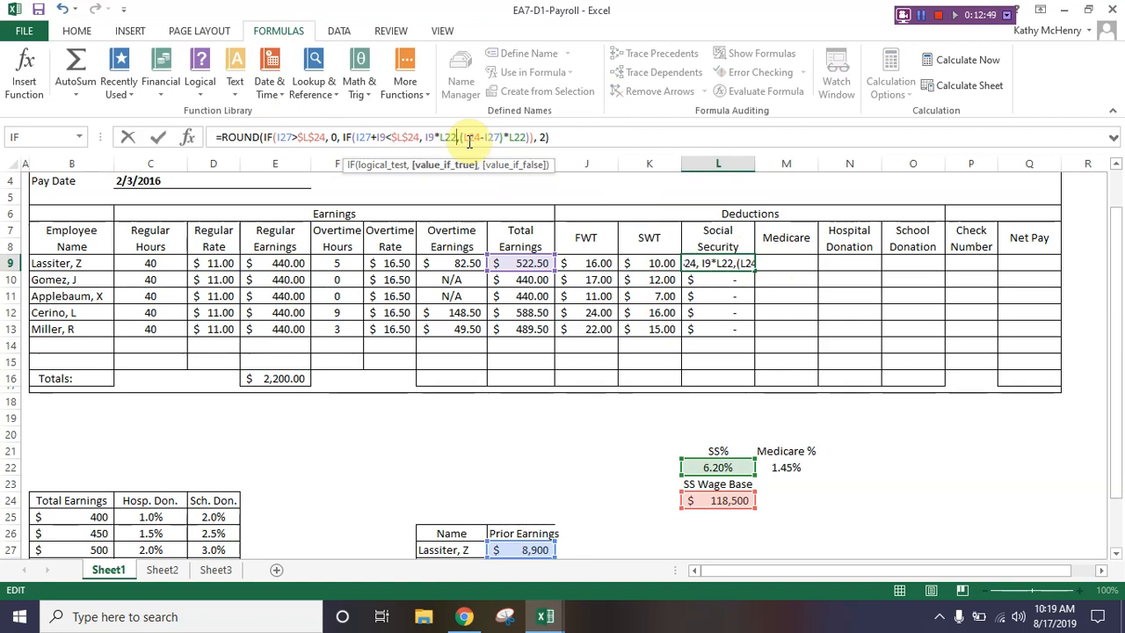
{"action": "key", "text": "Right"}
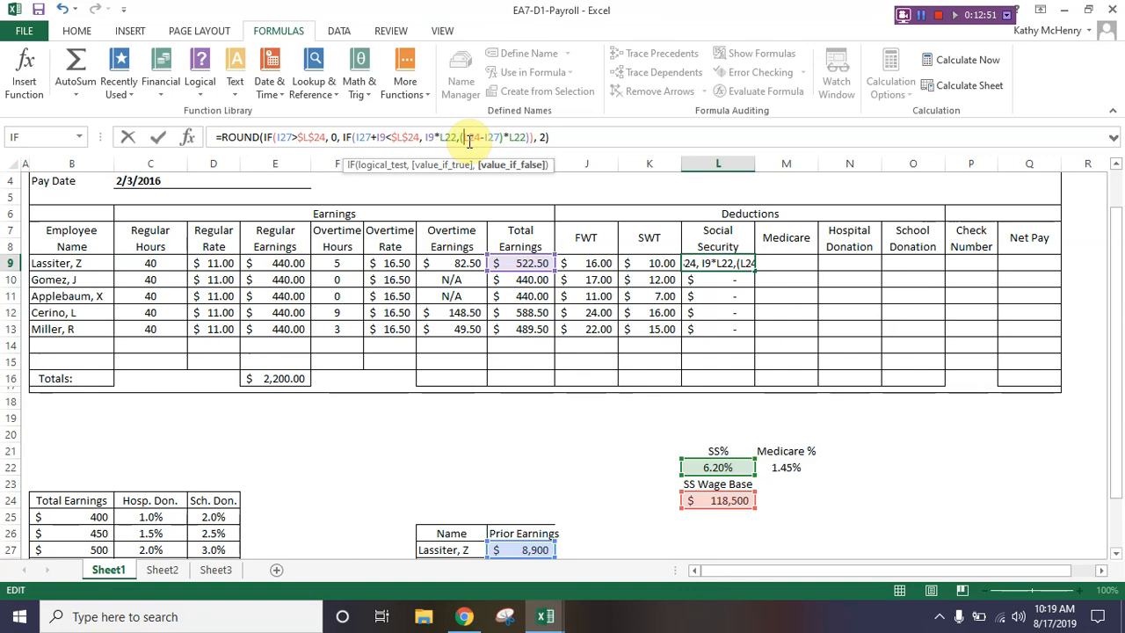
{"action": "key", "text": "F4"}
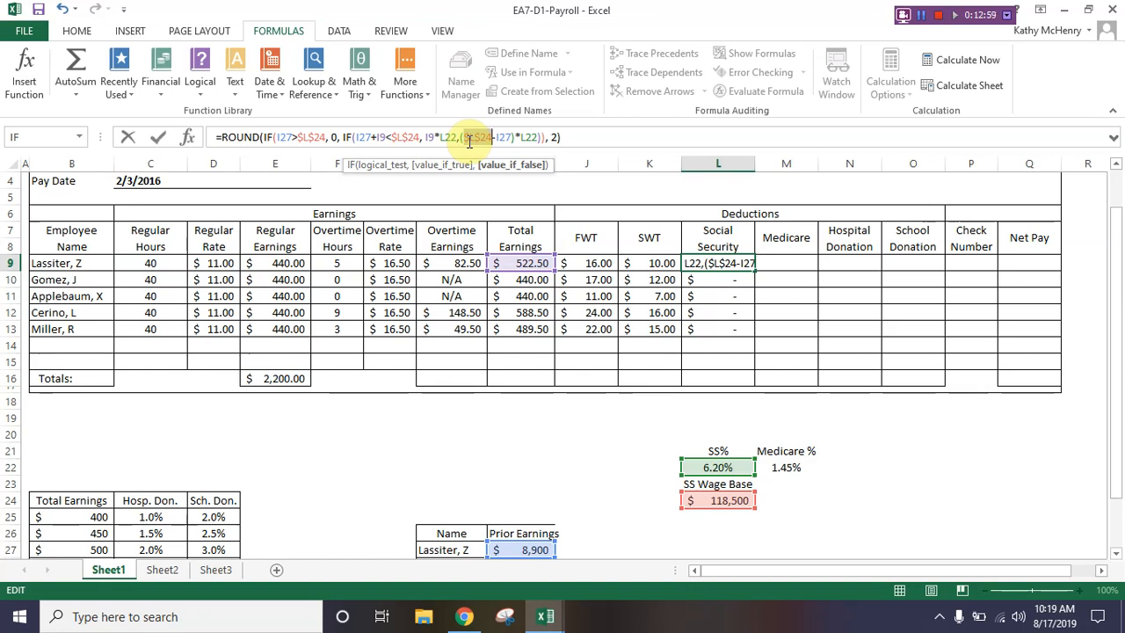
Step: Make both Social Security percentage references in the nested IF absolute as $L$22
{"action": "key", "text": "Left"}
{"action": "key", "text": "Left"}
{"action": "key", "text": "Left"}
{"action": "key", "text": "Left"}
{"action": "key", "text": "Left"}
{"action": "key", "text": "Left"}
{"action": "key", "text": "Left"}
{"action": "key", "text": "Left"}
{"action": "key", "text": "Left"}
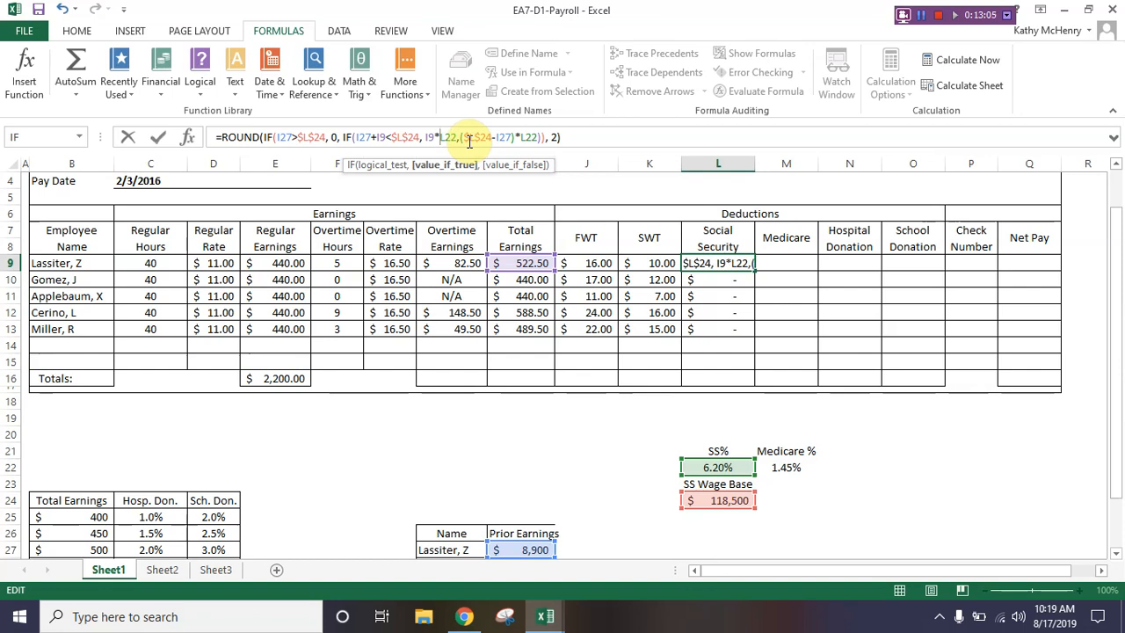
{"action": "key", "text": "F4"}
{"action": "key", "text": "Right"}
{"action": "key", "text": "Right"}
{"action": "key", "text": "Right"}
{"action": "key", "text": "Right"}
{"action": "key", "text": "Right"}
{"action": "key", "text": "Right"}
{"action": "key", "text": "Right"}
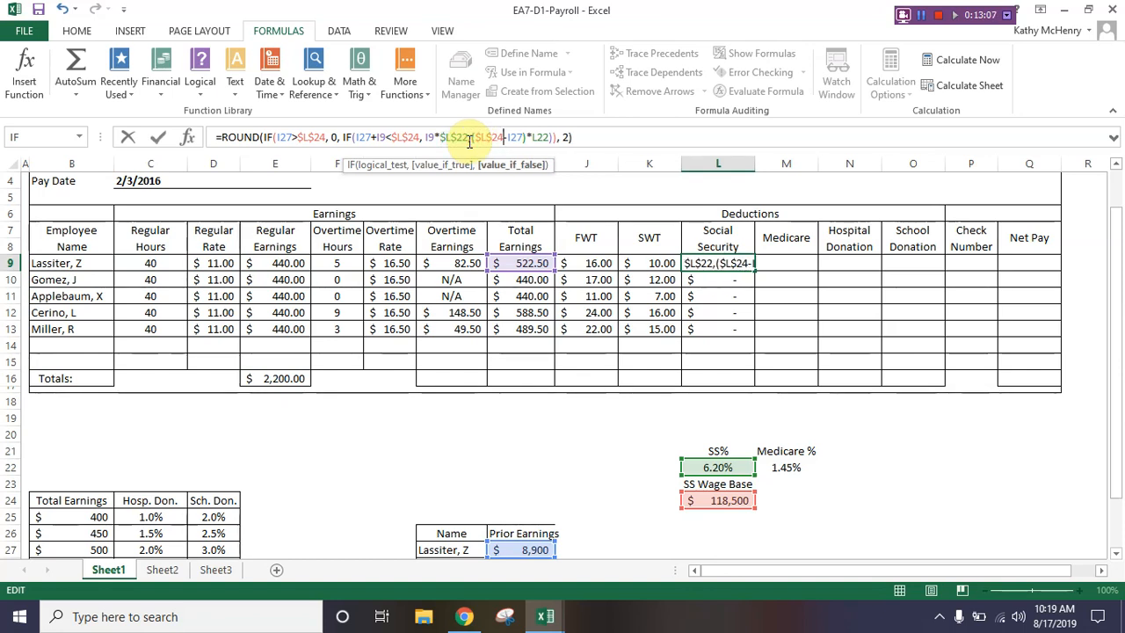
{"action": "key", "text": "Right"}
{"action": "key", "text": "Right"}
{"action": "key", "text": "Right"}
{"action": "key", "text": "Right"}
{"action": "key", "text": "Right"}
{"action": "key", "text": "Right"}
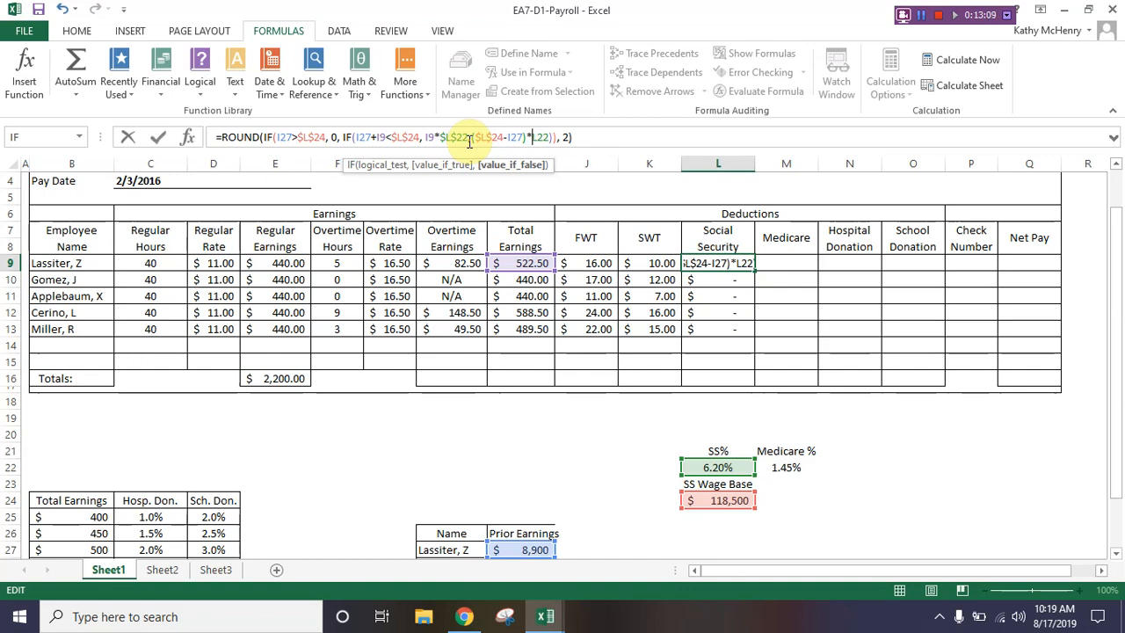
{"action": "key", "text": "F4"}
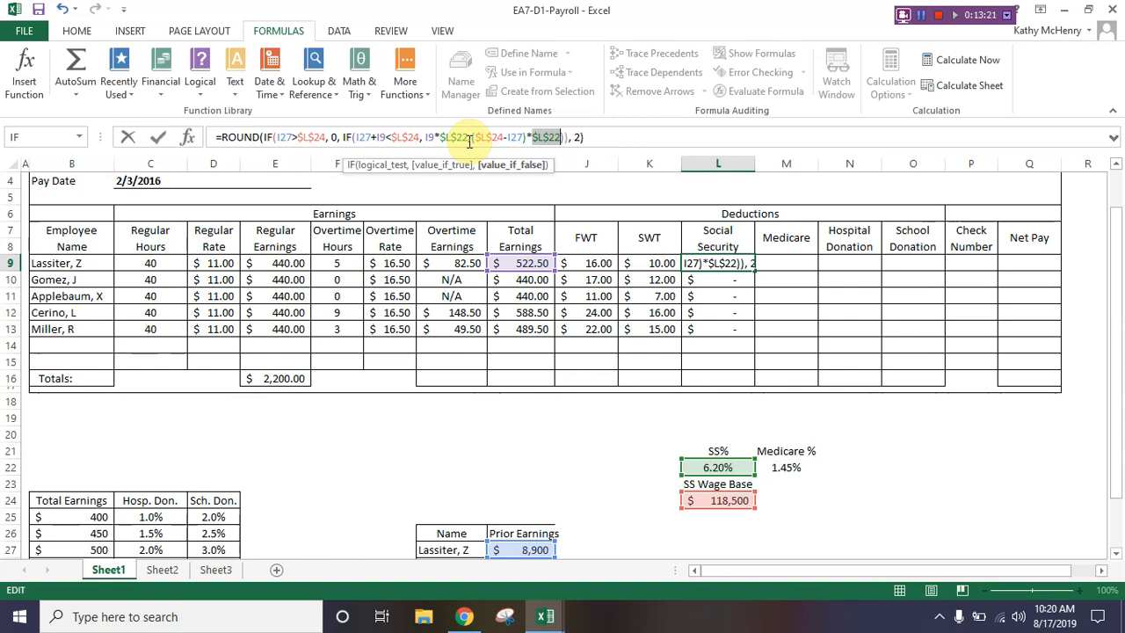
Step: Enter the corrected Social Security formula in L9 and copy it down through L13
{"action": "key", "text": "Return"}
{"action": "key", "text": "Up"}
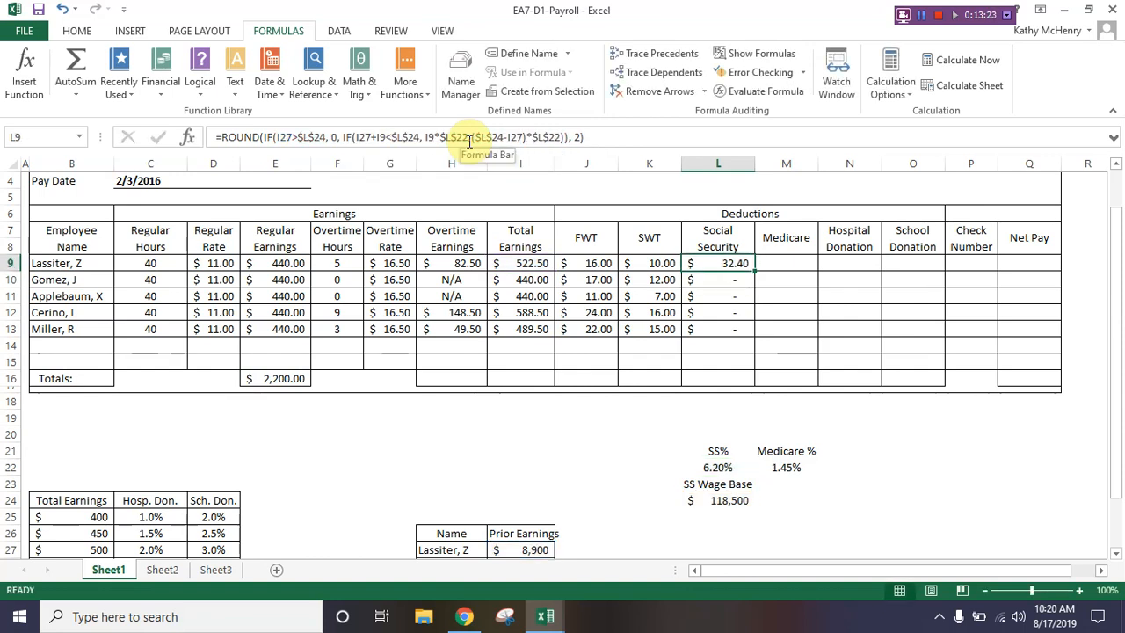
{"action": "double_click", "coordinate": [754, 271]}
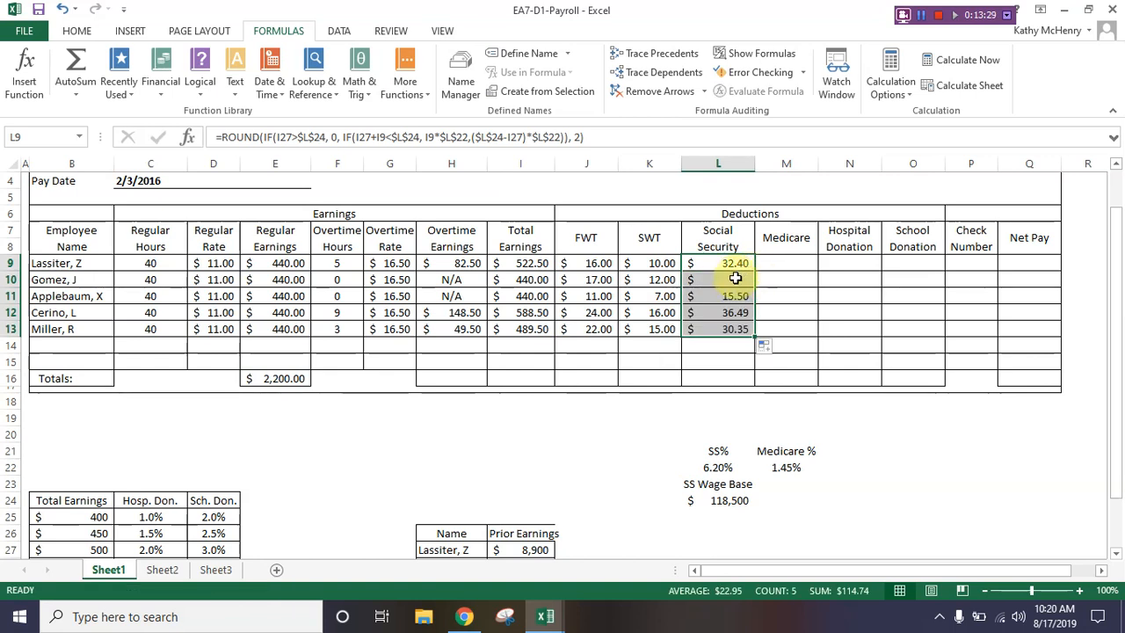
Step: Compare the Social Security results and the L11 and L9 formulas with the prior earnings and wage base
{"action": "scroll", "coordinate": [491, 550], "scroll_direction": "down", "scroll_amount": 1}
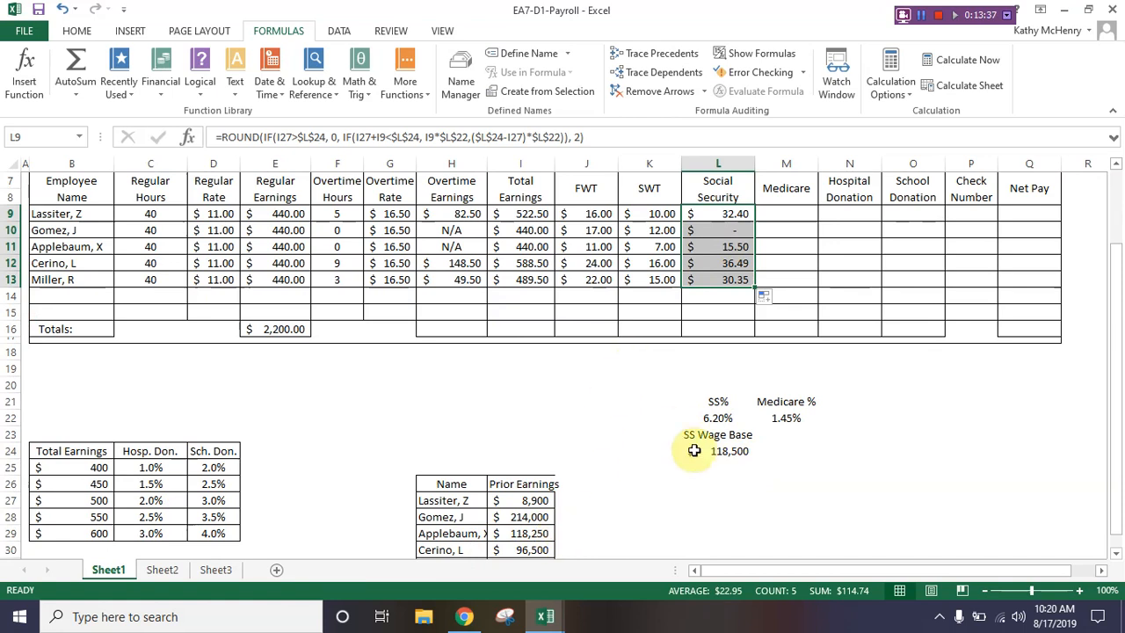
{"action": "left_click", "coordinate": [728, 246]}
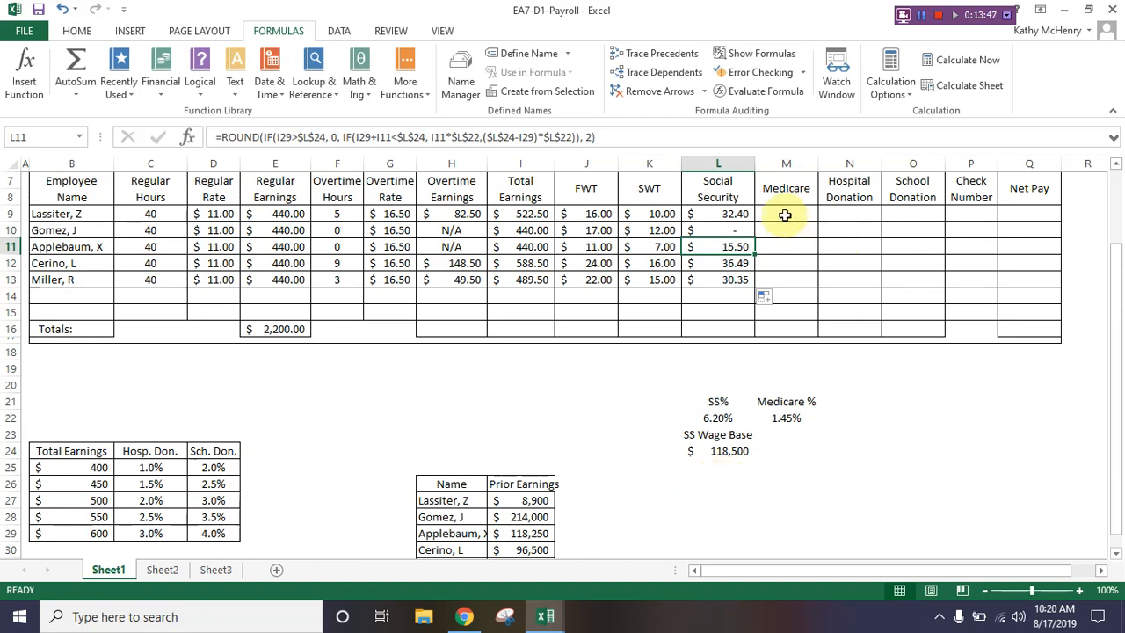
{"action": "left_click", "coordinate": [716, 212]}
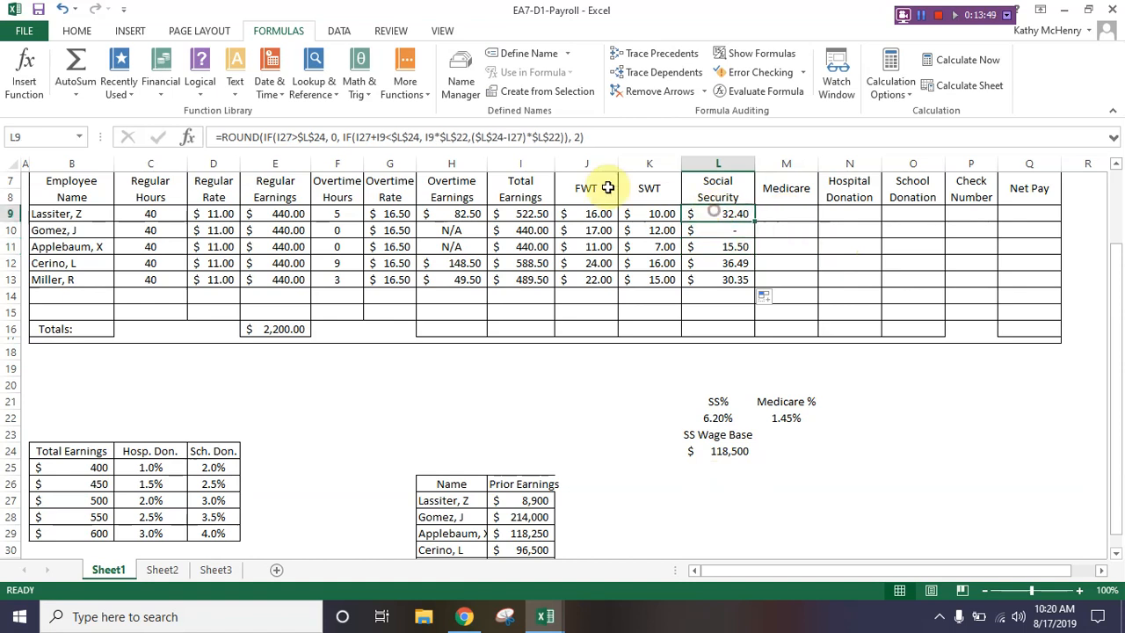
Step: Switch to the Chapter 7 EA workbook and copy the formula explanation notes in E27:P31
{"action": "left_click", "coordinate": [545, 615]}
{"action": "left_click", "coordinate": [390, 563]}
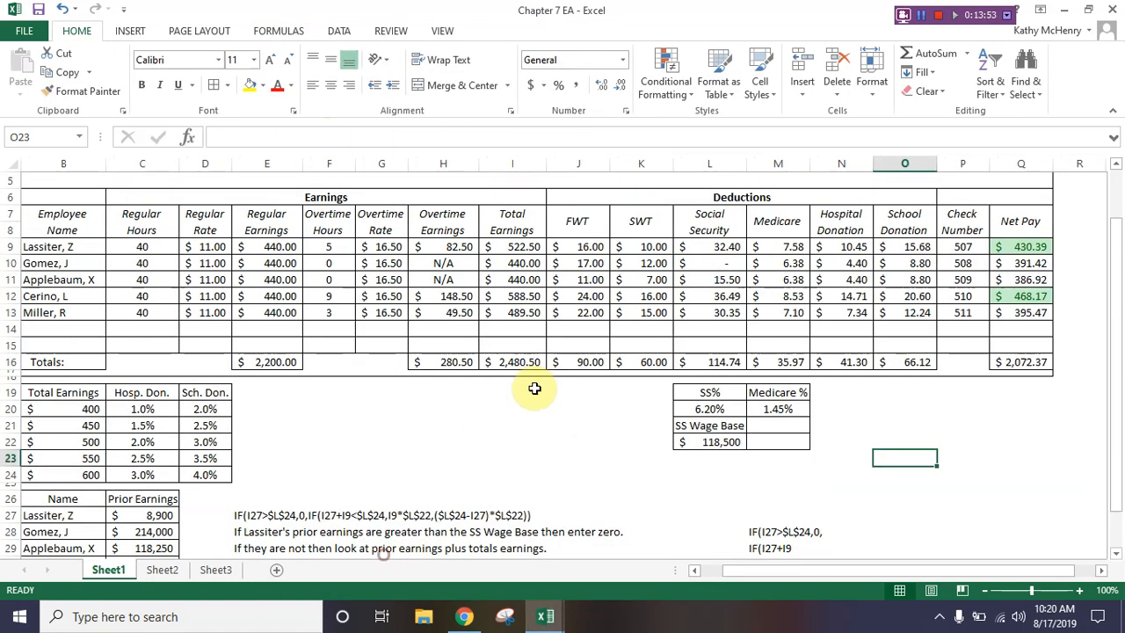
{"action": "scroll", "coordinate": [545, 404], "scroll_direction": "down", "scroll_amount": 3}
{"action": "left_click_drag", "start_coordinate": [237, 367], "coordinate": [937, 432]}
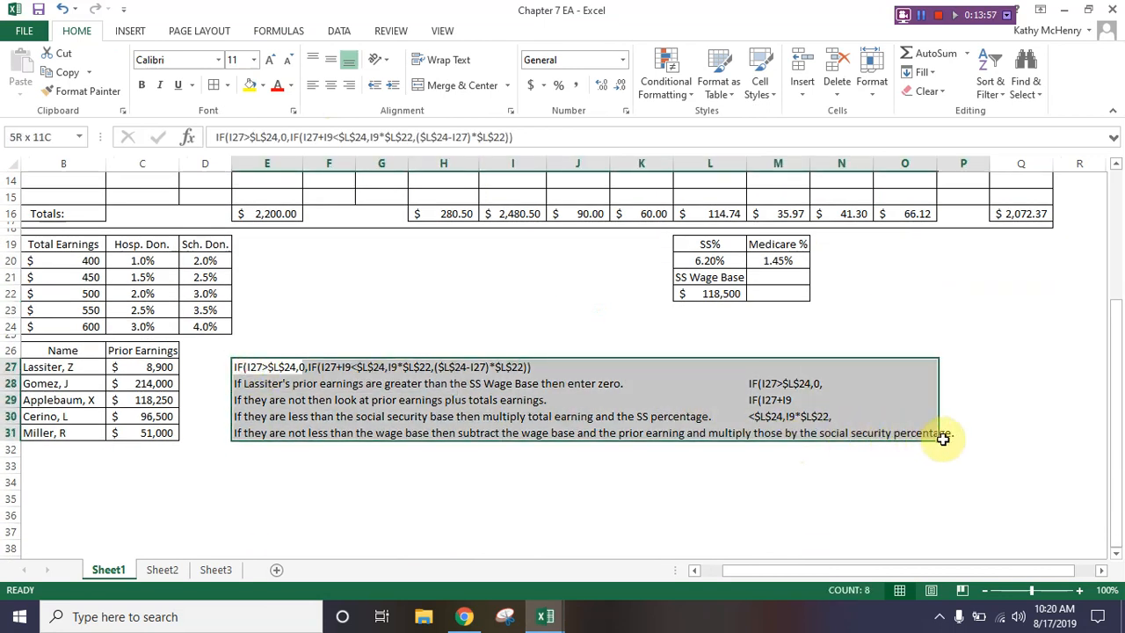
{"action": "right_click", "coordinate": [318, 369]}
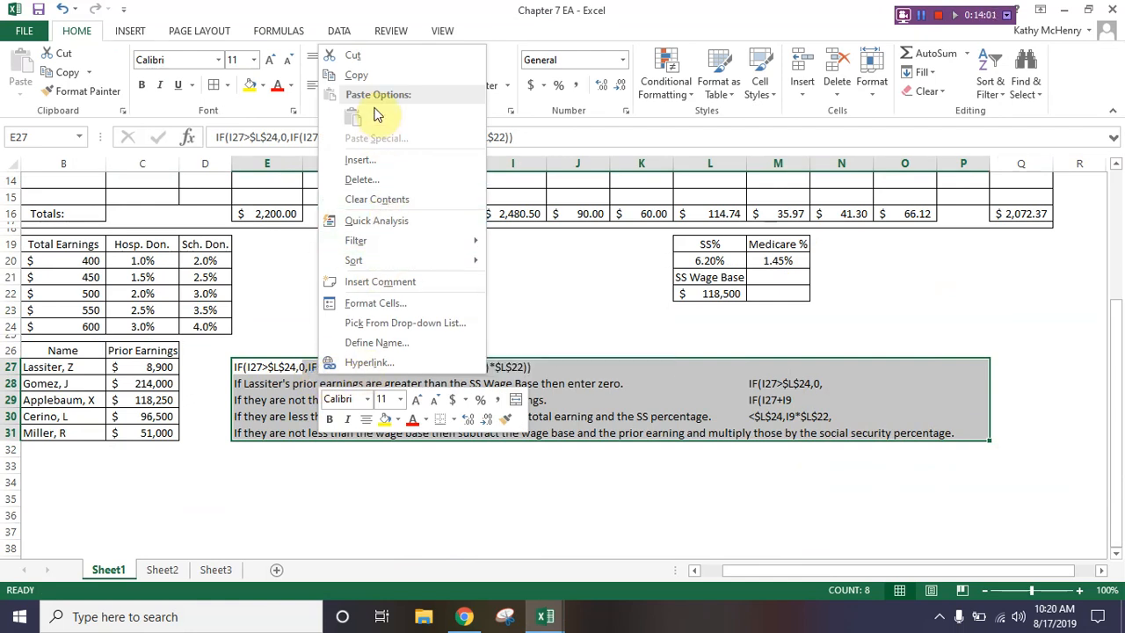
{"action": "left_click", "coordinate": [356, 75]}
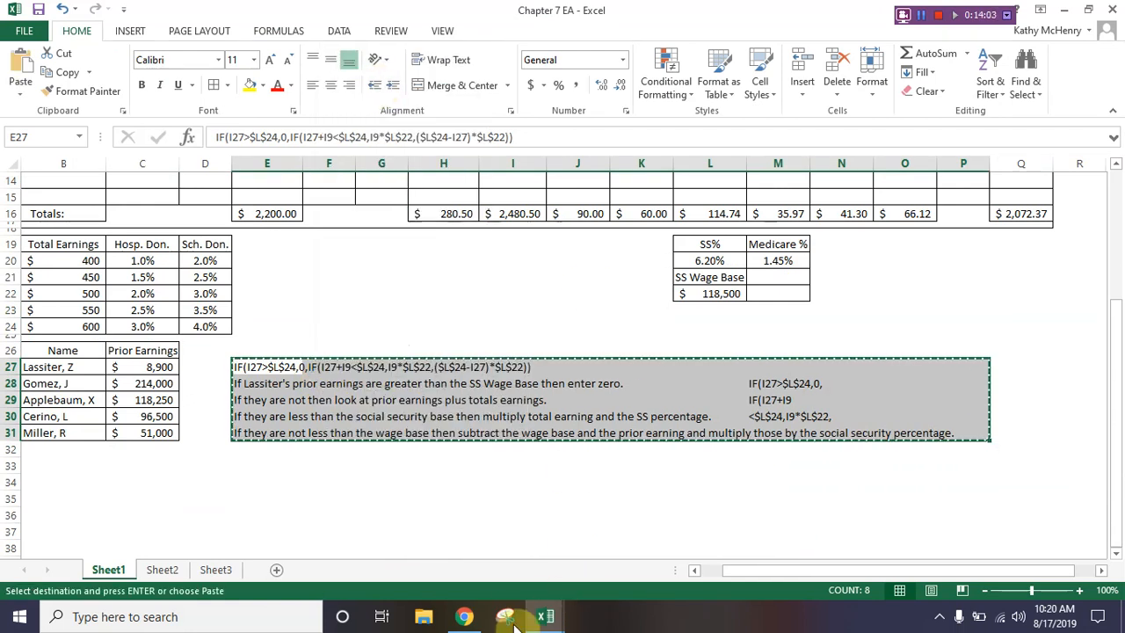
Step: Return to the EA7-D1-Payroll workbook and paste the copied explanation notes starting at K26
{"action": "mouse_move", "coordinate": [545, 615]}
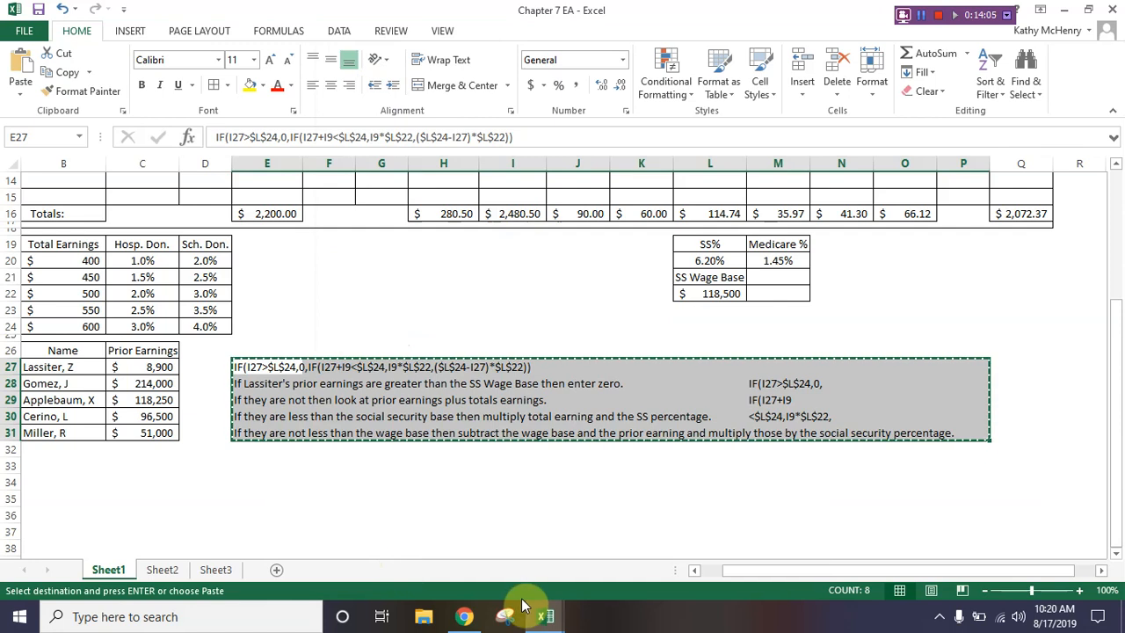
{"action": "left_click", "coordinate": [690, 543]}
{"action": "left_click", "coordinate": [653, 485]}
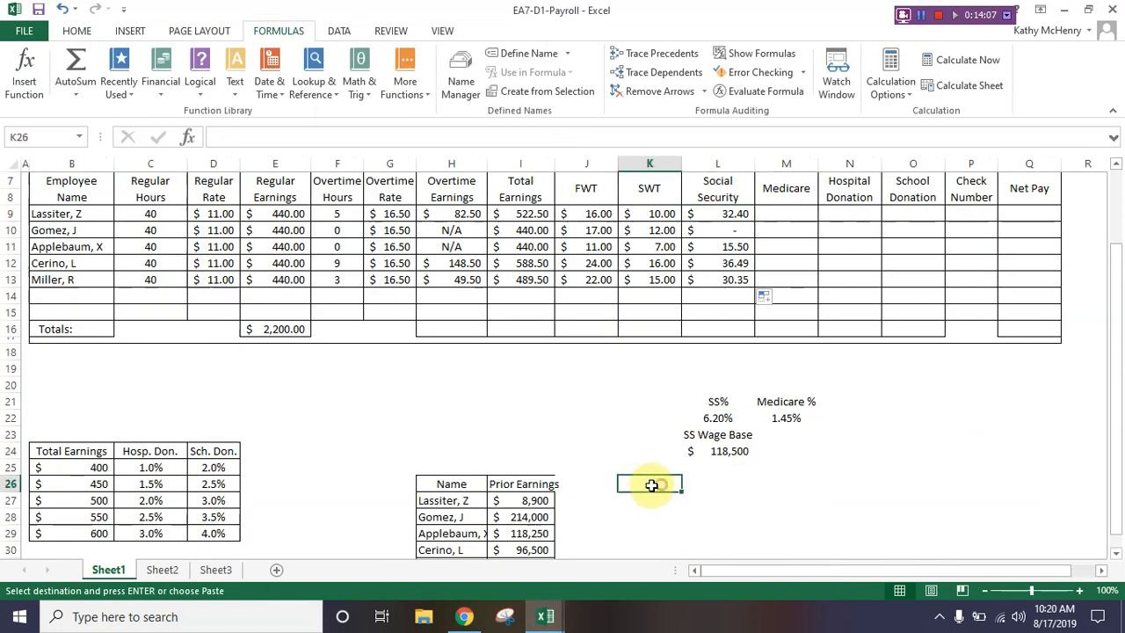
{"action": "right_click", "coordinate": [635, 485]}
{"action": "left_click", "coordinate": [671, 230]}
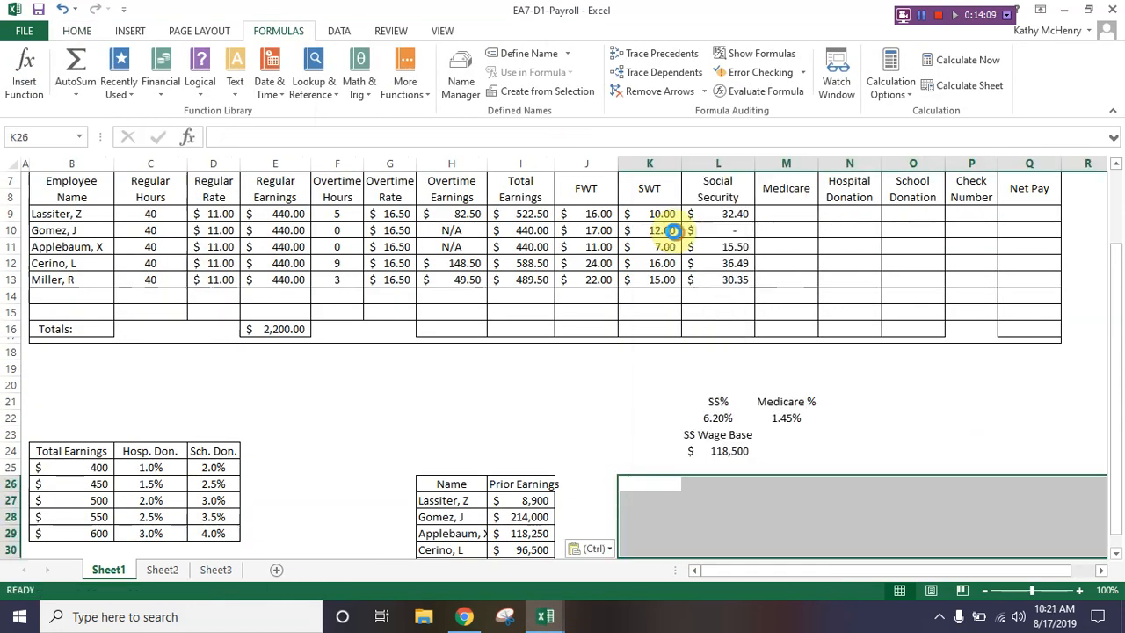
Step: Read through the pasted explanation of the nested IF formula line by line, from K26 to K30
{"action": "left_click_drag", "start_coordinate": [717, 576], "coordinate": [843, 577]}
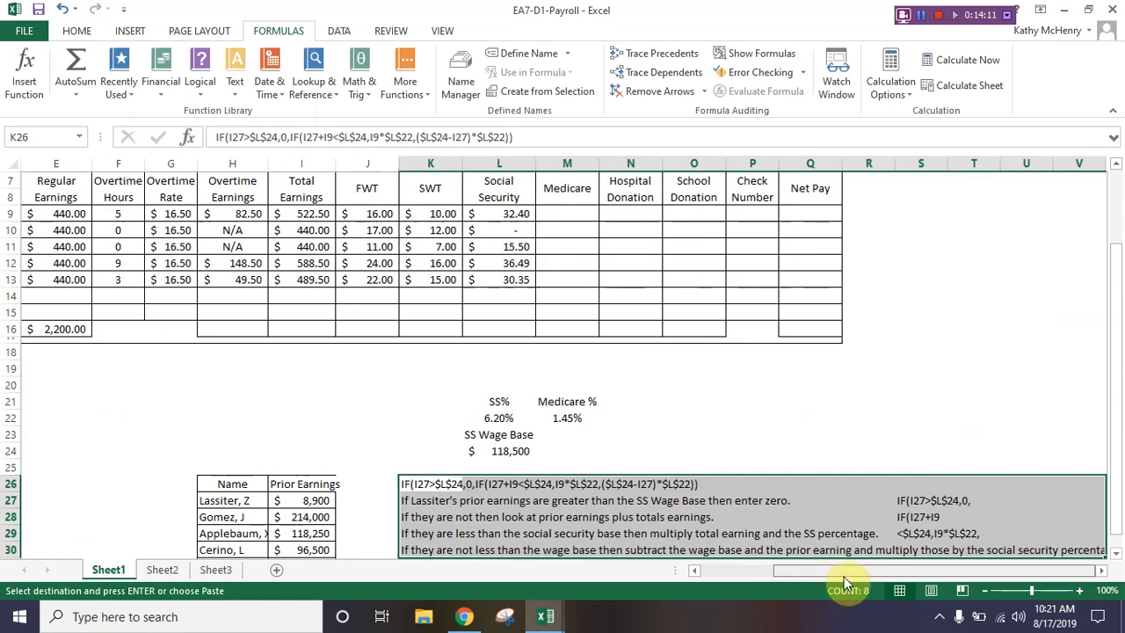
{"action": "scroll", "coordinate": [882, 489], "scroll_direction": "down", "scroll_amount": 3}
{"action": "scroll", "coordinate": [883, 489], "scroll_direction": "down", "scroll_amount": 1}
{"action": "left_click", "coordinate": [571, 427]}
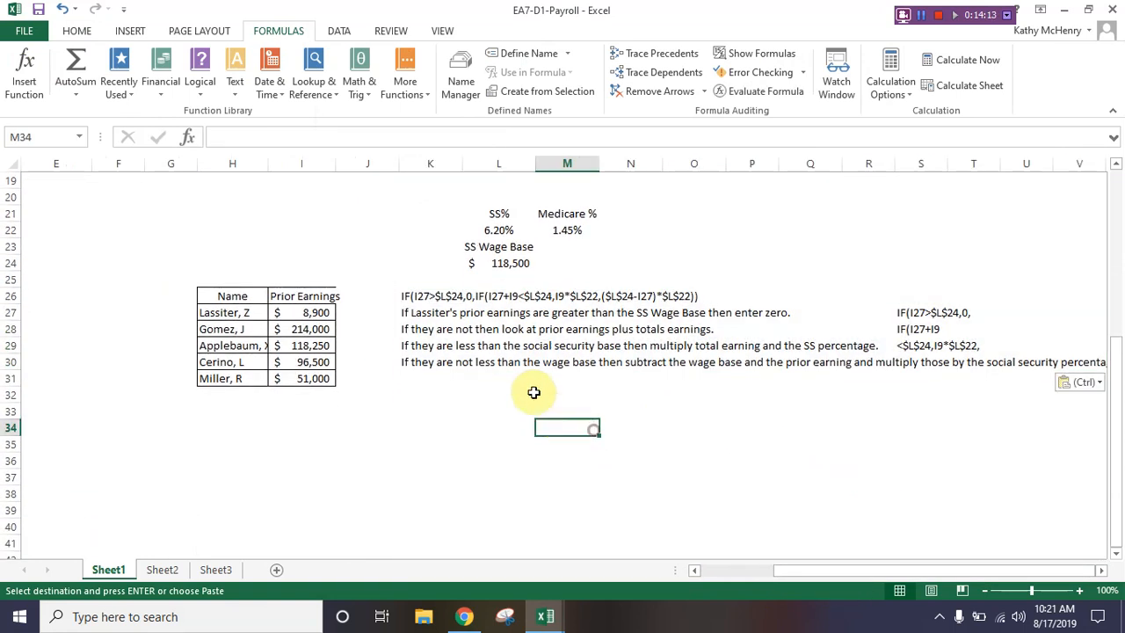
{"action": "left_click", "coordinate": [415, 296]}
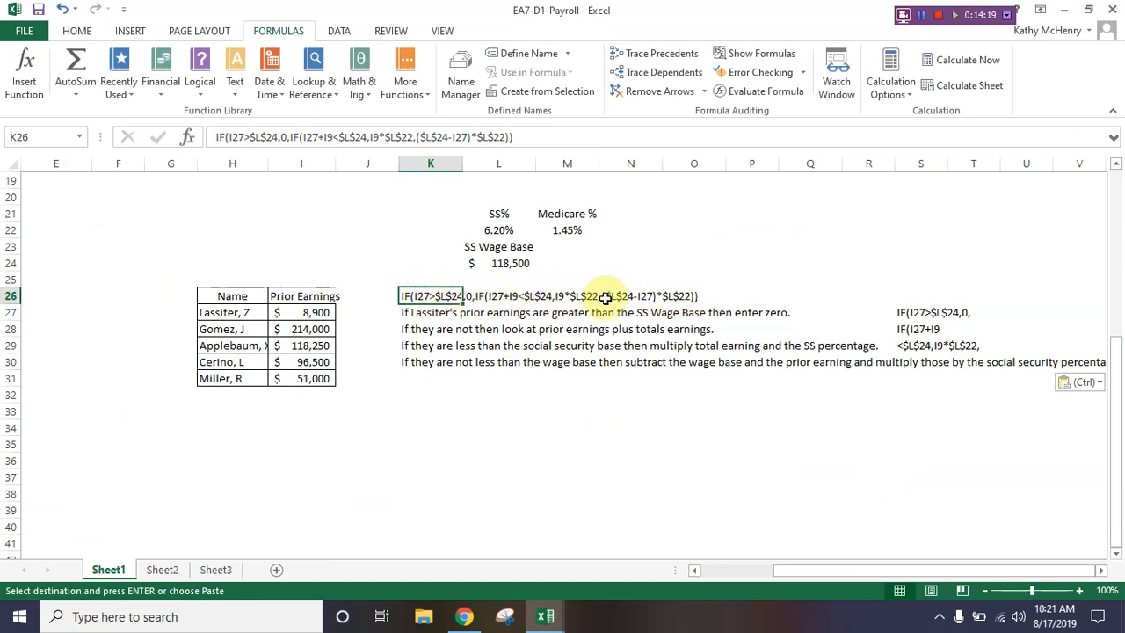
{"action": "left_click", "coordinate": [422, 312]}
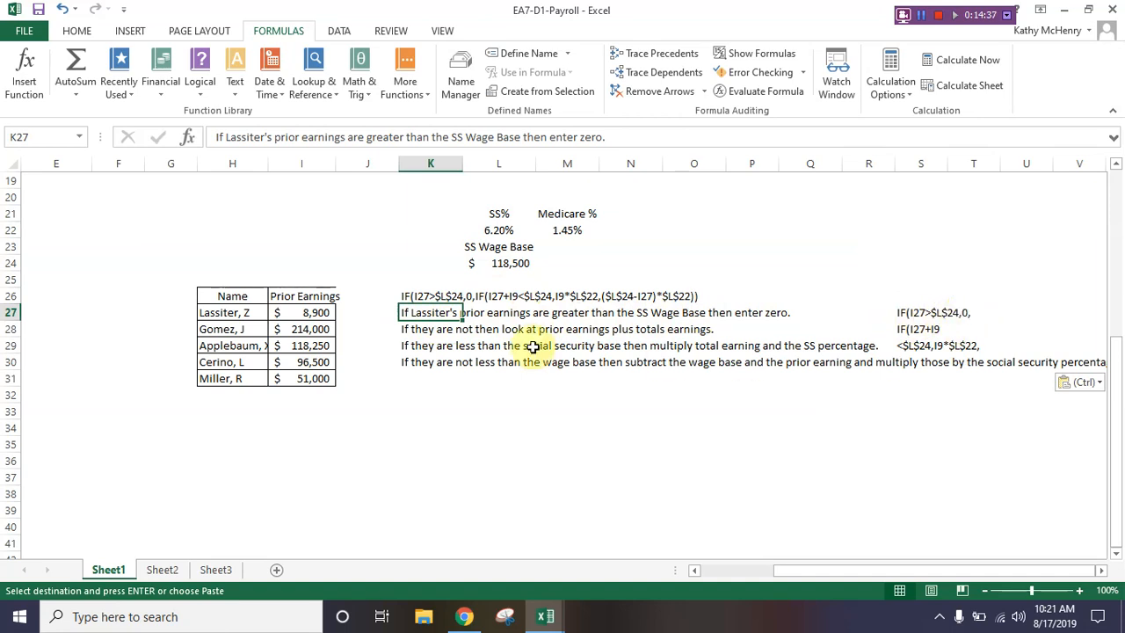
{"action": "left_click", "coordinate": [415, 328]}
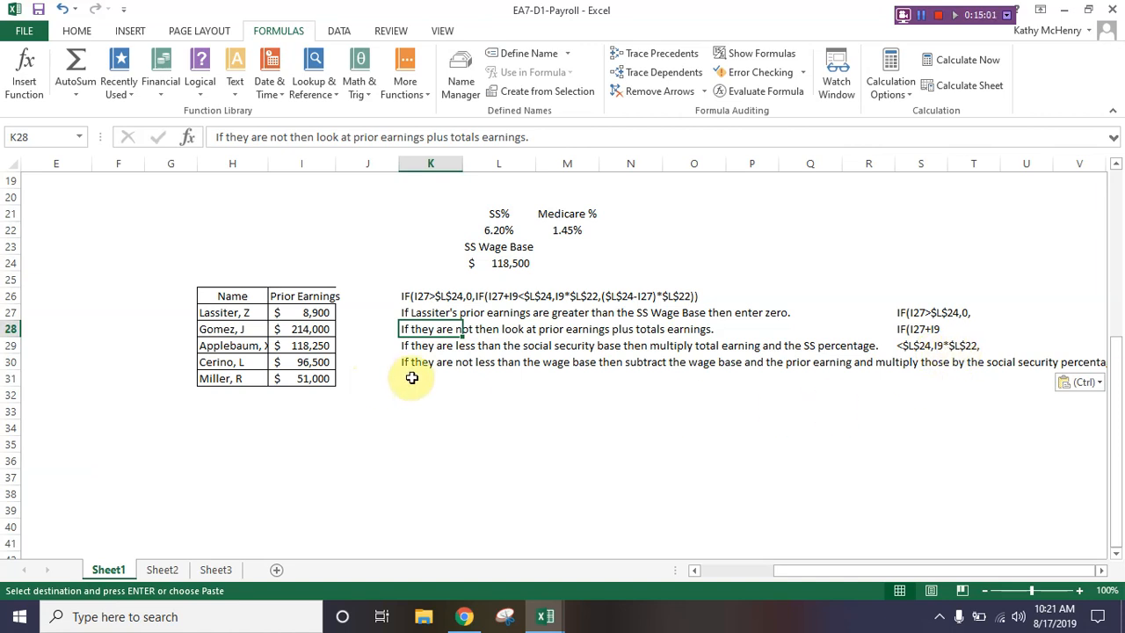
{"action": "left_click_drag", "start_coordinate": [787, 571], "coordinate": [858, 567]}
{"action": "left_click", "coordinate": [1102, 572]}
{"action": "left_click", "coordinate": [1102, 572]}
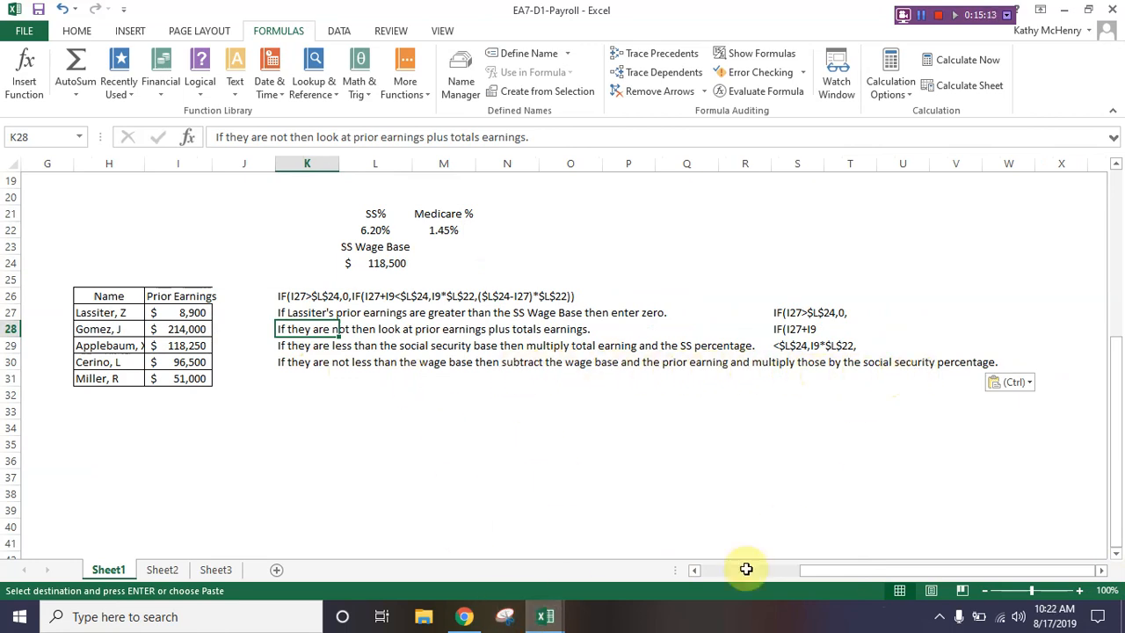
Step: Copy the fragment ($L$24-I27)*$L$22)) from S32 of the Chapter 7 EA workbook into S31 of EA7-D1-Payroll
{"action": "mouse_move", "coordinate": [547, 614]}
{"action": "left_click", "coordinate": [331, 540]}
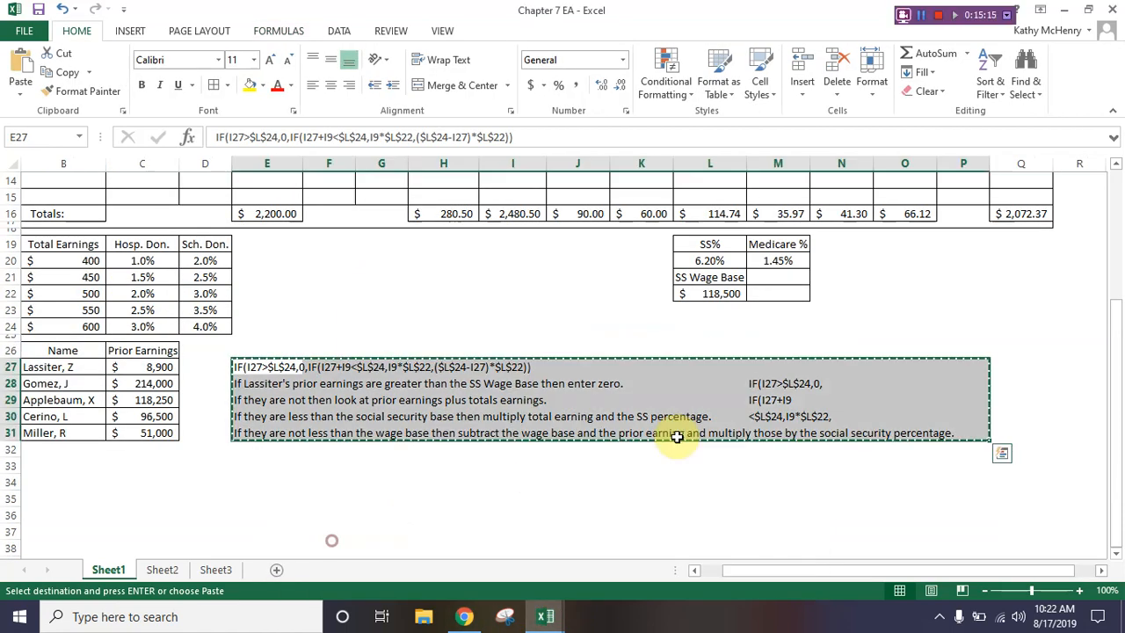
{"action": "left_click", "coordinate": [714, 481]}
{"action": "left_click_drag", "start_coordinate": [735, 570], "coordinate": [799, 571]}
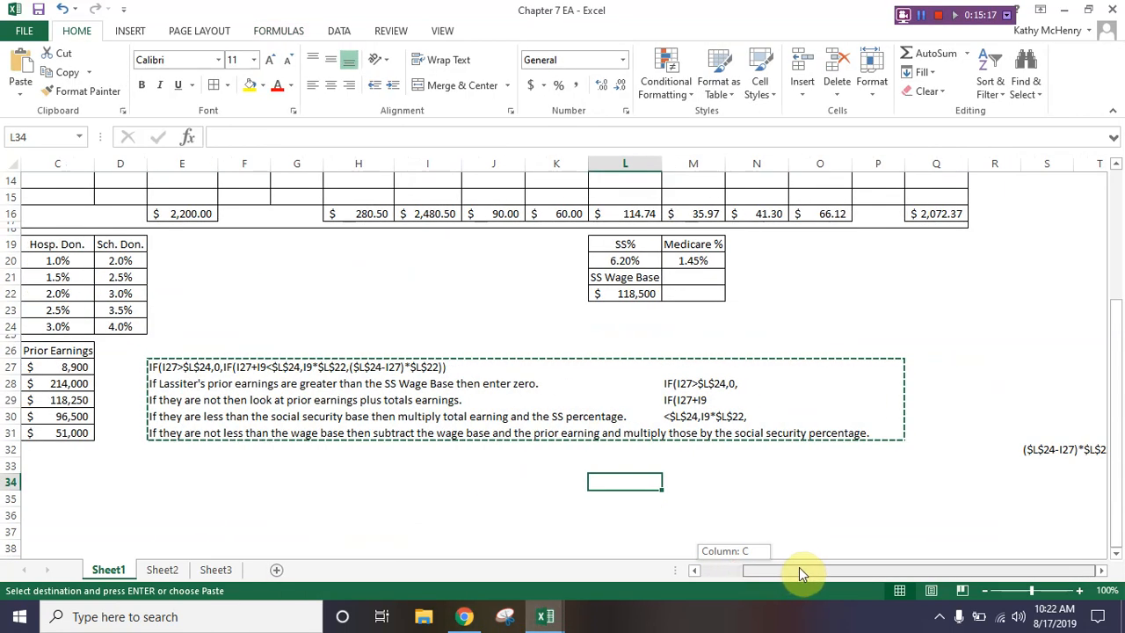
{"action": "left_click", "coordinate": [1044, 450]}
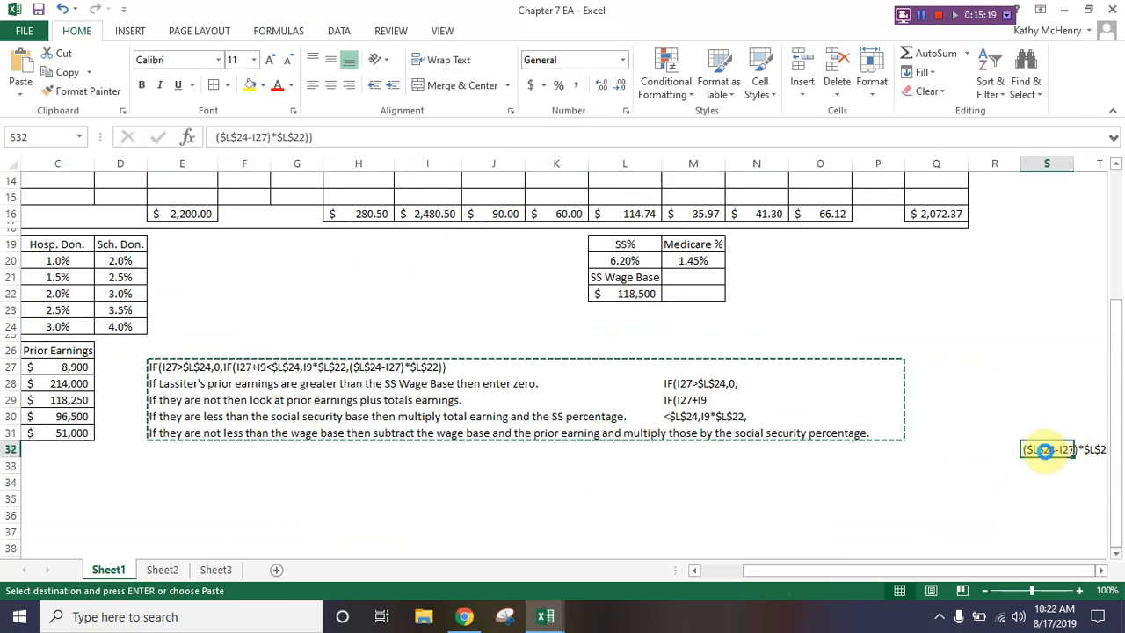
{"action": "mouse_move", "coordinate": [545, 615]}
{"action": "left_click", "coordinate": [694, 540]}
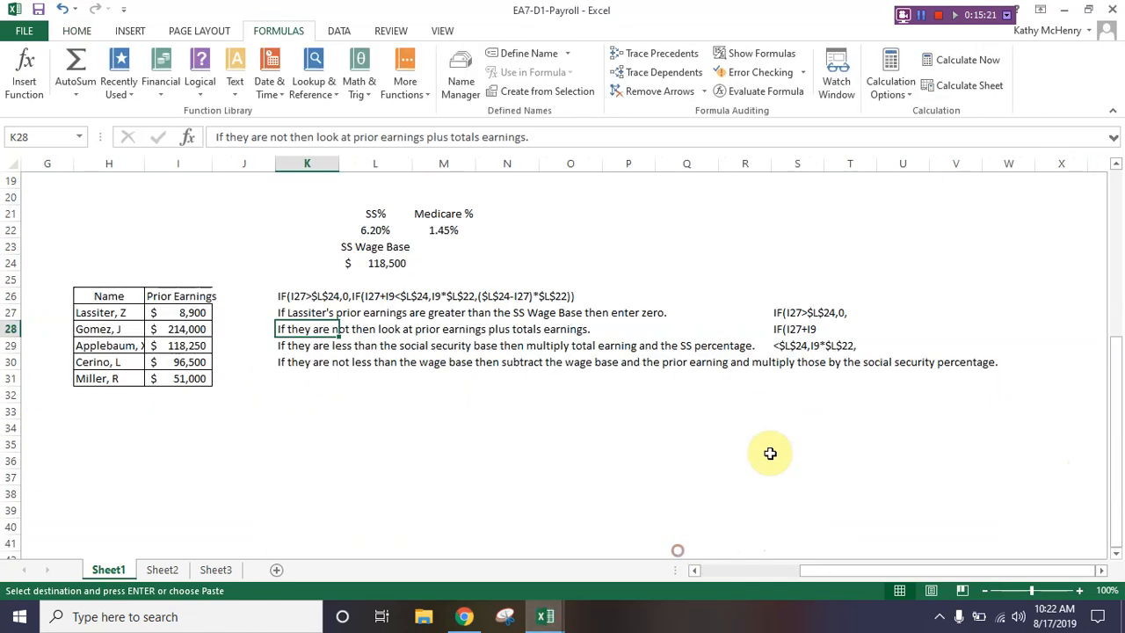
{"action": "left_click", "coordinate": [787, 378]}
{"action": "key", "text": "ctrl+v"}
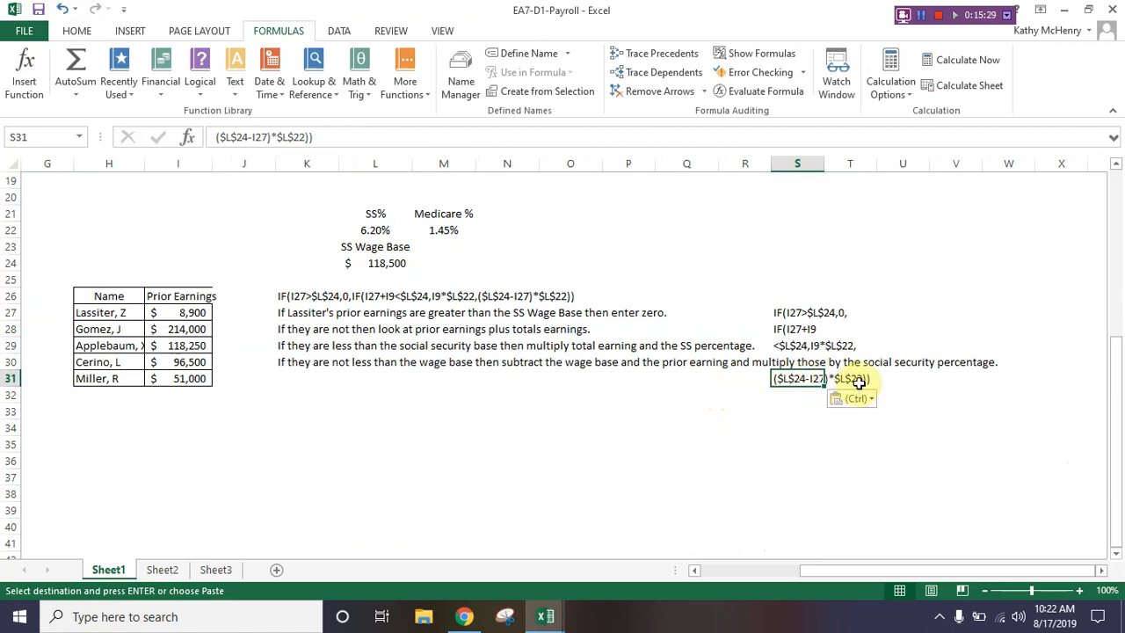
Step: Go back to the payroll register, check the L9 Social Security formula, and select the first Medicare cell, M9
{"action": "left_click_drag", "start_coordinate": [867, 572], "coordinate": [802, 576]}
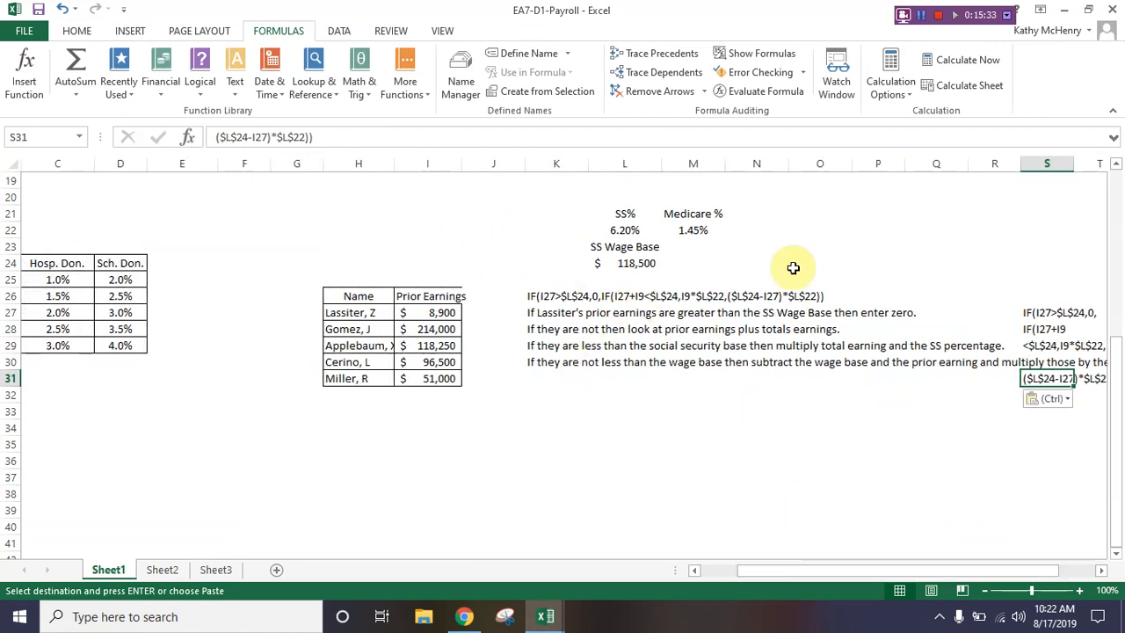
{"action": "scroll", "coordinate": [673, 392], "scroll_direction": "up", "scroll_amount": 2}
{"action": "scroll", "coordinate": [674, 392], "scroll_direction": "up", "scroll_amount": 4}
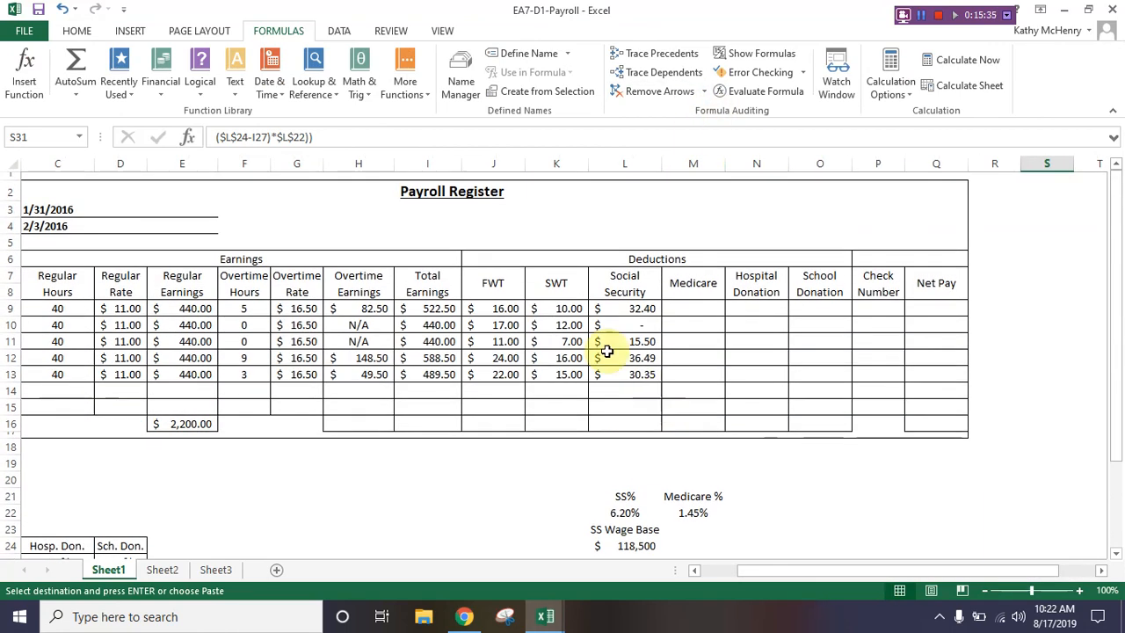
{"action": "left_click_drag", "start_coordinate": [618, 296], "coordinate": [623, 310]}
{"action": "left_click", "coordinate": [622, 310]}
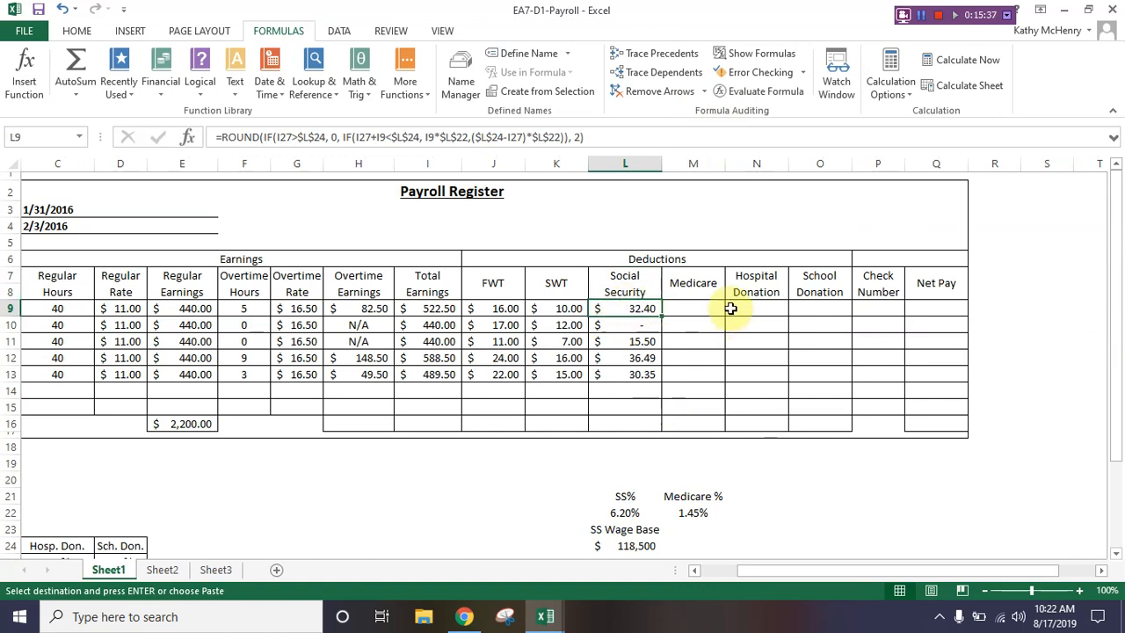
{"action": "left_click", "coordinate": [701, 307]}
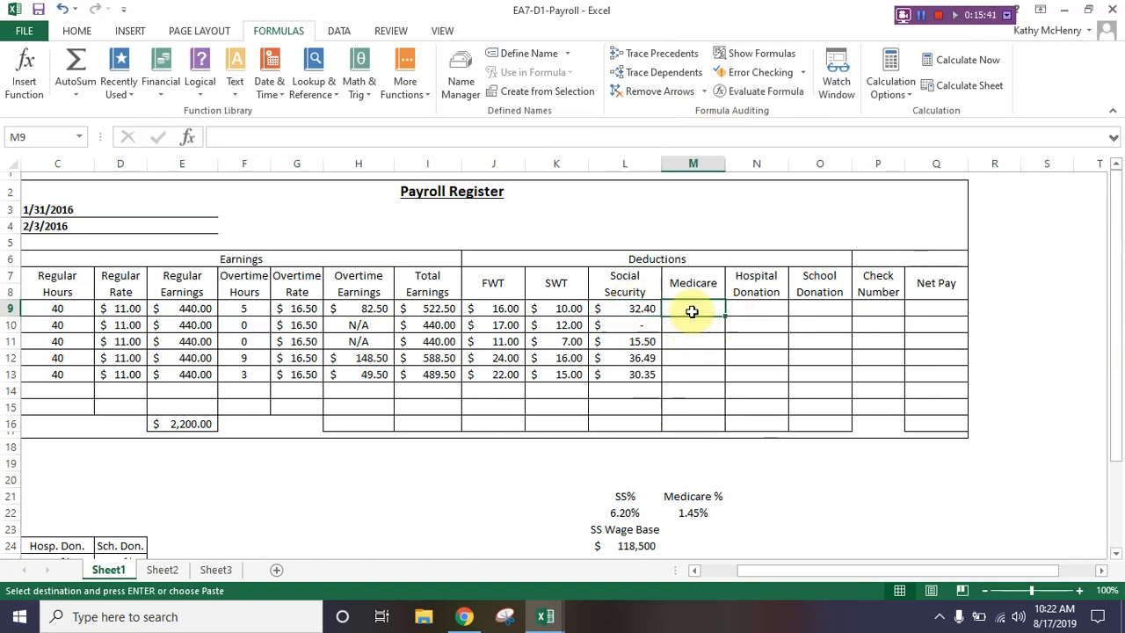
Step: Calculate Medicare in M9 with =ROUND(I9*$M$22, 2) and fill the formula down through M13
{"action": "type", "text": "=round("}
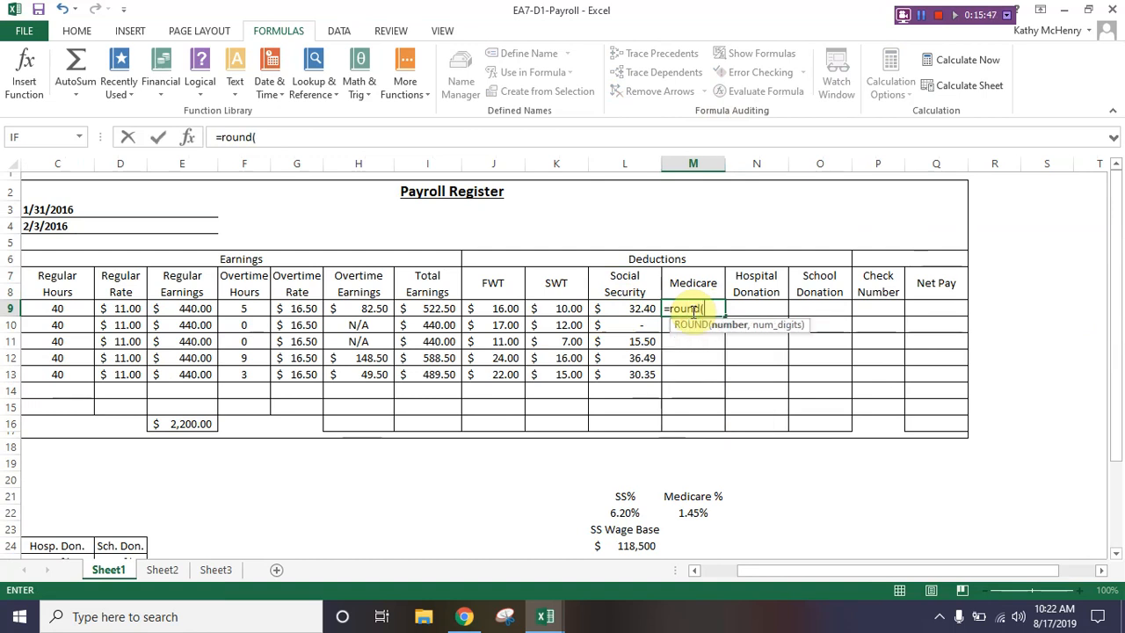
{"action": "type", "text": "i9"}
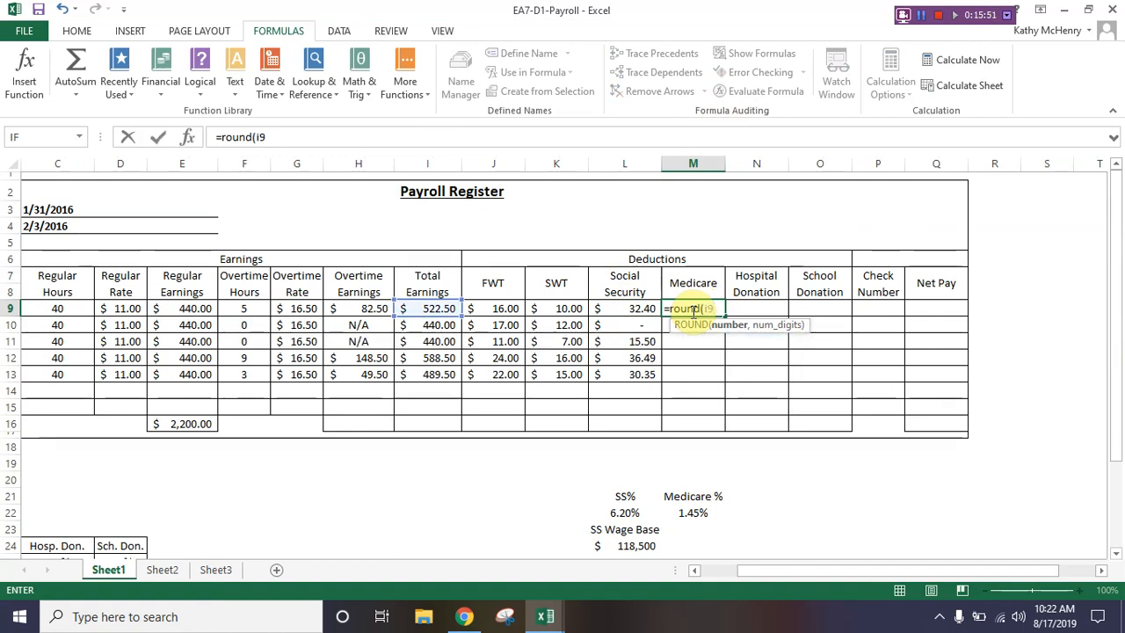
{"action": "type", "text": "*M22"}
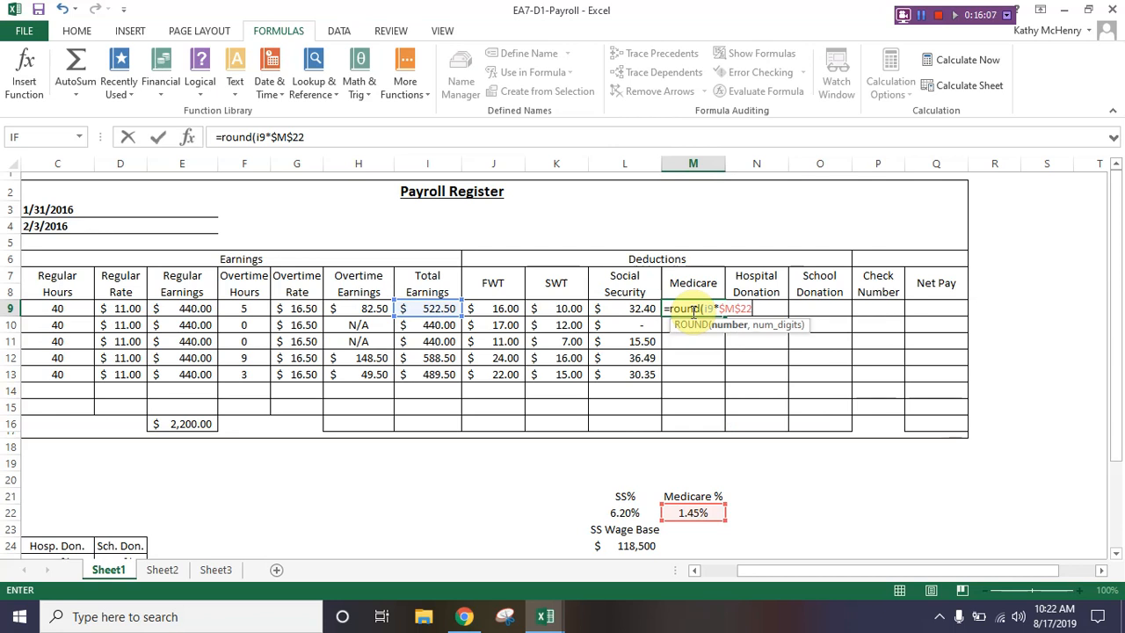
{"action": "type", "text": "2"}
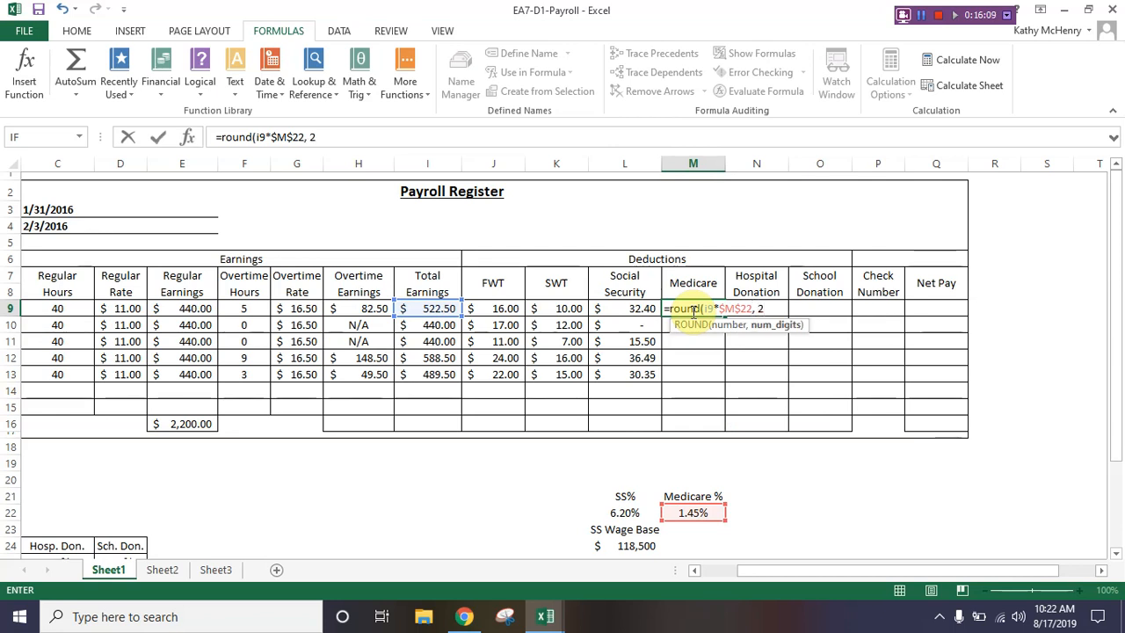
{"action": "key", "text": "Return"}
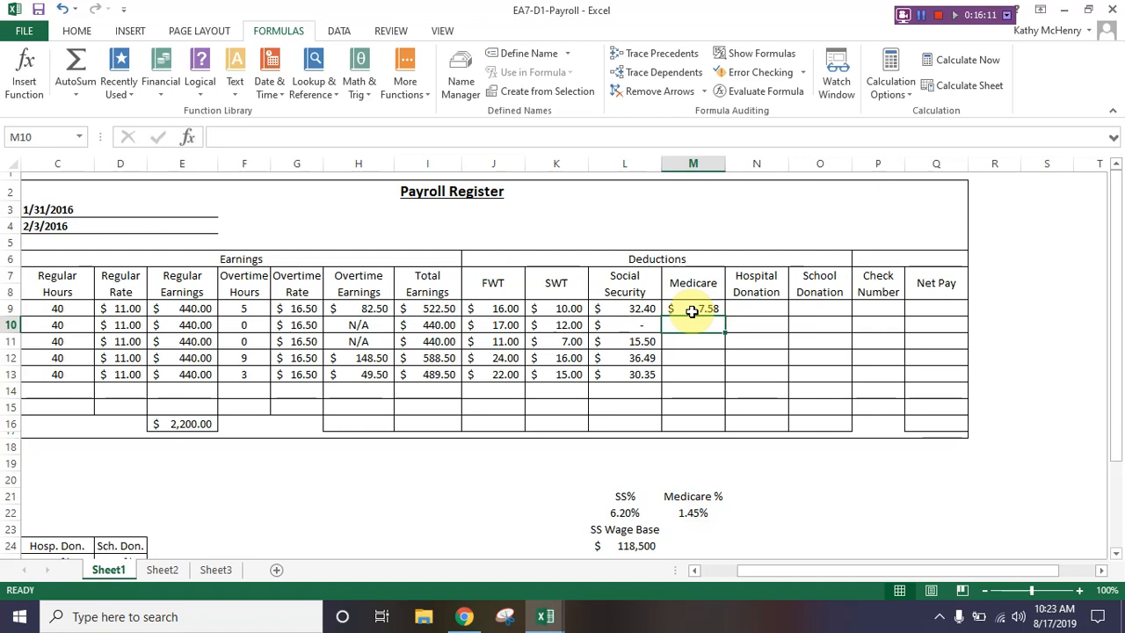
{"action": "left_click", "coordinate": [693, 311]}
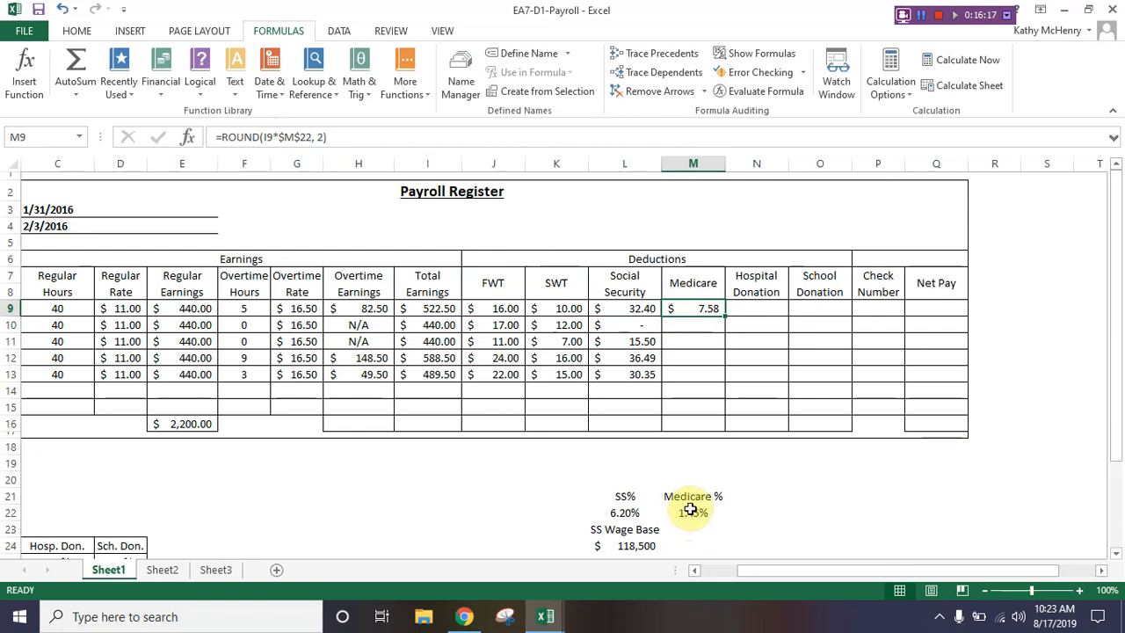
{"action": "double_click", "coordinate": [724, 316]}
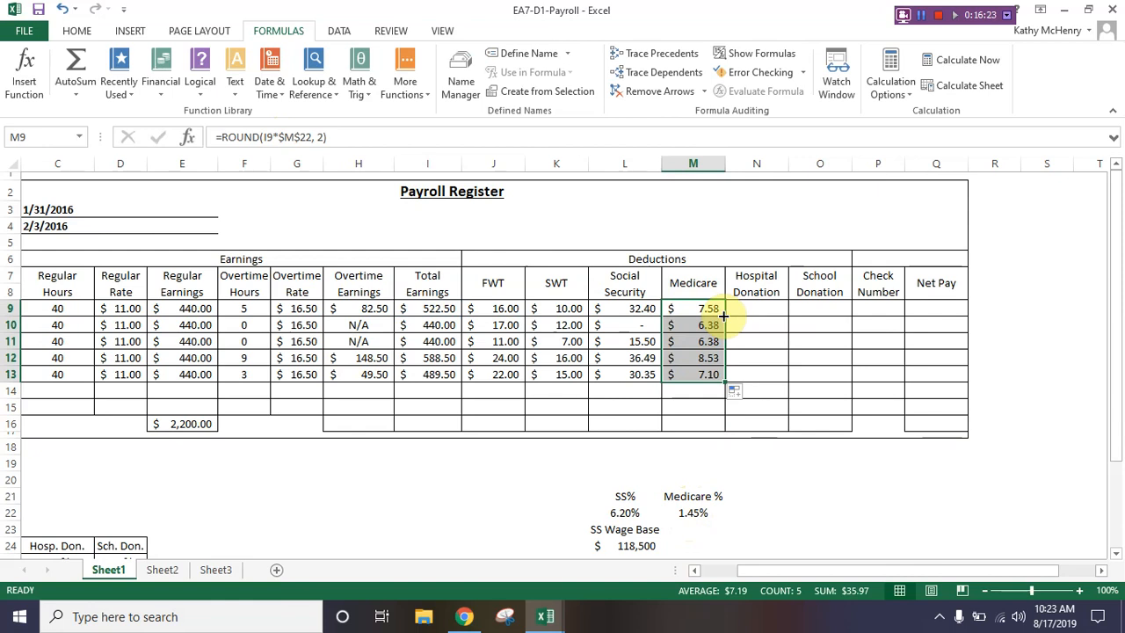
Step: Define the workbook-scoped name Donation_Percentages for the donation rate table in B25:D29, leaving out its header row
{"action": "left_click", "coordinate": [749, 307]}
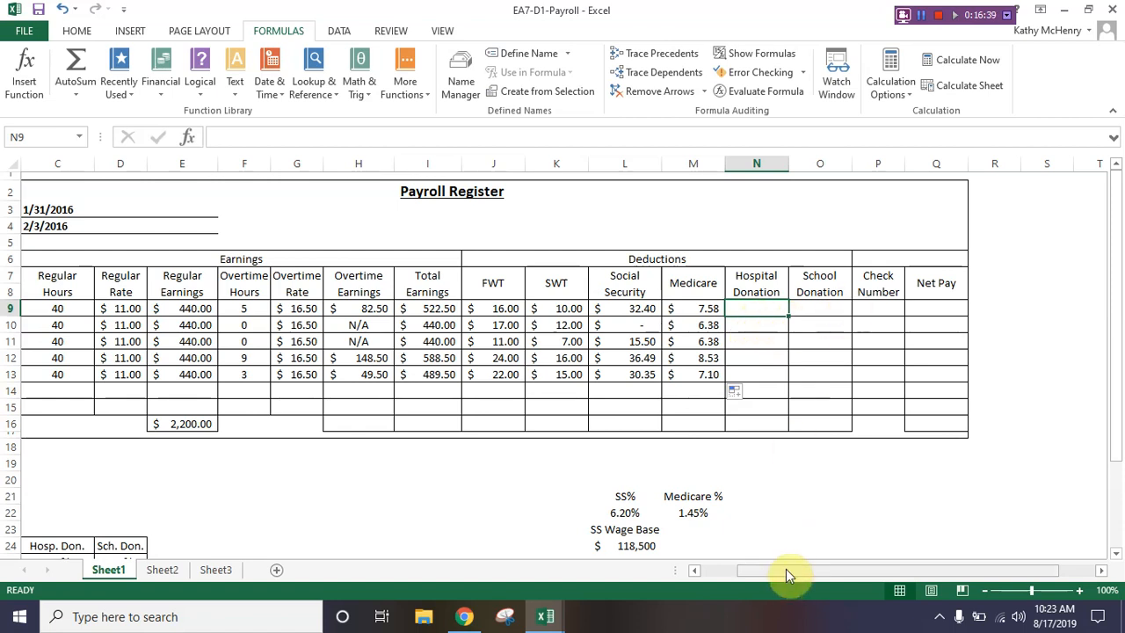
{"action": "left_click_drag", "start_coordinate": [785, 570], "coordinate": [690, 574]}
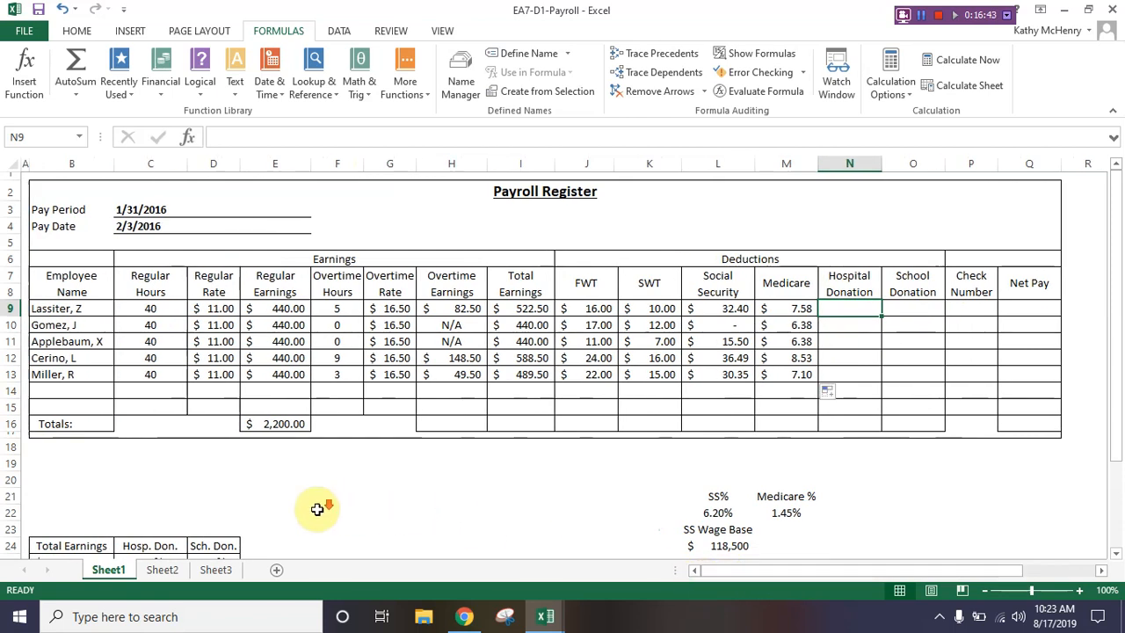
{"action": "scroll", "coordinate": [313, 512], "scroll_direction": "down", "scroll_amount": 2}
{"action": "scroll", "coordinate": [313, 512], "scroll_direction": "down", "scroll_amount": 2}
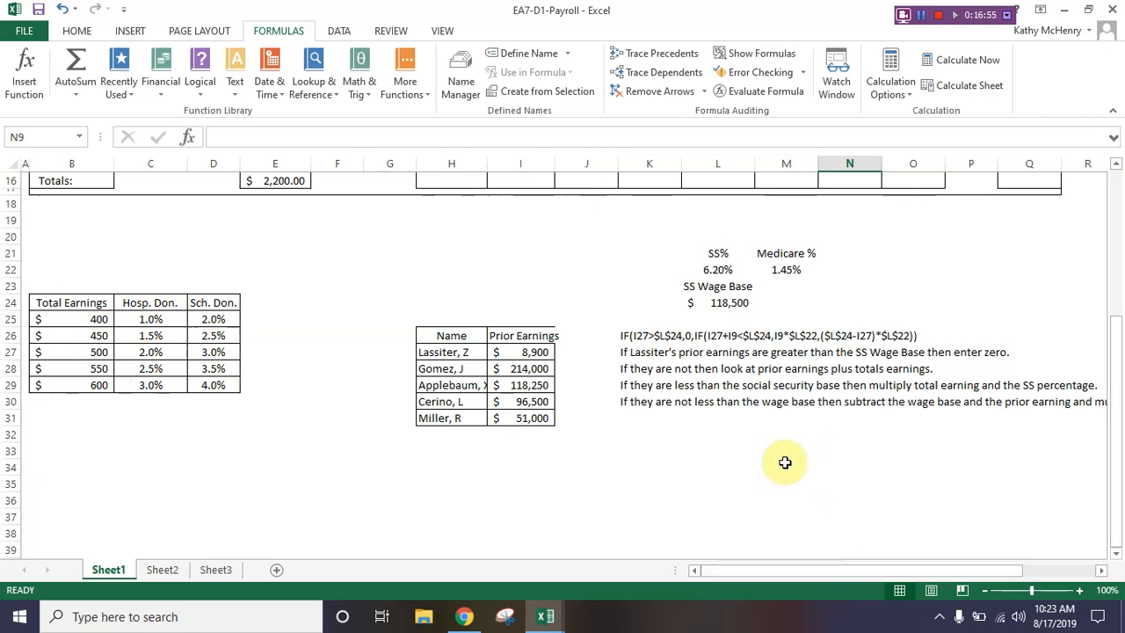
{"action": "left_click", "coordinate": [54, 319]}
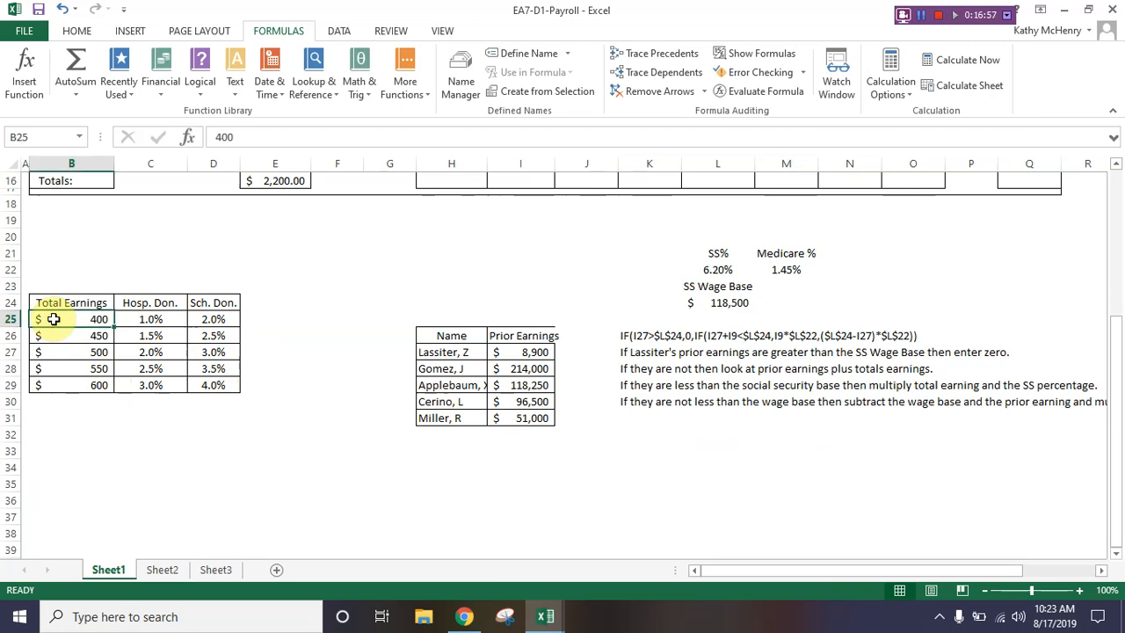
{"action": "left_click_drag", "start_coordinate": [54, 320], "coordinate": [212, 388]}
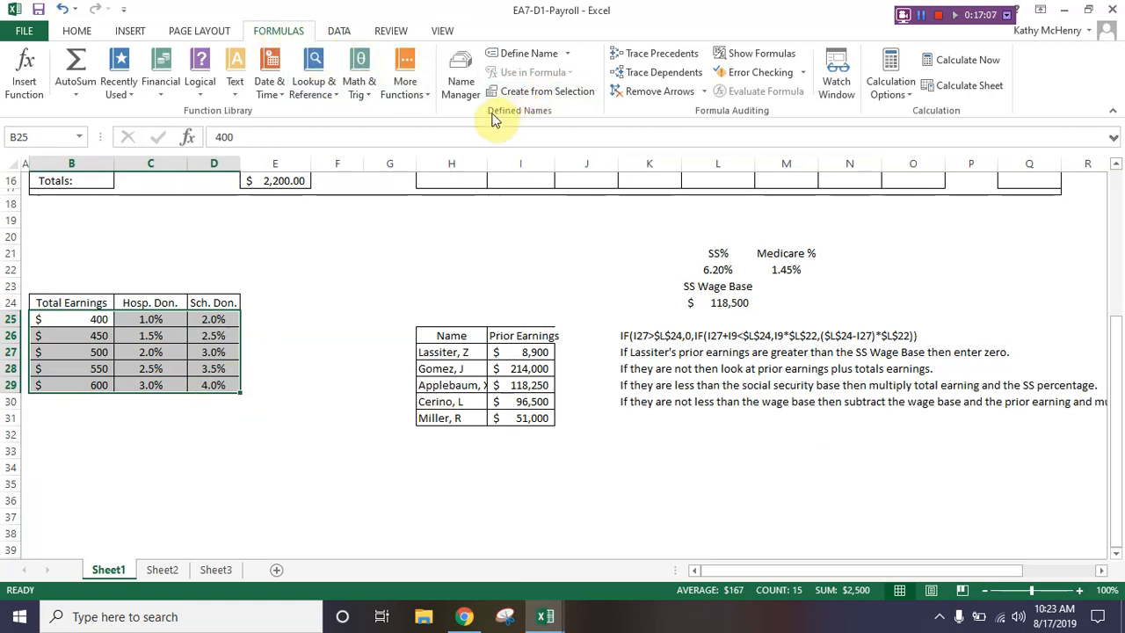
{"action": "left_click", "coordinate": [526, 54]}
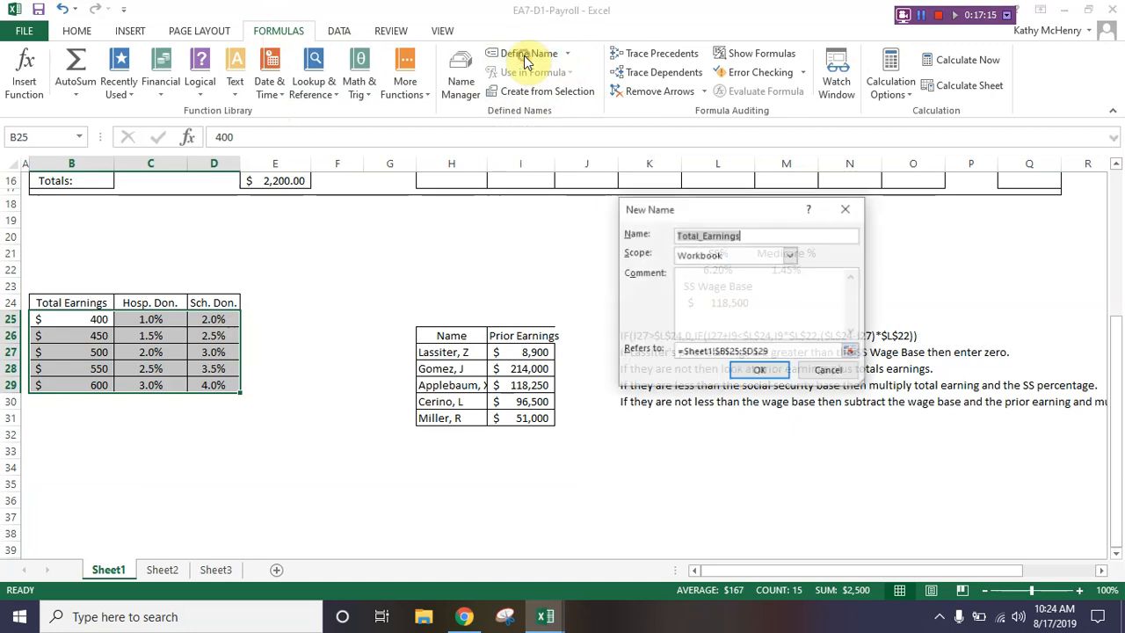
{"action": "type", "text": "Di"}
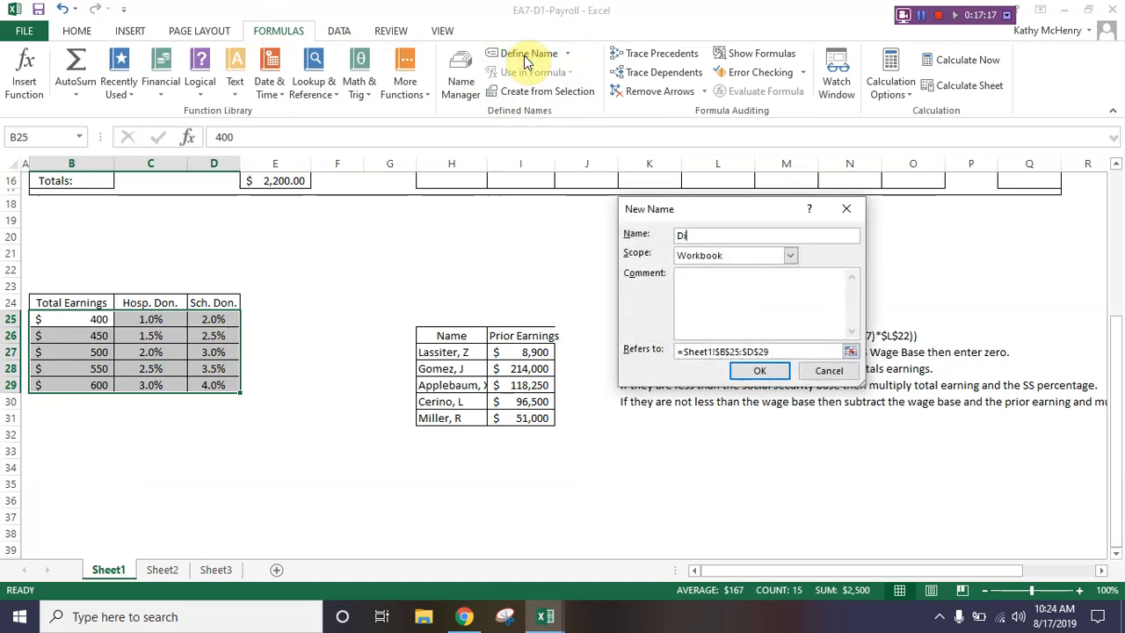
{"action": "type", "text": "nation_Percet"}
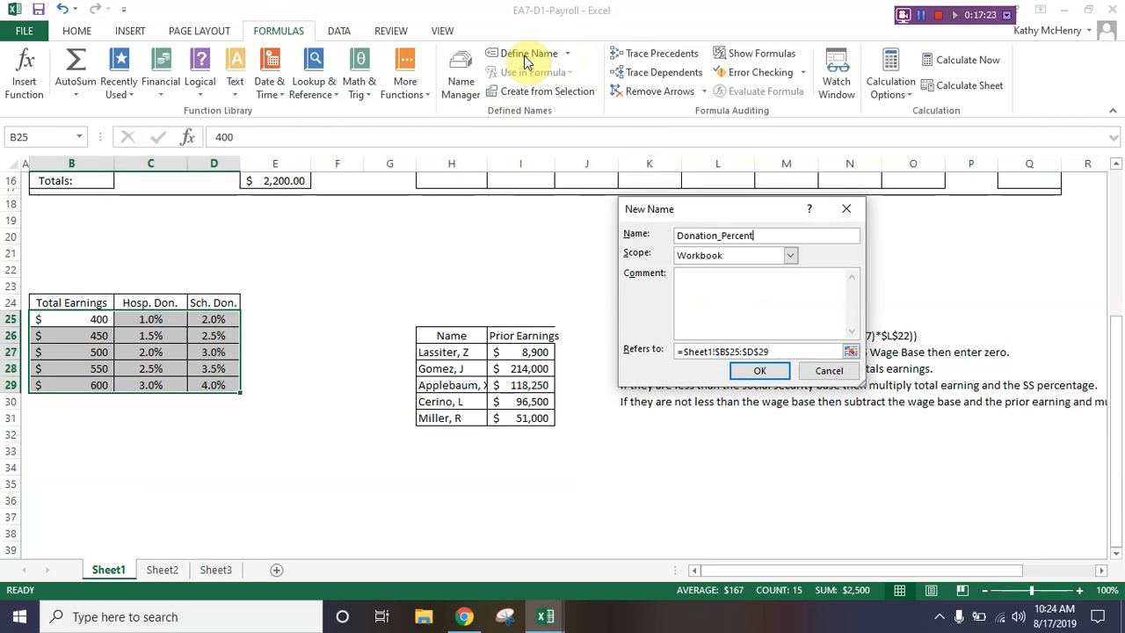
{"action": "type", "text": "ages"}
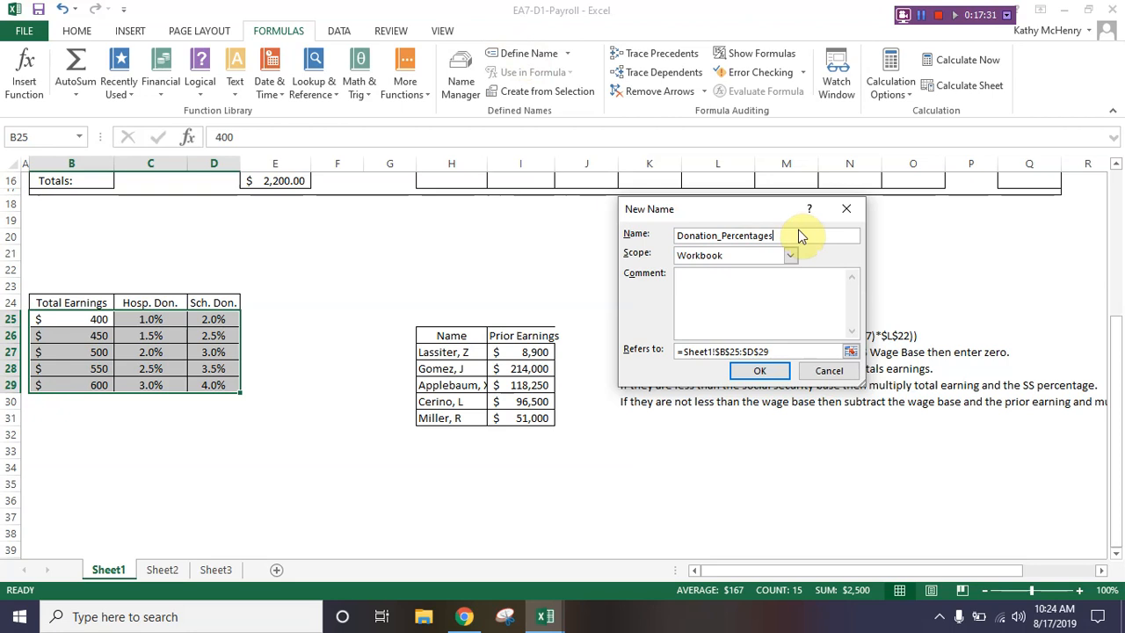
{"action": "left_click", "coordinate": [777, 370]}
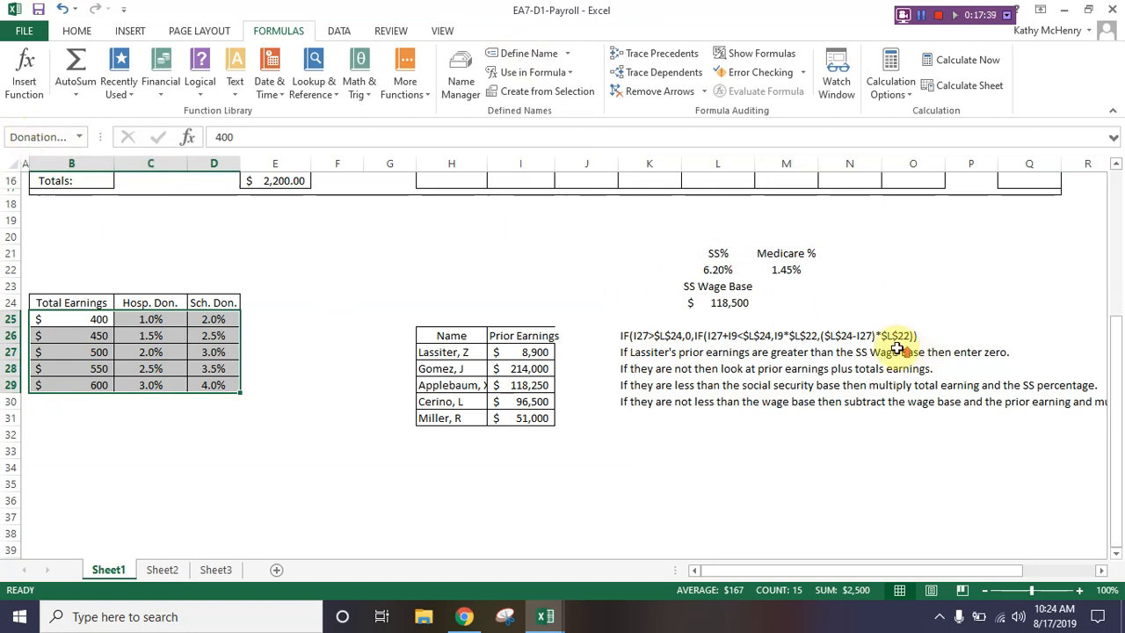
Step: Start the Hospital Donation formula in N9 as a ROUND around a VLOOKUP of I9 in the Donation_Percentages range
{"action": "scroll", "coordinate": [897, 349], "scroll_direction": "up", "scroll_amount": 4}
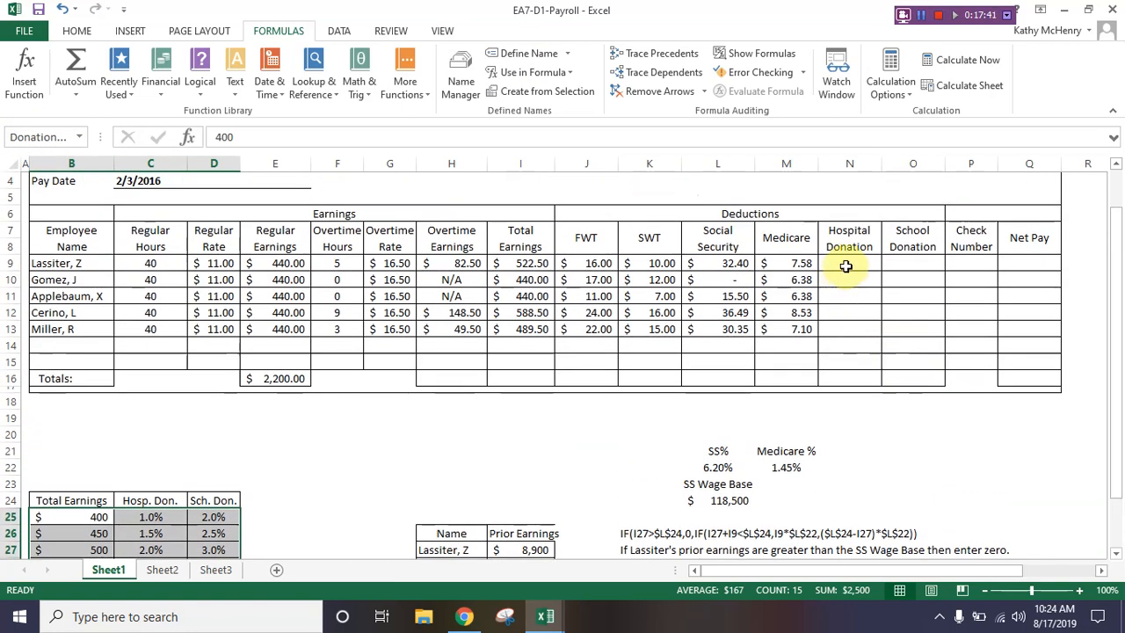
{"action": "left_click", "coordinate": [846, 267]}
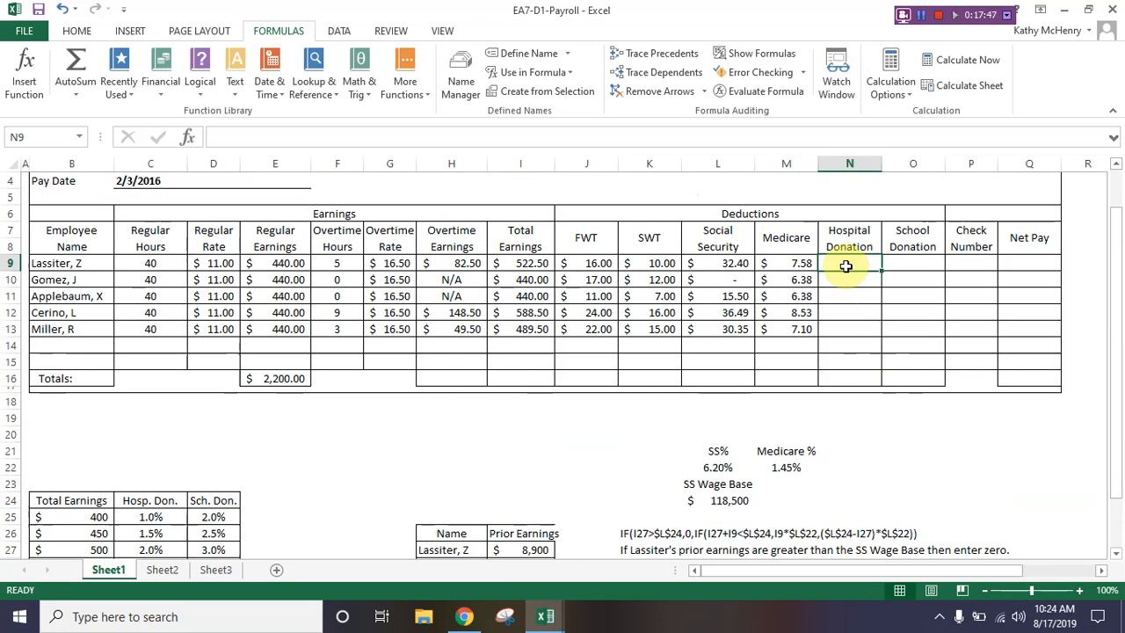
{"action": "type", "text": "=round("}
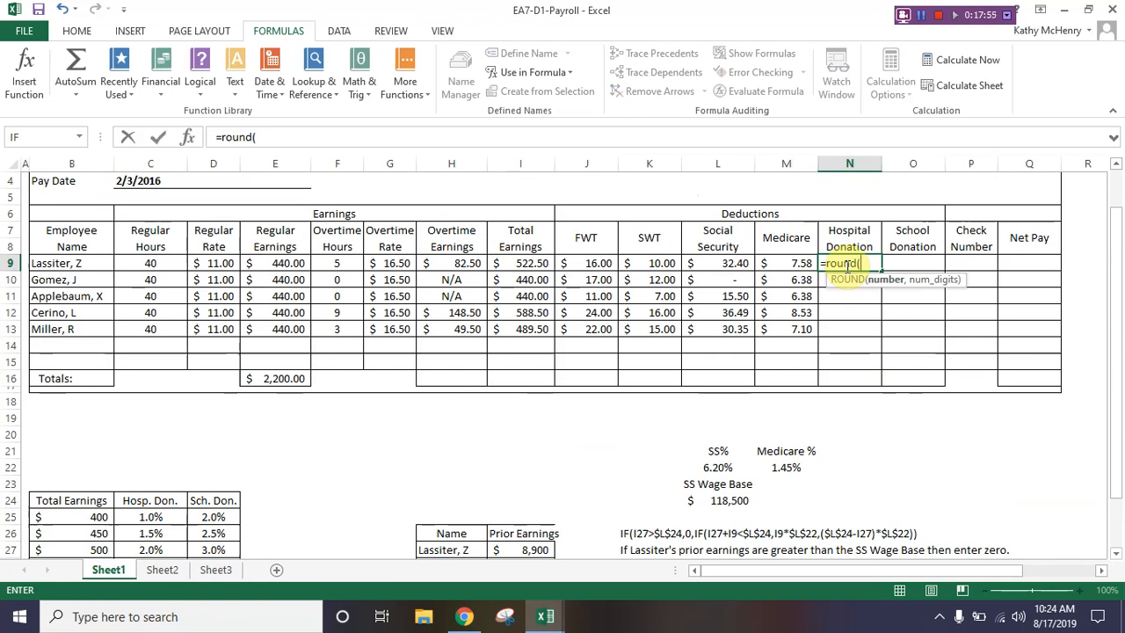
{"action": "type", "text": "vlook"}
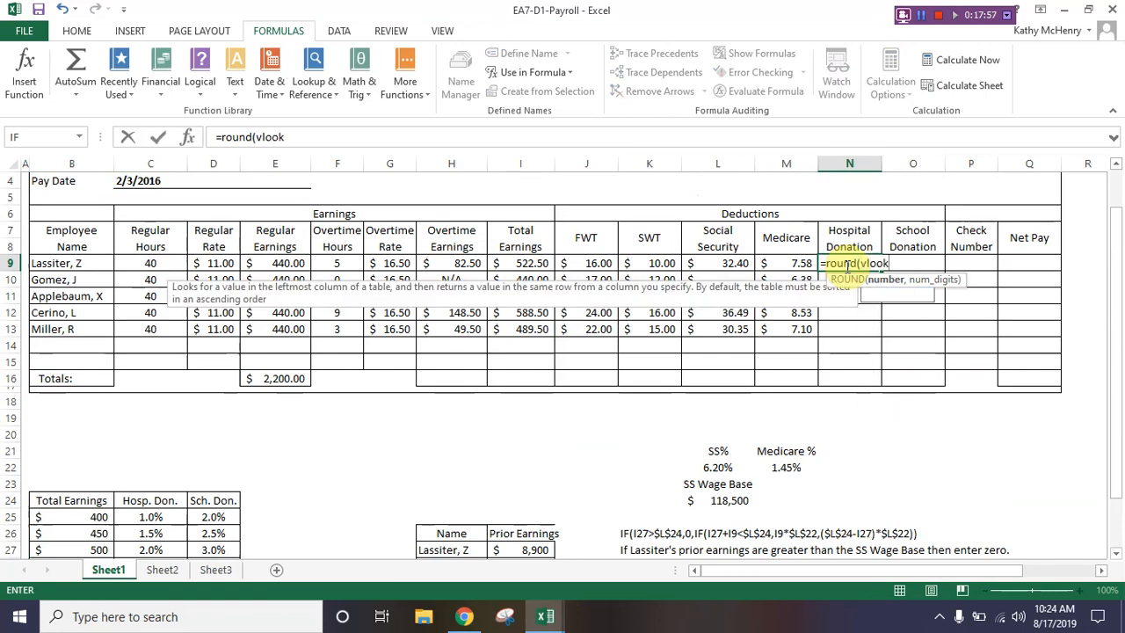
{"action": "type", "text": "up"}
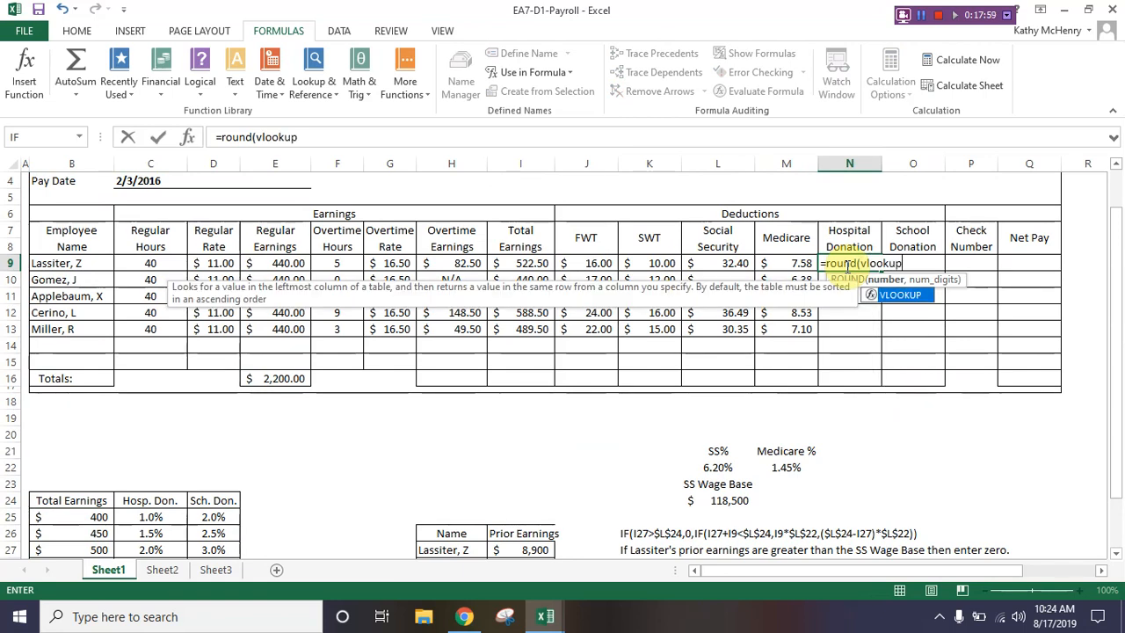
{"action": "type", "text": "("}
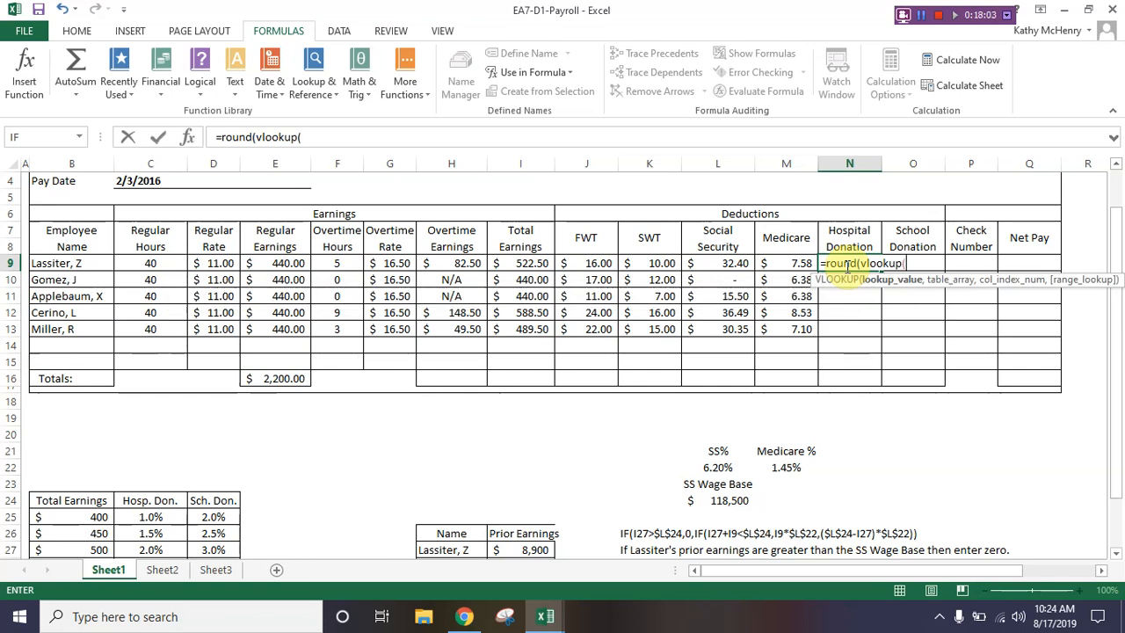
{"action": "key", "text": "Left"}
{"action": "key", "text": "Left"}
{"action": "key", "text": "Left"}
{"action": "key", "text": "Left"}
{"action": "key", "text": "Left"}
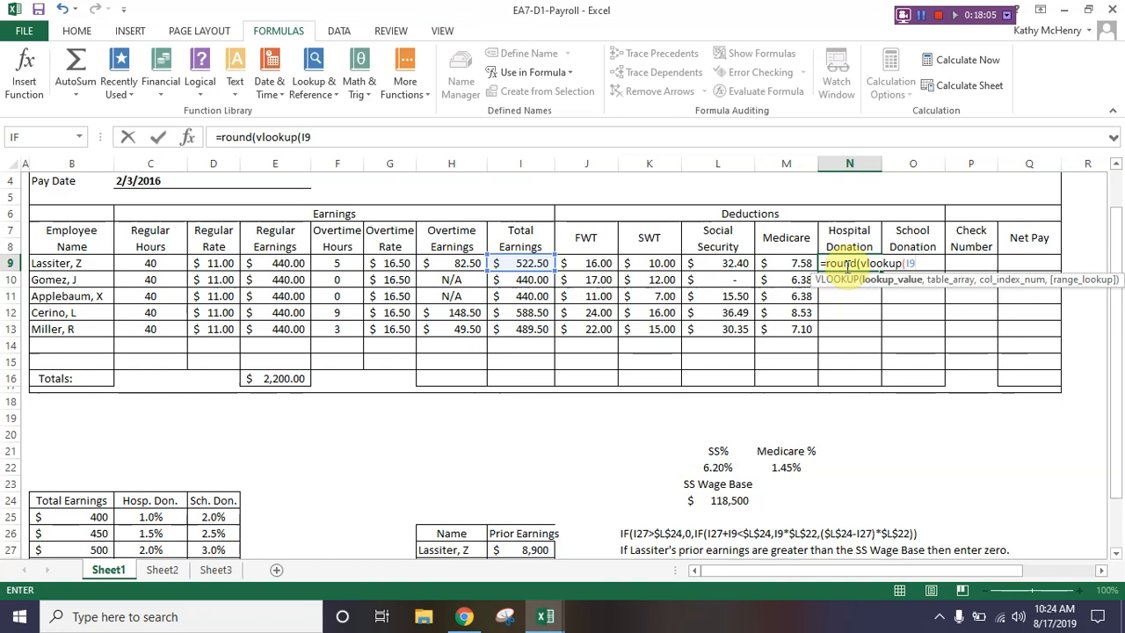
{"action": "type", "text": ","}
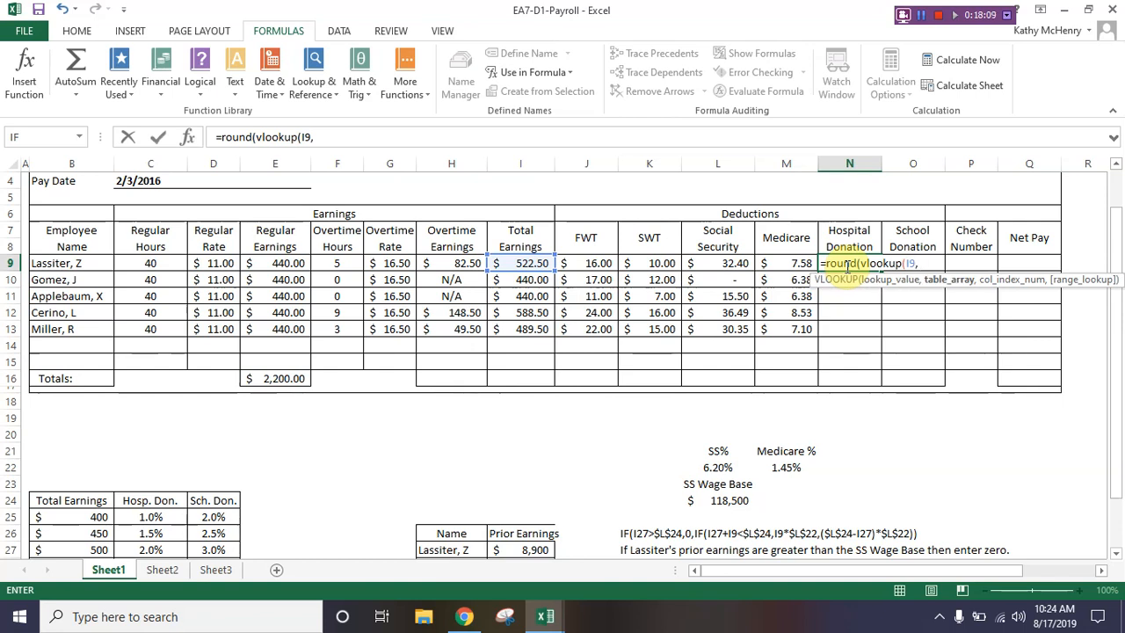
{"action": "type", "text": " do"}
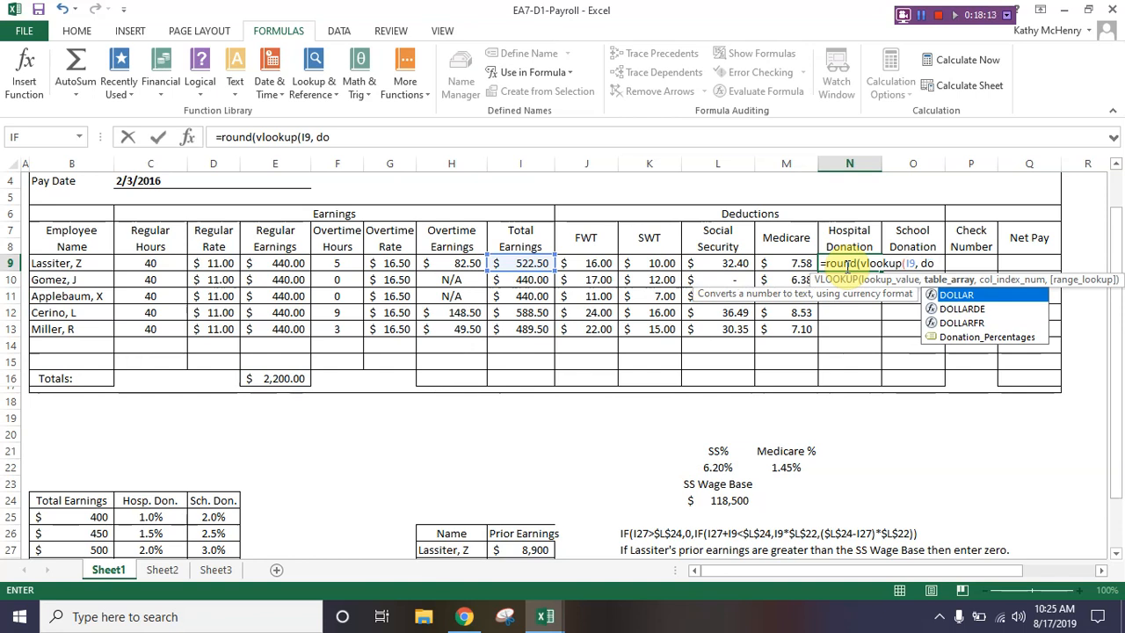
{"action": "left_click", "coordinate": [978, 343]}
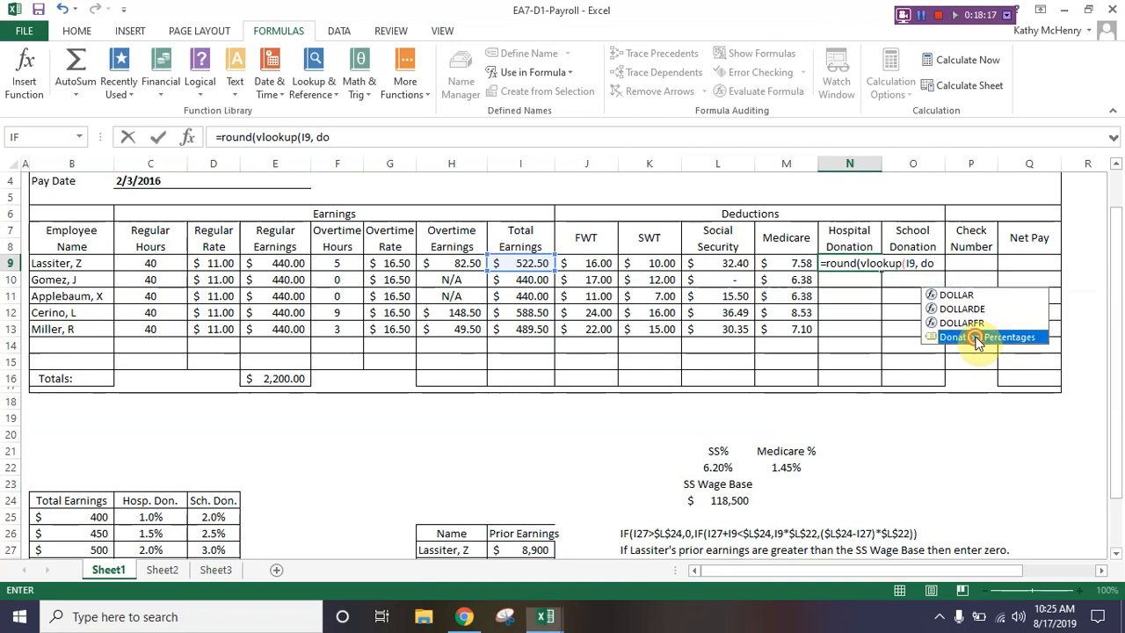
{"action": "left_click", "coordinate": [977, 341]}
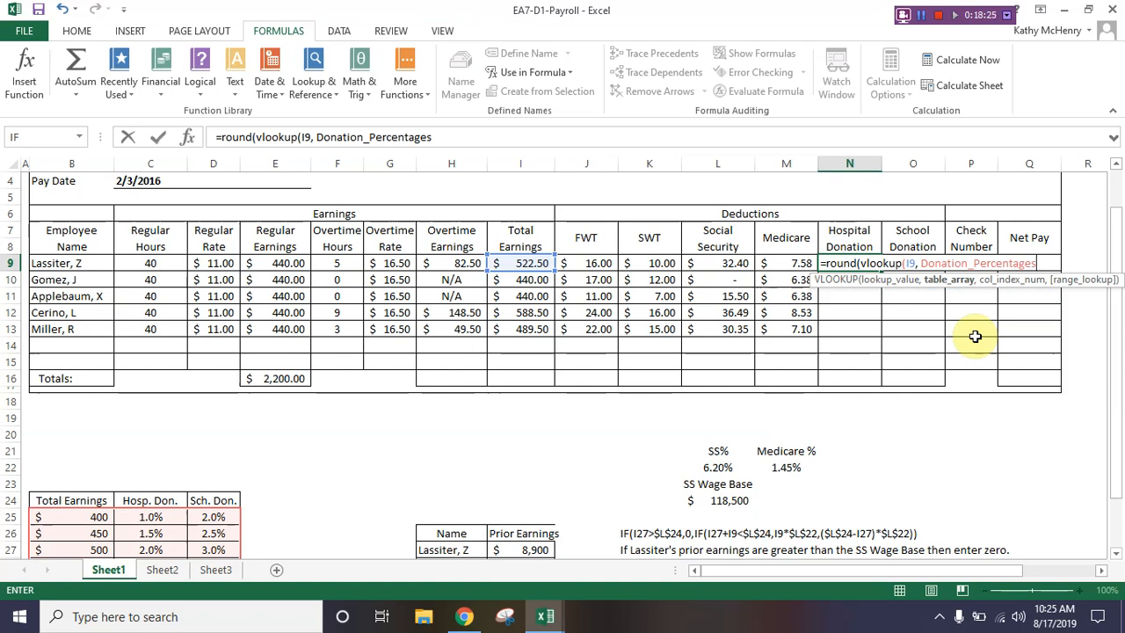
Step: Complete the N9 formula with column index 2, multiply the lookup by I9, and round to 2 decimals
{"action": "type", "text": ","}
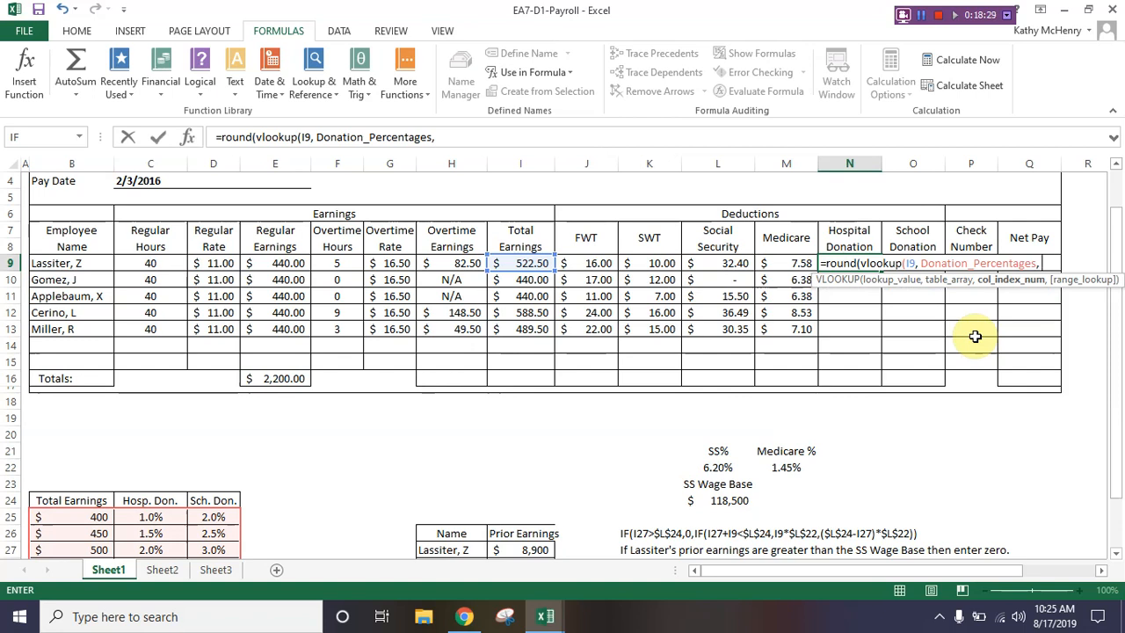
{"action": "type", "text": " 2"}
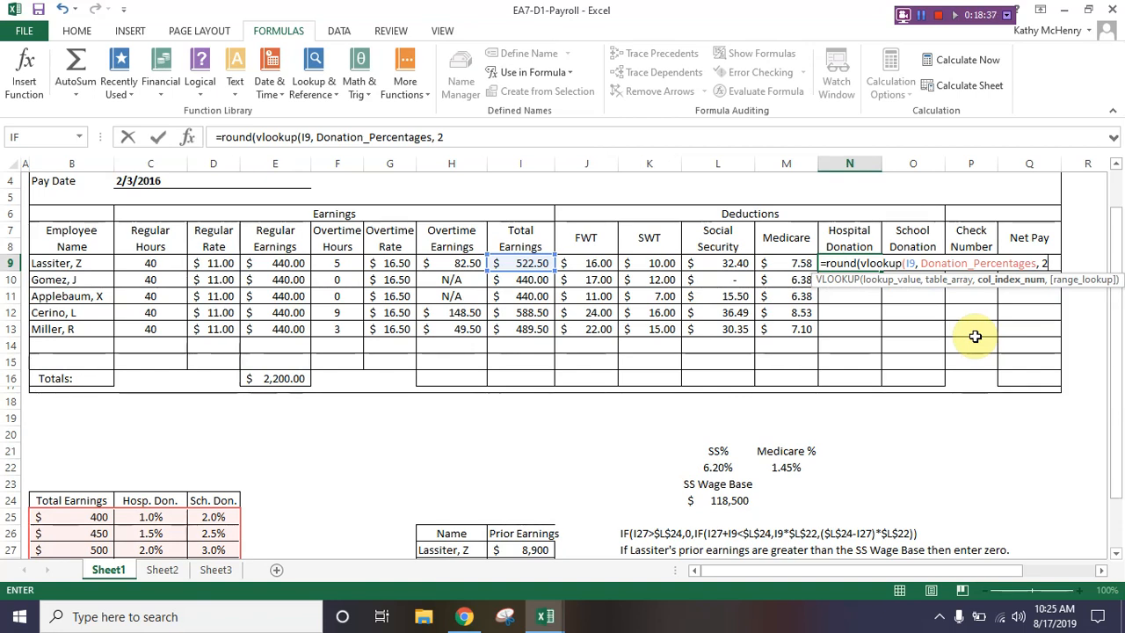
{"action": "type", "text": ")*"}
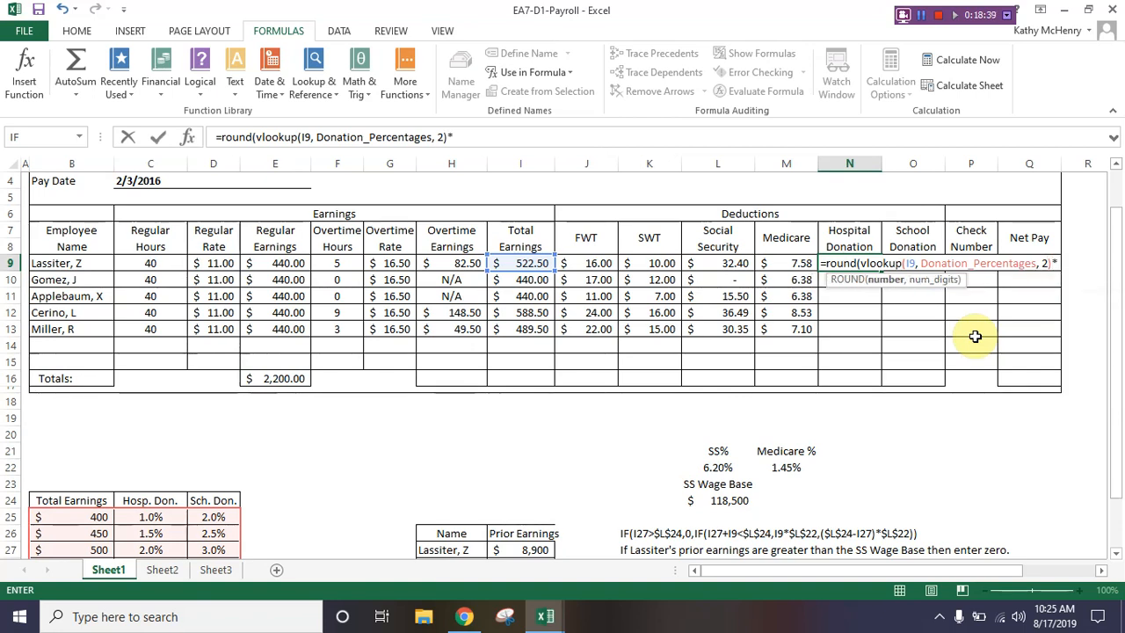
{"action": "type", "text": "I9"}
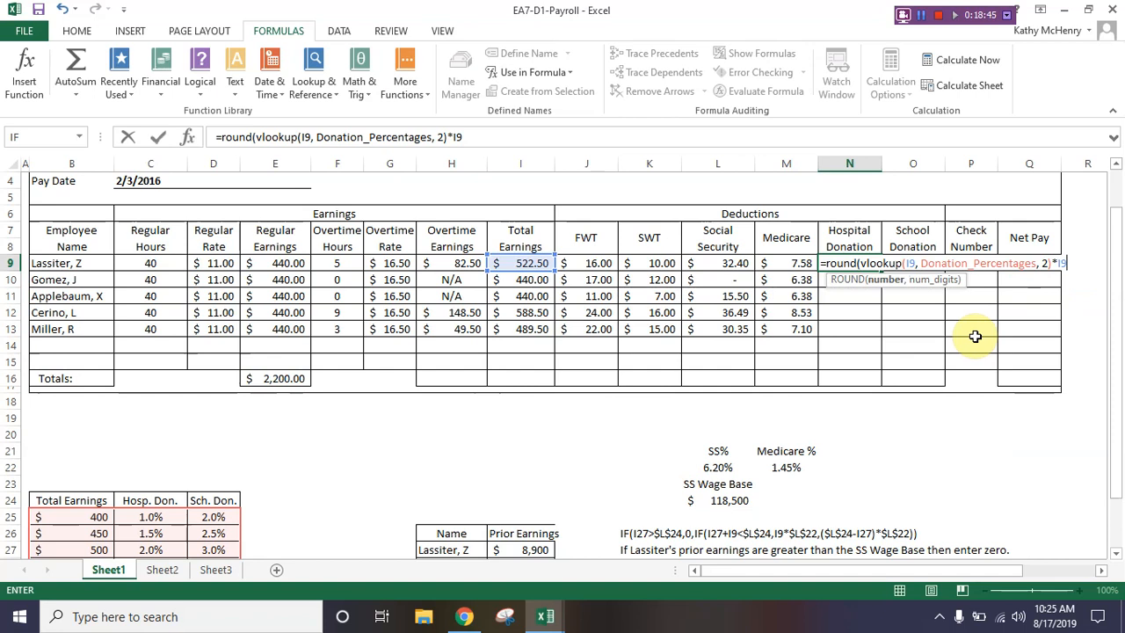
{"action": "type", "text": ", 2"}
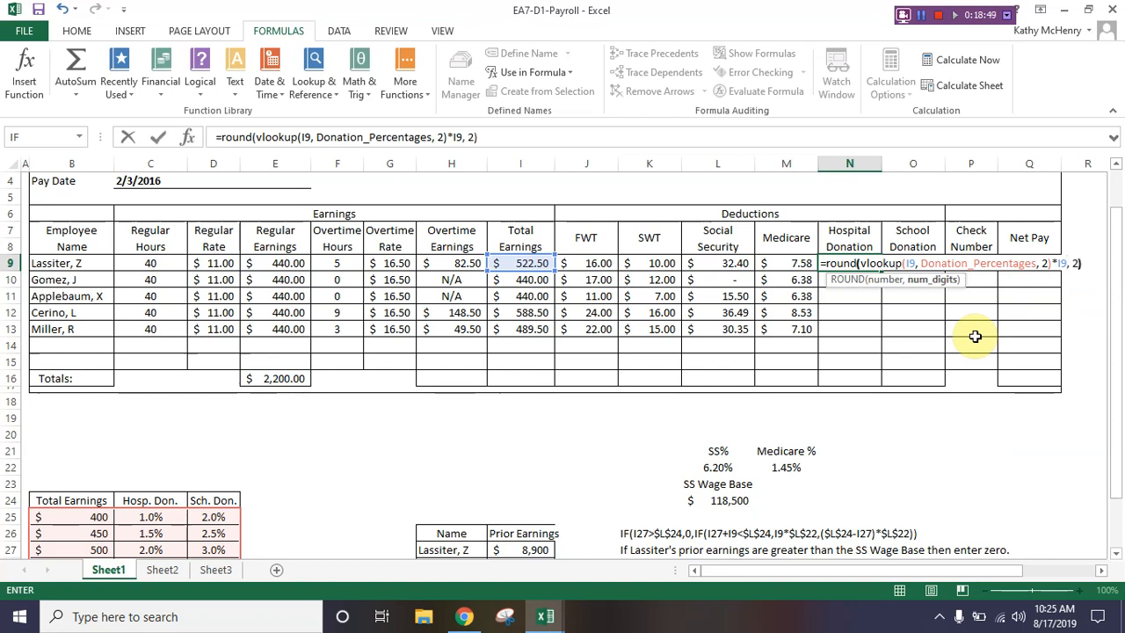
{"action": "type", "text": ")"}
{"action": "key", "text": "Return"}
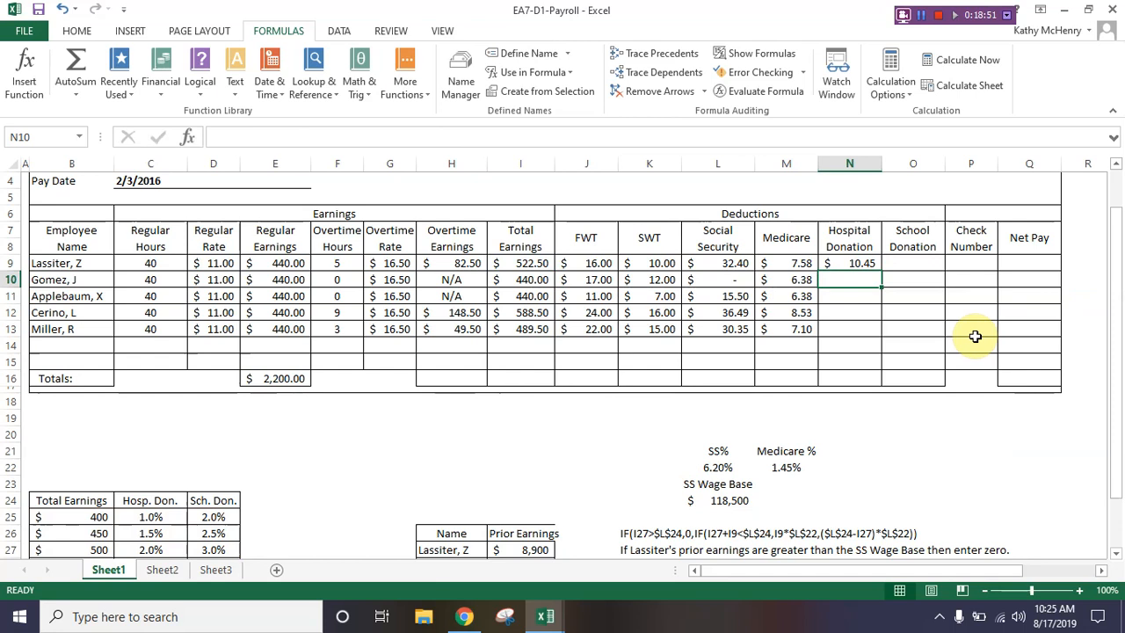
{"action": "key", "text": "Up"}
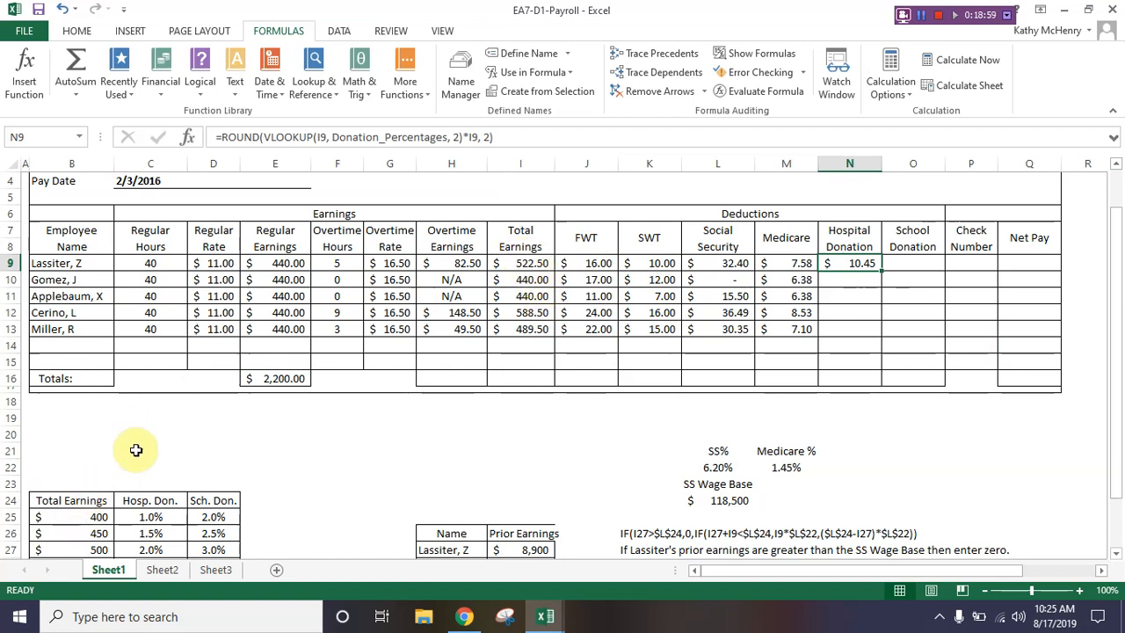
Step: Make both I9 references in the N9 Hospital Donation formula column-absolute as $I9, in the lookup value and the multiplier
{"action": "scroll", "coordinate": [88, 497], "scroll_direction": "down", "scroll_amount": 1}
{"action": "left_click", "coordinate": [91, 500]}
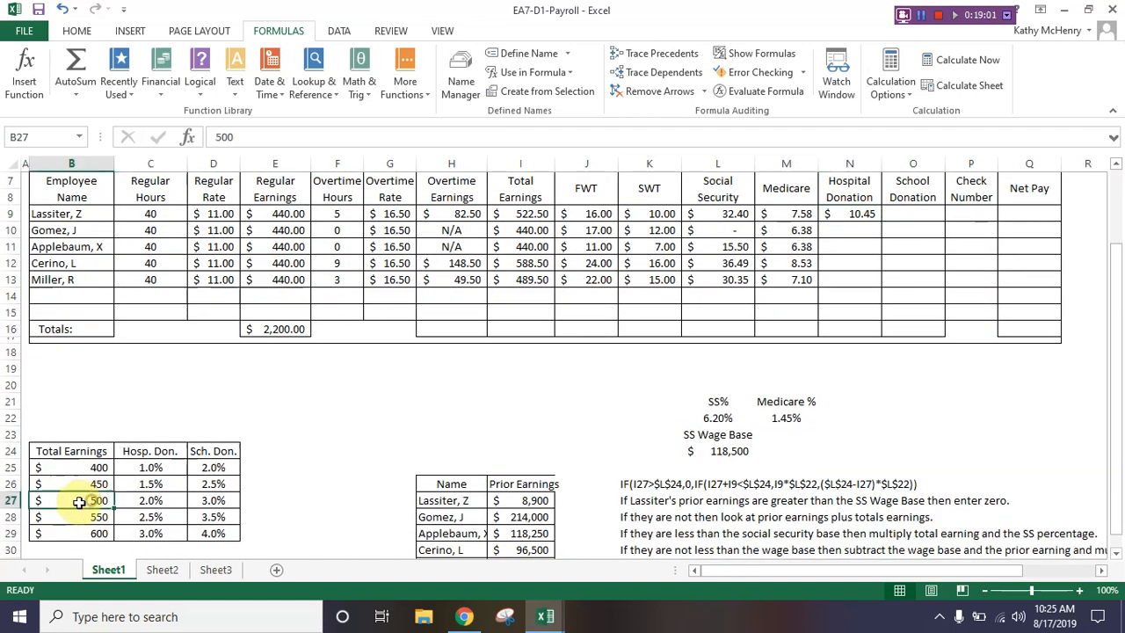
{"action": "left_click", "coordinate": [142, 501]}
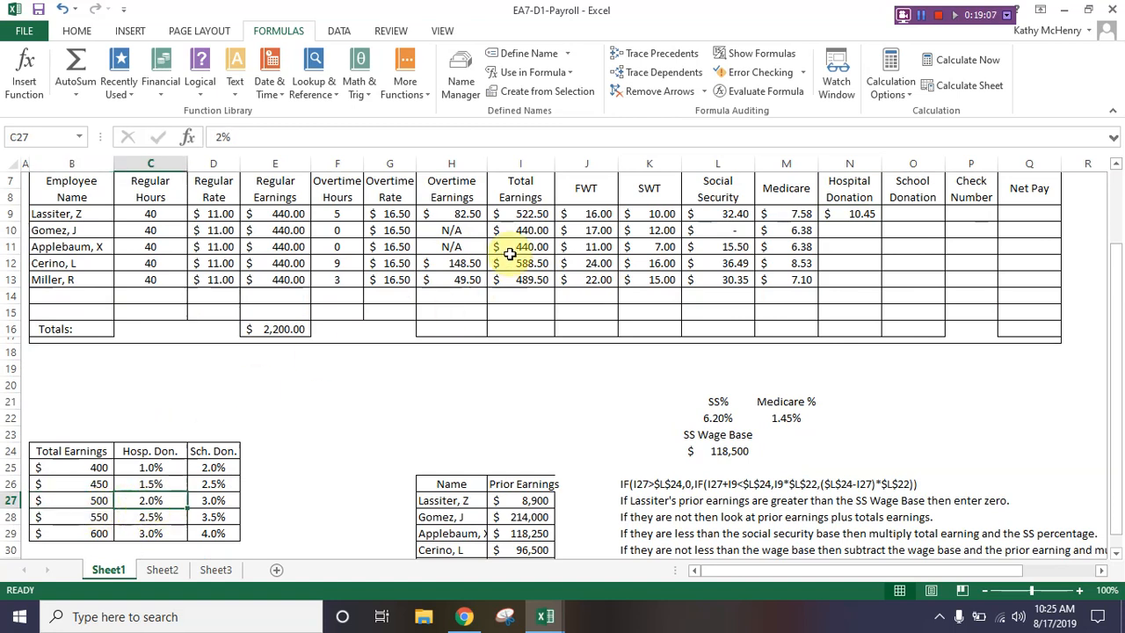
{"action": "left_click", "coordinate": [865, 216]}
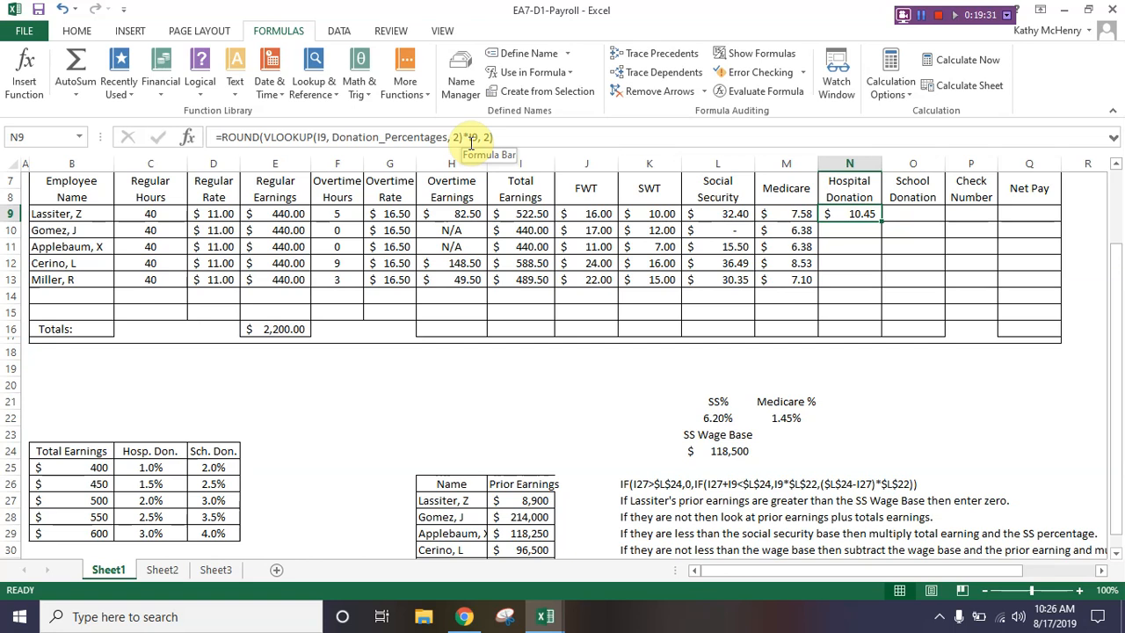
{"action": "left_click", "coordinate": [318, 138]}
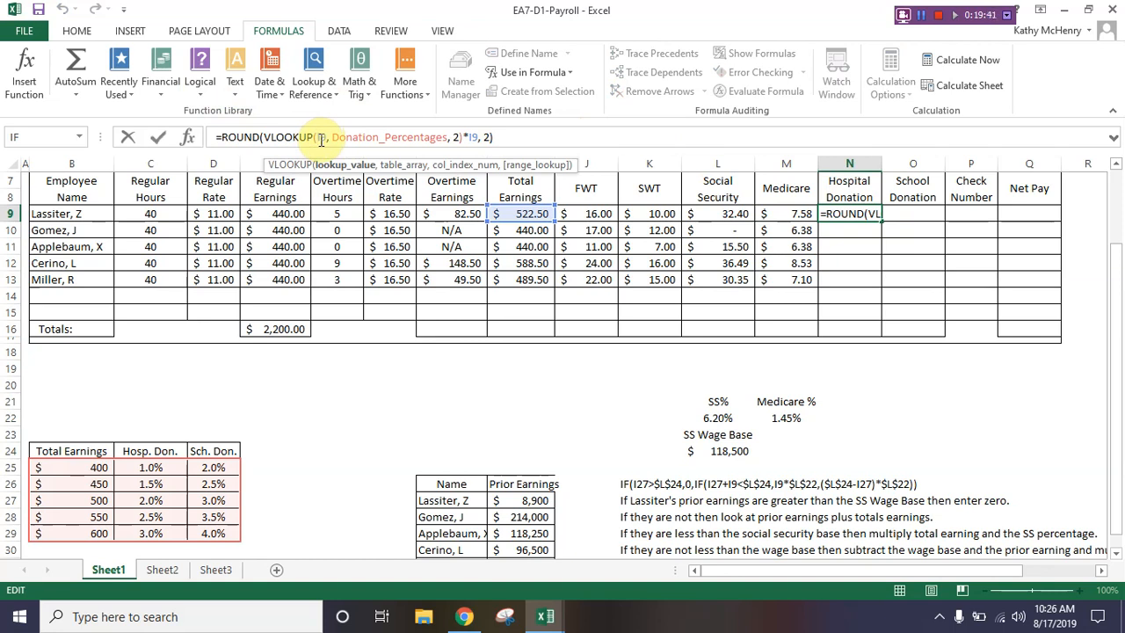
{"action": "left_click", "coordinate": [321, 140]}
{"action": "type", "text": "$"}
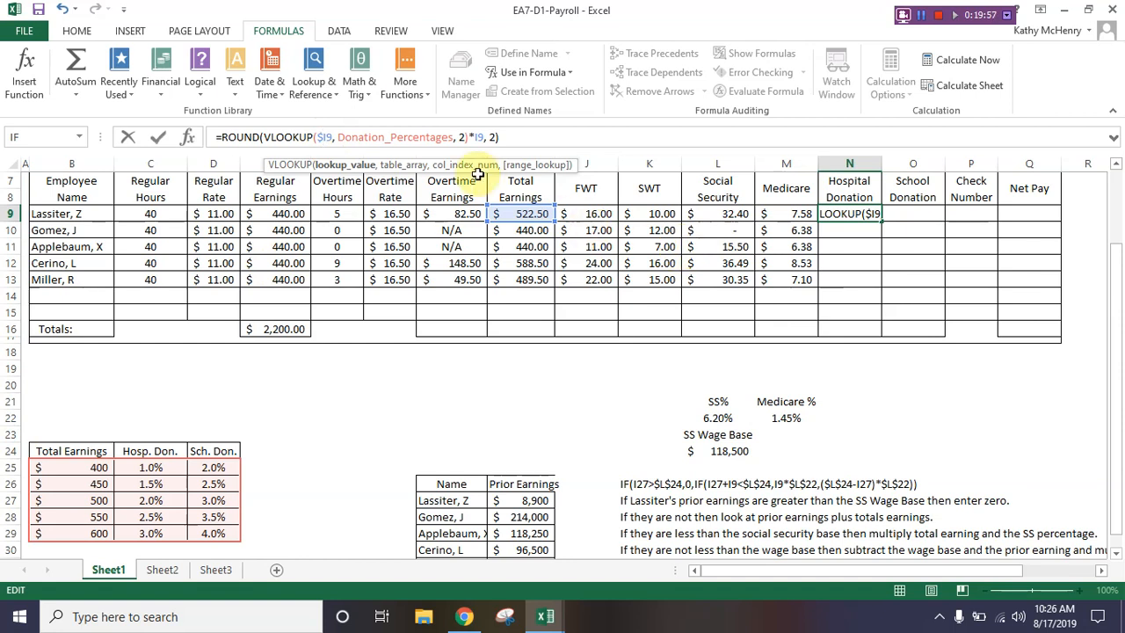
{"action": "left_click", "coordinate": [471, 137]}
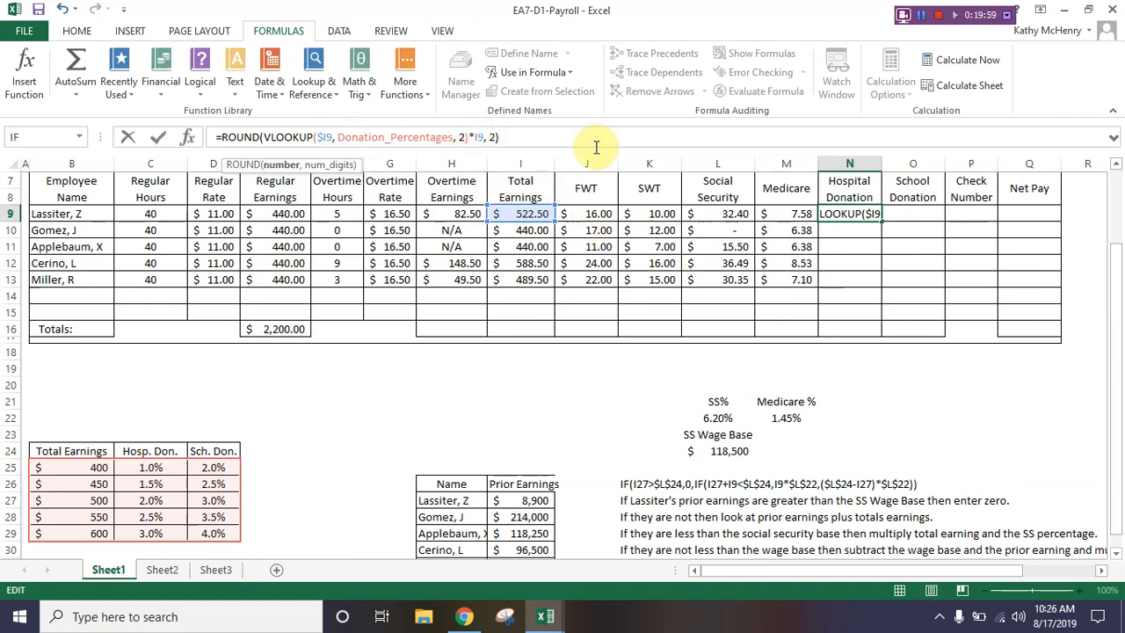
{"action": "key", "text": "Right"}
{"action": "key", "text": "Delete"}
{"action": "type", "text": "$"}
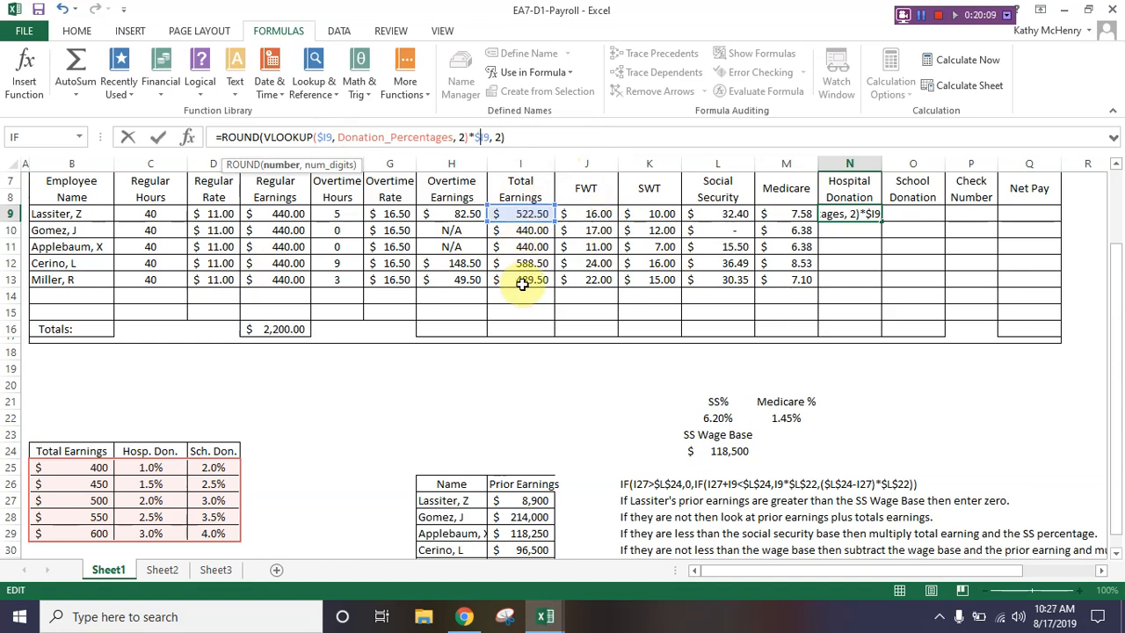
{"action": "key", "text": "Return"}
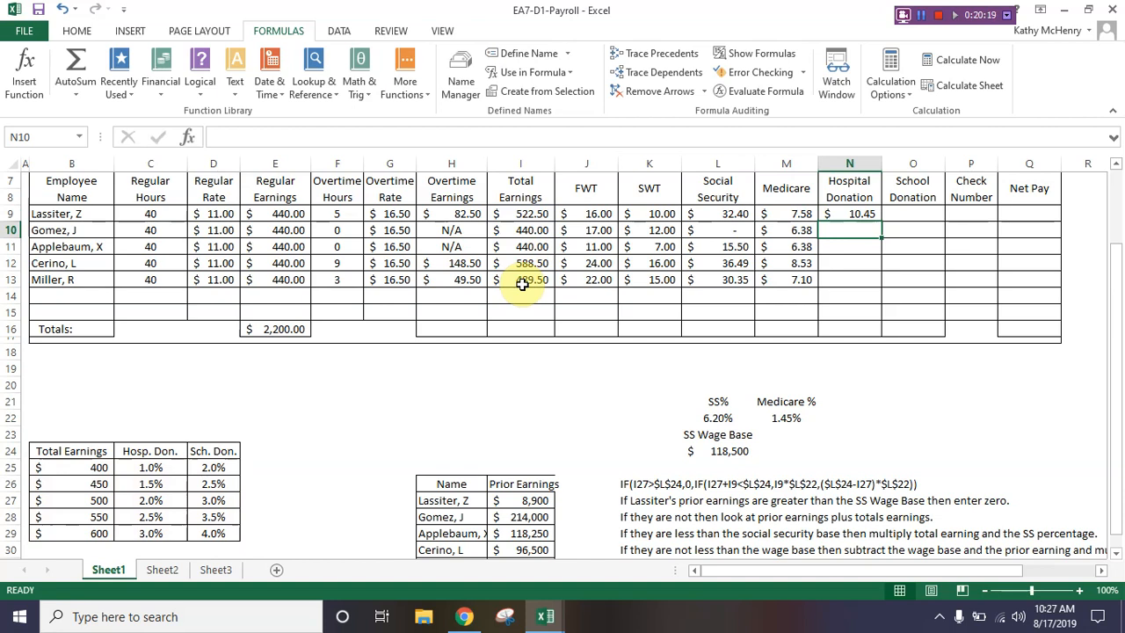
Step: Copy the Hospital Donation formula from N9 into the School Donation cell O9
{"action": "left_click", "coordinate": [851, 213]}
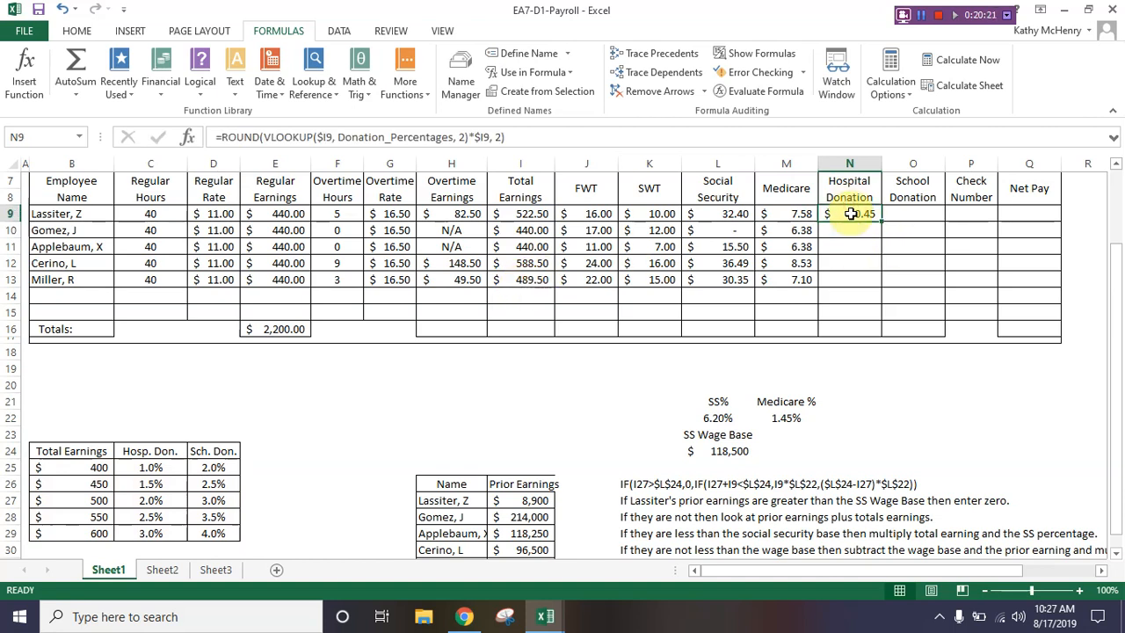
{"action": "right_click", "coordinate": [851, 214]}
{"action": "left_click", "coordinate": [879, 241]}
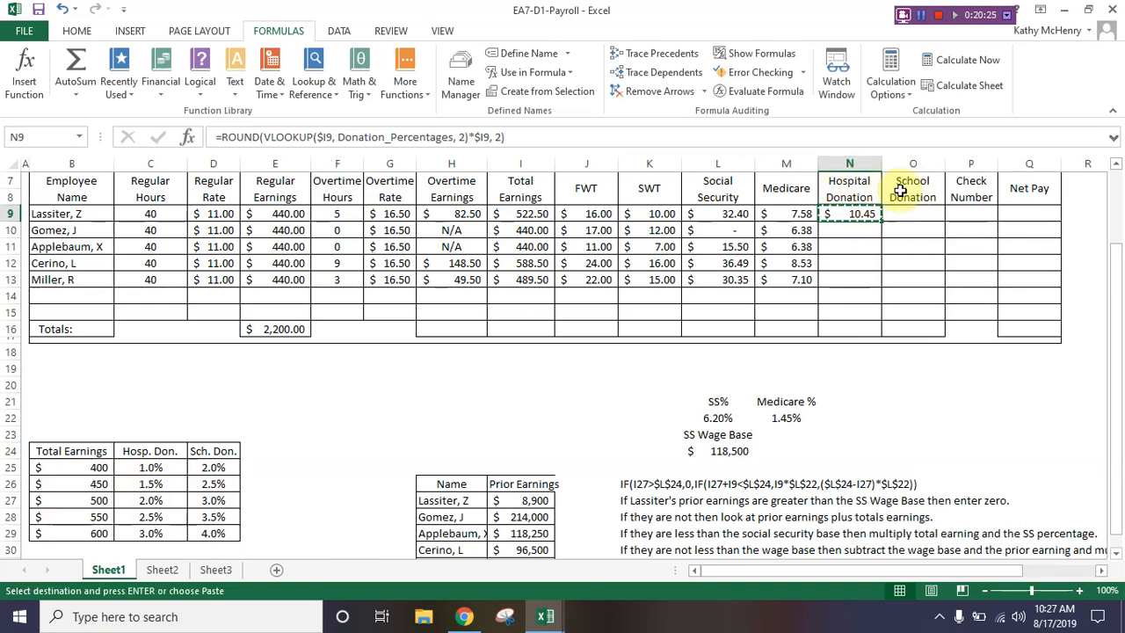
{"action": "right_click", "coordinate": [911, 218]}
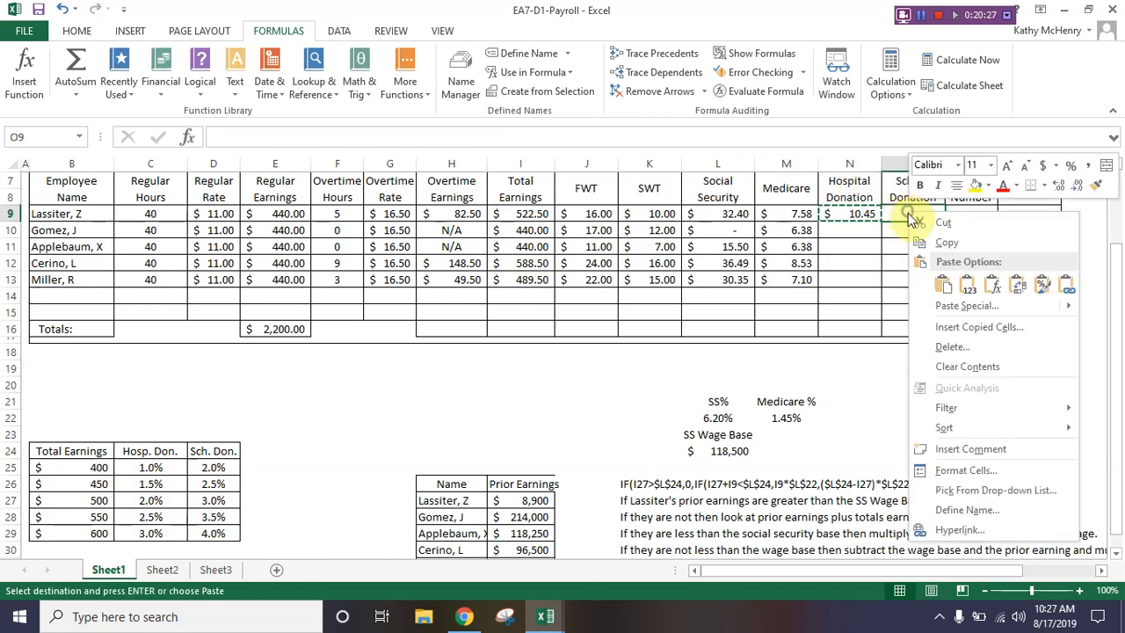
{"action": "left_click", "coordinate": [942, 284]}
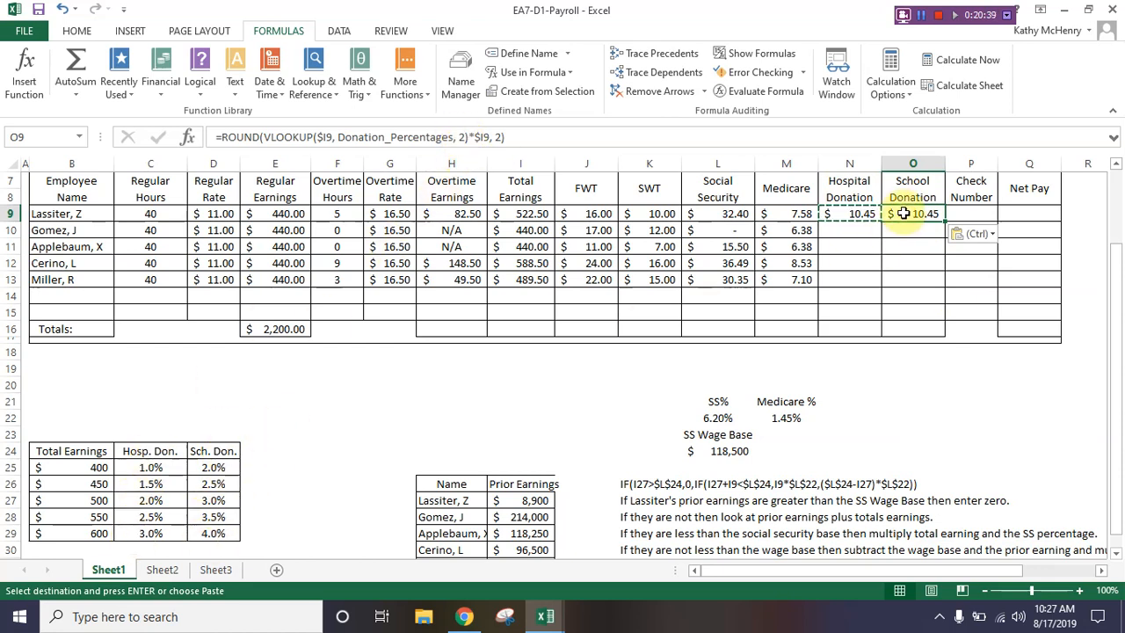
Step: Change the VLOOKUP column index in the O9 School Donation formula to 3
{"action": "left_click", "coordinate": [464, 136]}
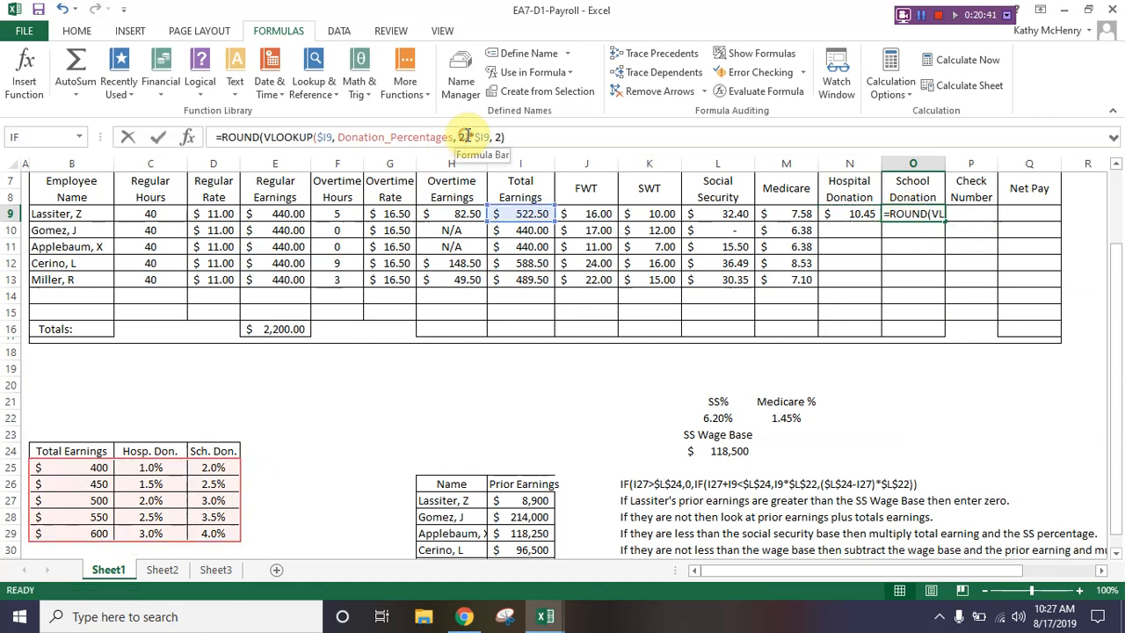
{"action": "double_click", "coordinate": [461, 136]}
{"action": "type", "text": "3"}
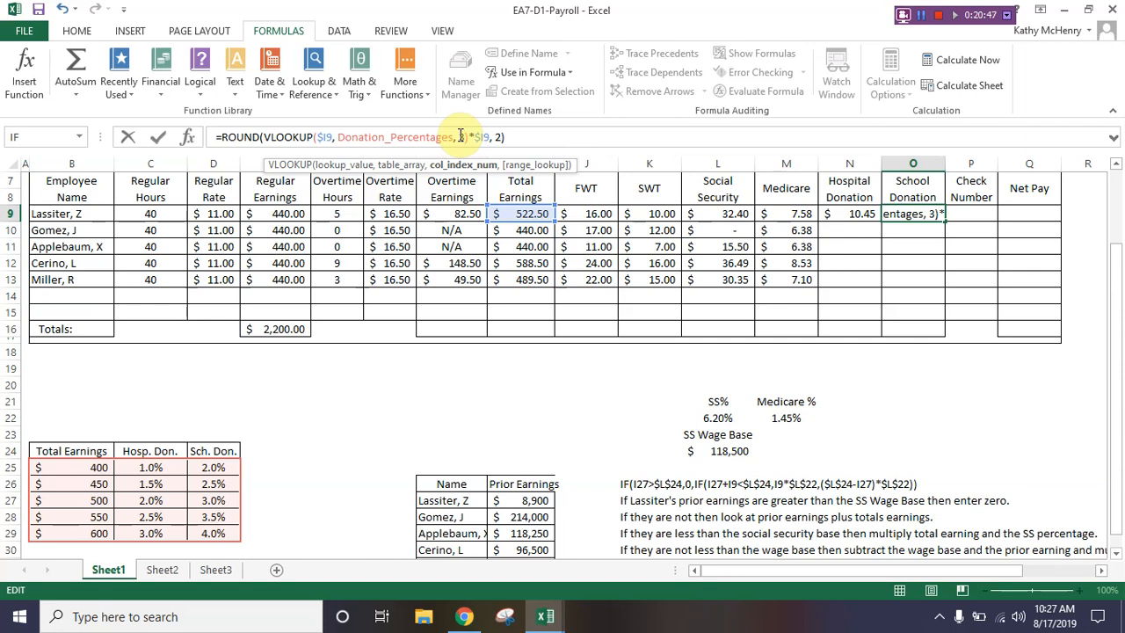
{"action": "key", "text": "Return"}
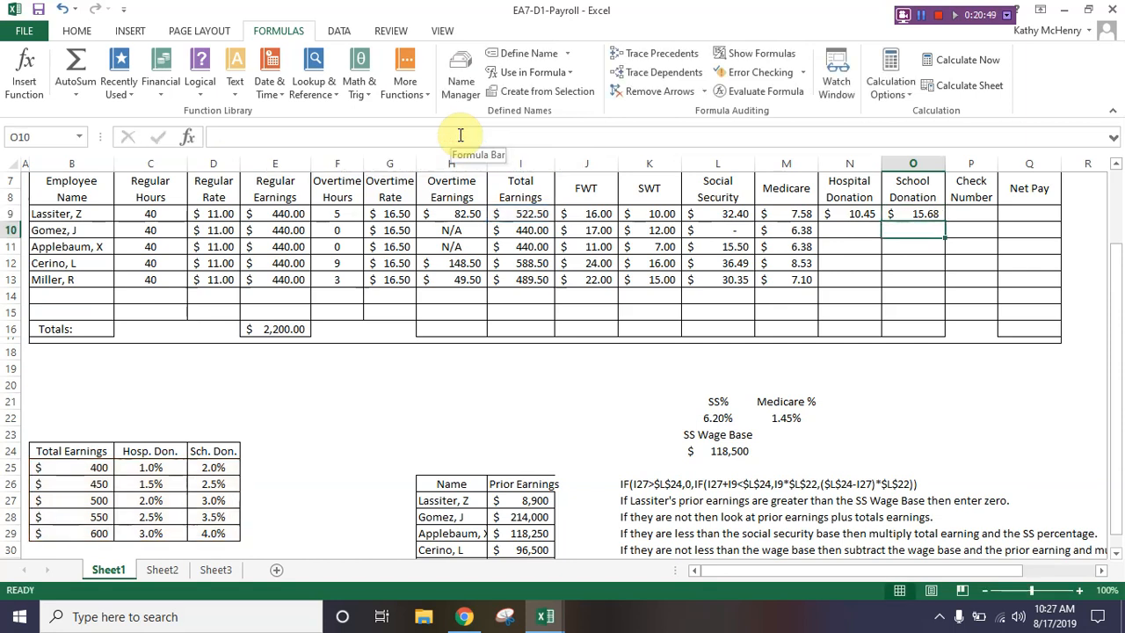
Step: Fill the Hospital and School Donation formulas from N9:O9 down through row 13
{"action": "left_click_drag", "start_coordinate": [867, 215], "coordinate": [923, 214]}
{"action": "left_click", "coordinate": [931, 280]}
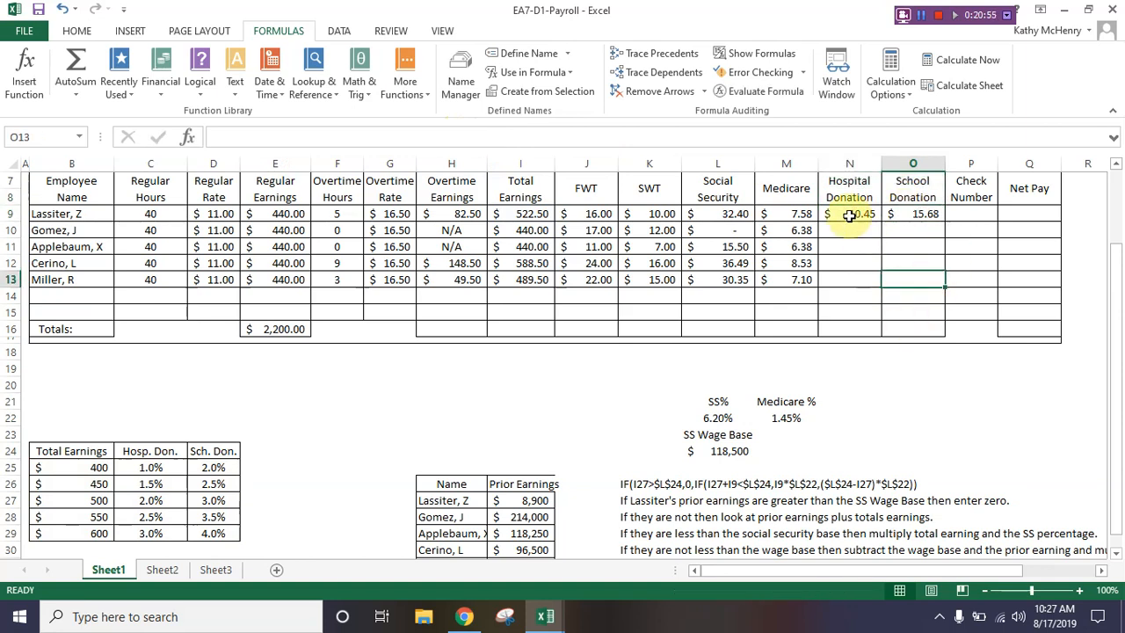
{"action": "left_click_drag", "start_coordinate": [849, 215], "coordinate": [897, 213]}
{"action": "double_click", "coordinate": [944, 220]}
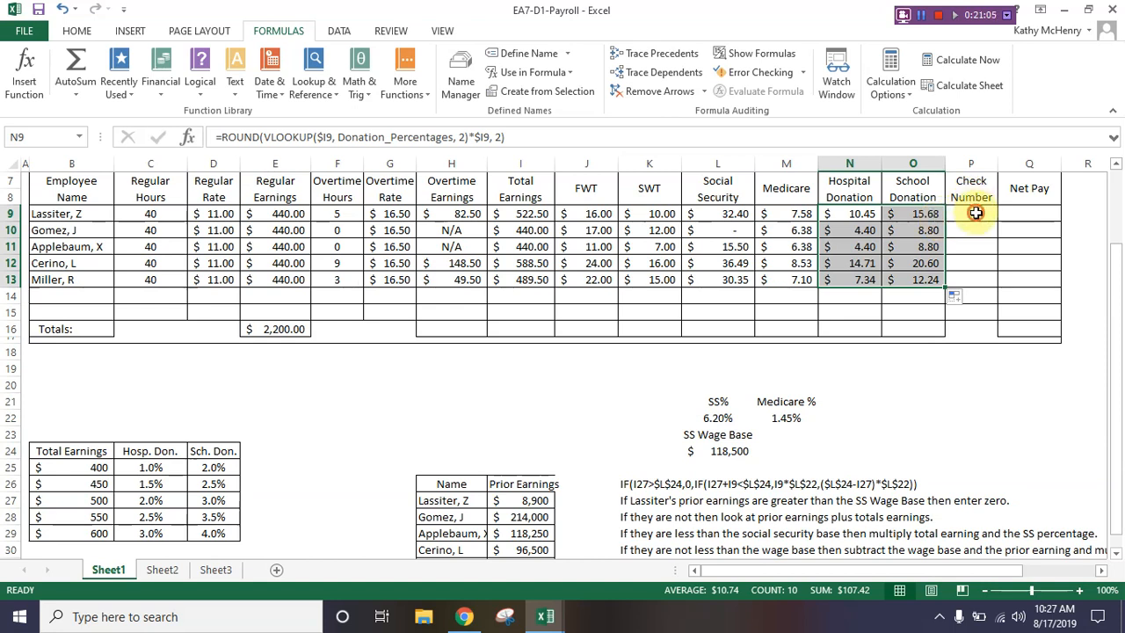
Step: Enter check numbers 507 in P9 and 508 in P10
{"action": "left_click", "coordinate": [976, 213]}
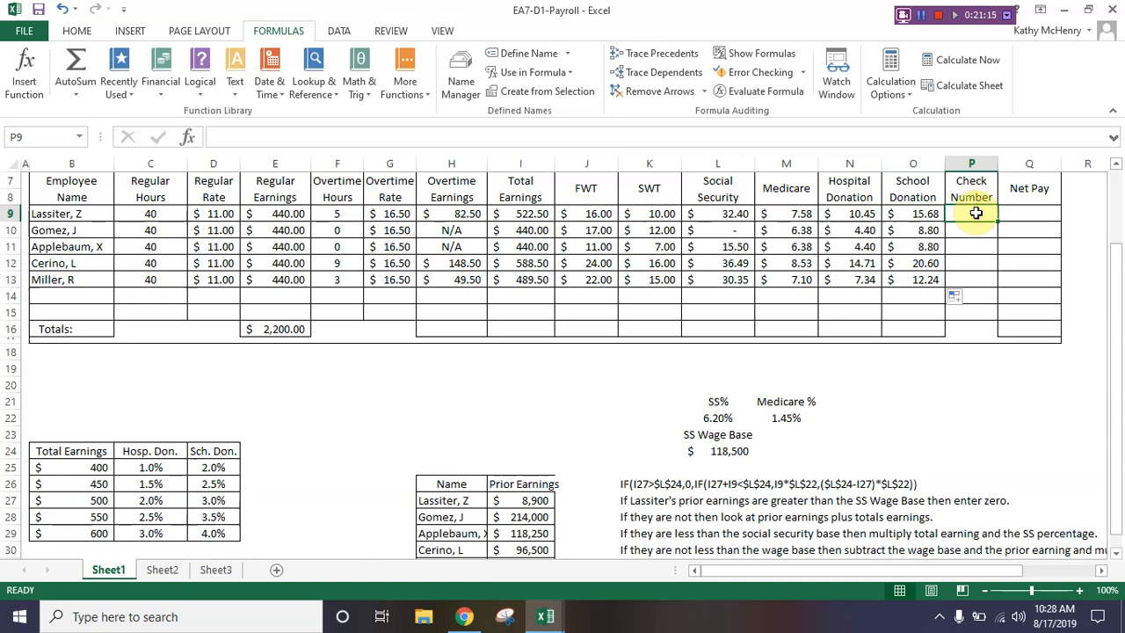
{"action": "type", "text": "501"}
{"action": "key", "text": "Return"}
{"action": "type", "text": "50"}
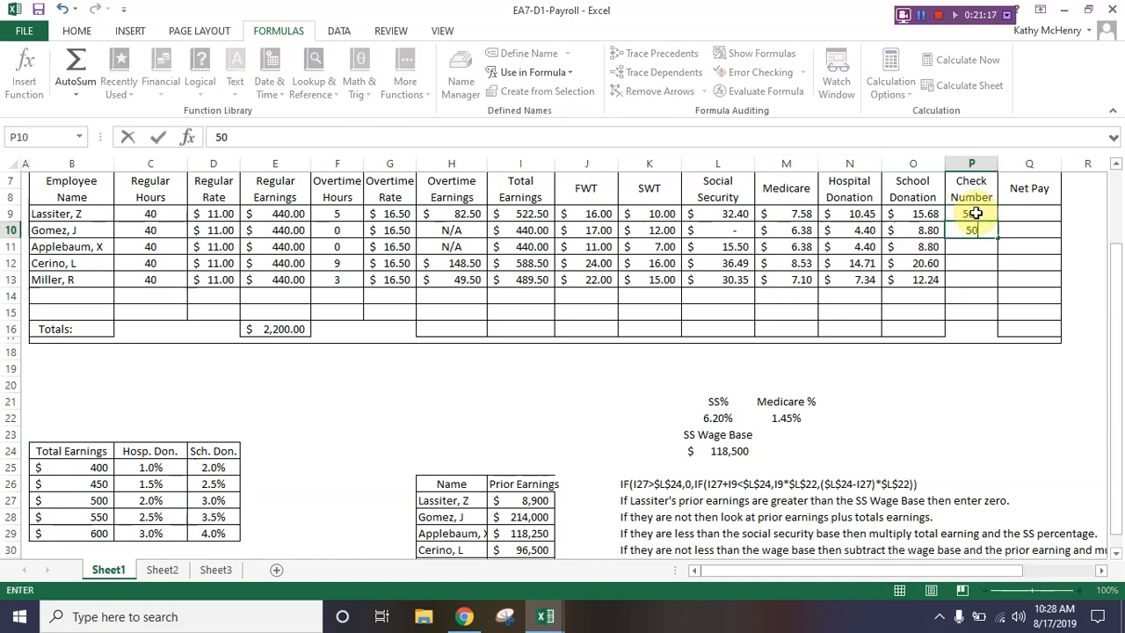
{"action": "type", "text": "8"}
{"action": "key", "text": "Return"}
Step: Enter check number 509 in P11, removing the extra digits from the entry
{"action": "type", "text": "509"}
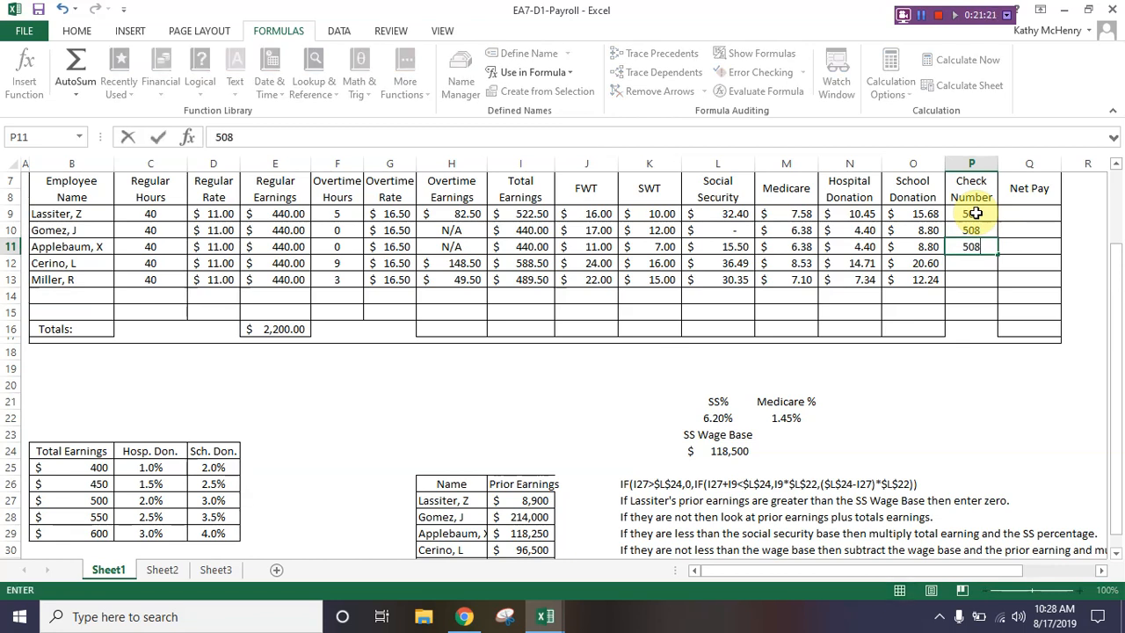
{"action": "type", "text": "510"}
{"action": "key", "text": "Home"}
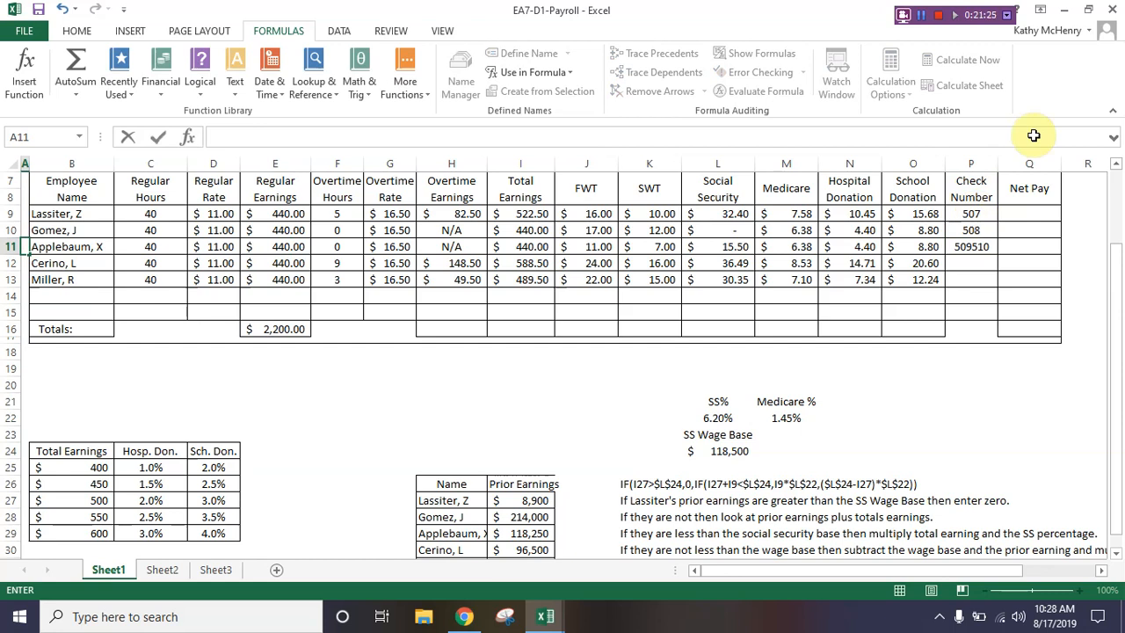
{"action": "left_click", "coordinate": [971, 247]}
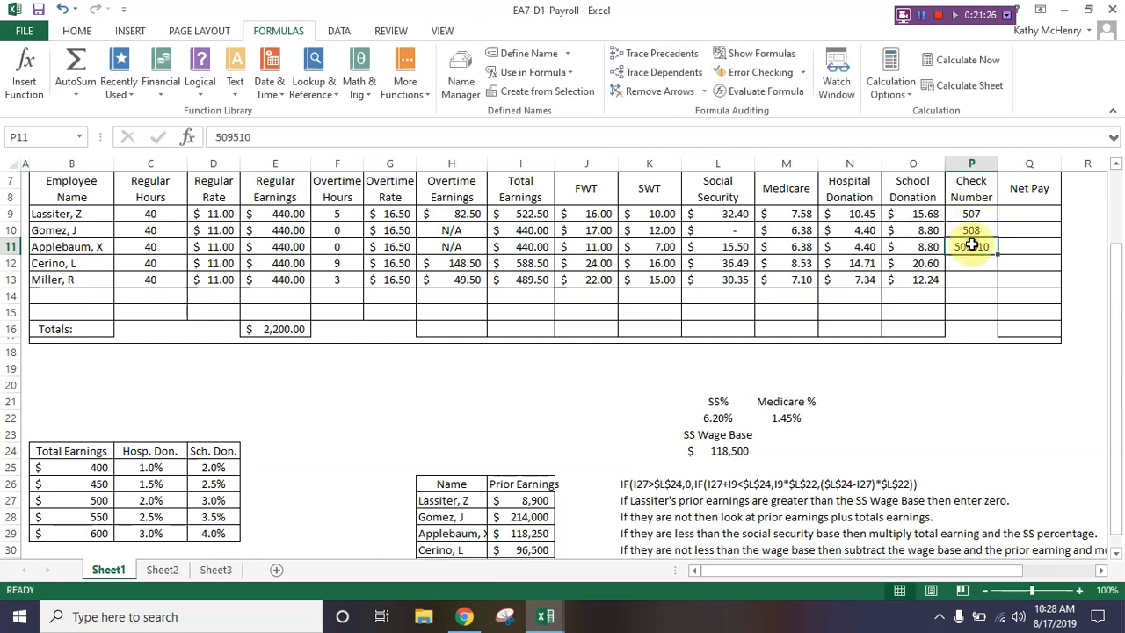
{"action": "left_click", "coordinate": [282, 137]}
{"action": "key", "text": "BackSpace"}
{"action": "key", "text": "BackSpace"}
{"action": "key", "text": "BackSpace"}
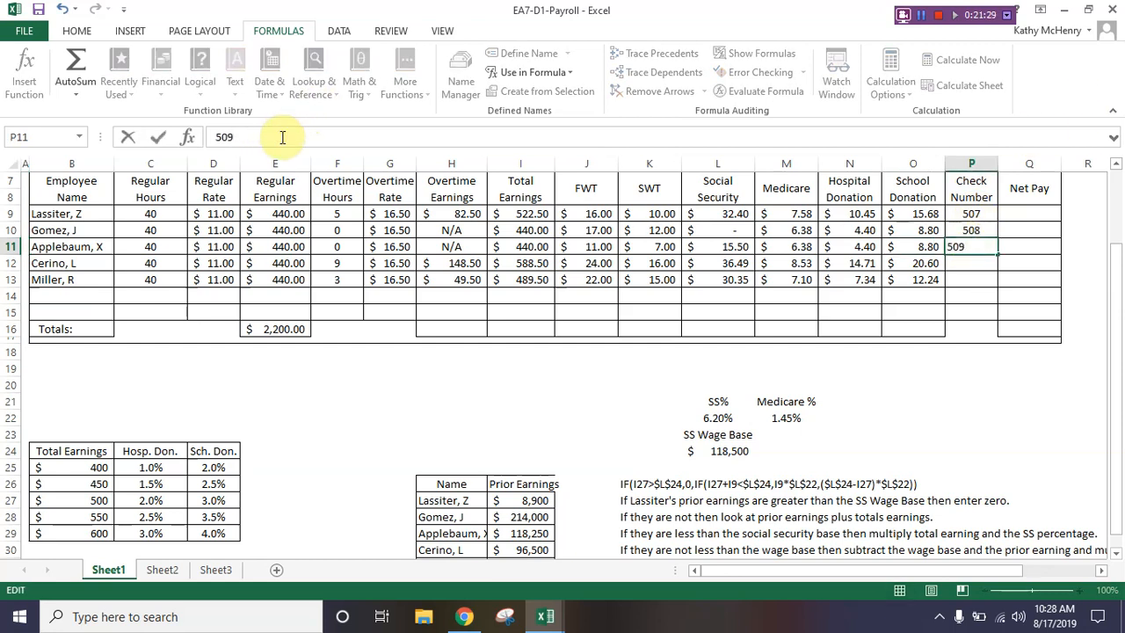
{"action": "key", "text": "Return"}
Step: Enter check numbers 510 in P12 and 511 in P13
{"action": "type", "text": "510"}
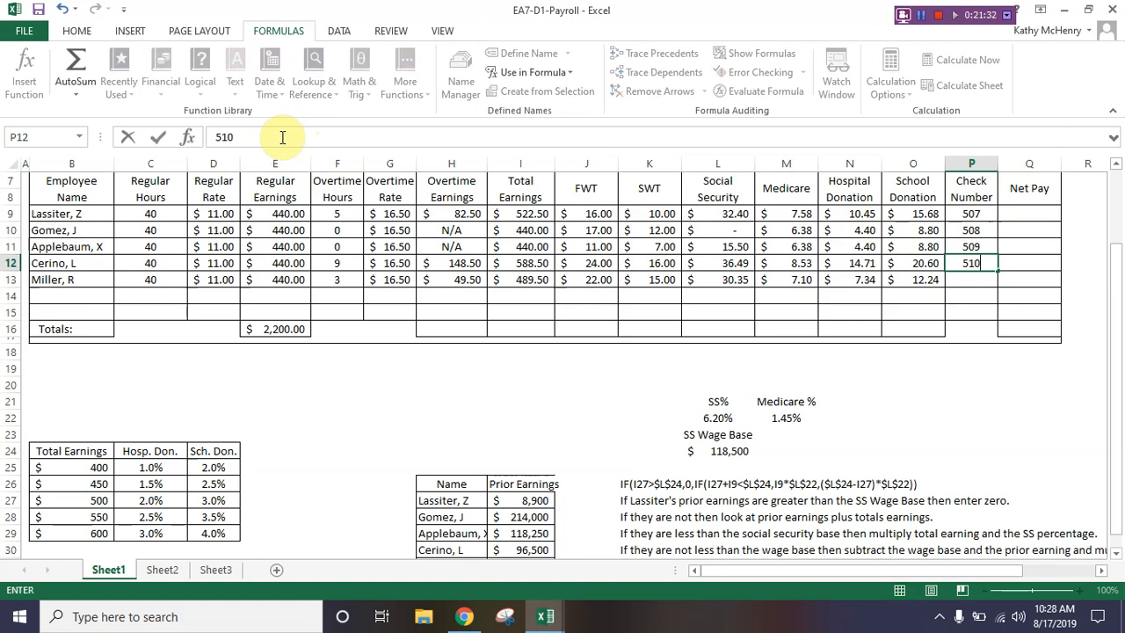
{"action": "key", "text": "Return"}
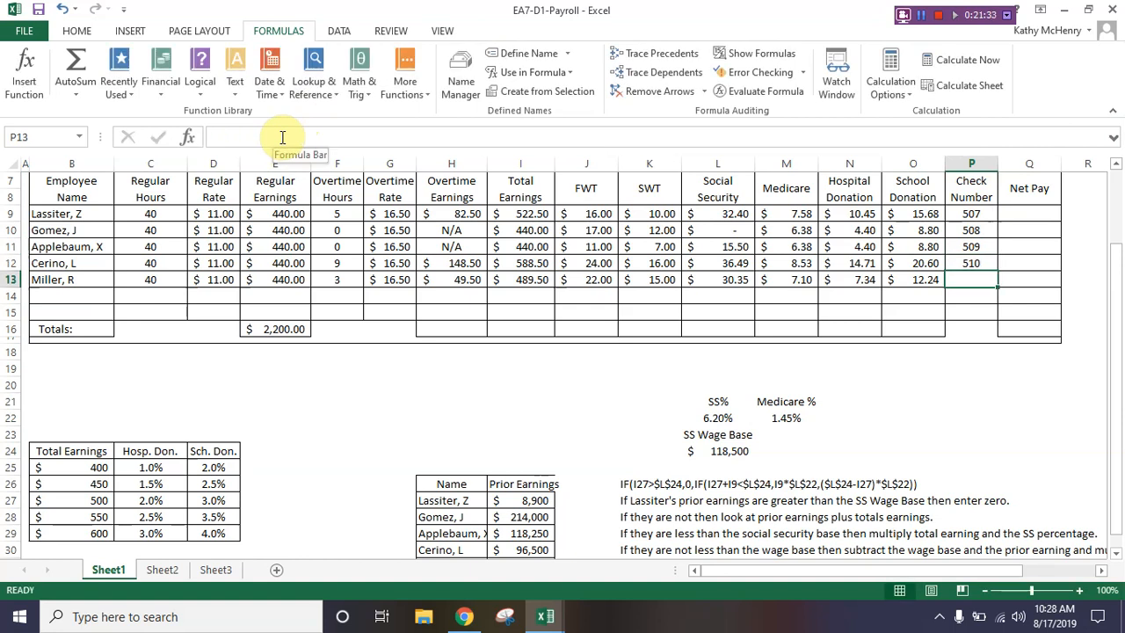
{"action": "type", "text": "511"}
{"action": "key", "text": "Return"}
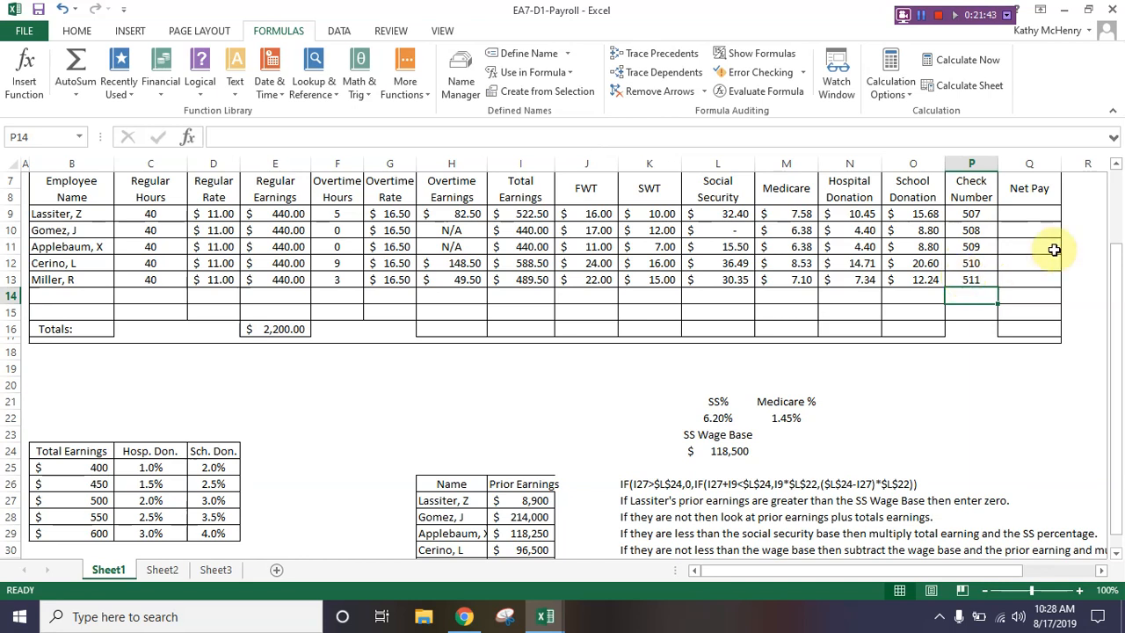
Step: Enter the Net Pay formula =I9-SUM(J9:P9) in Q9, accepting the proposed closing-parenthesis correction
{"action": "left_click", "coordinate": [1039, 215]}
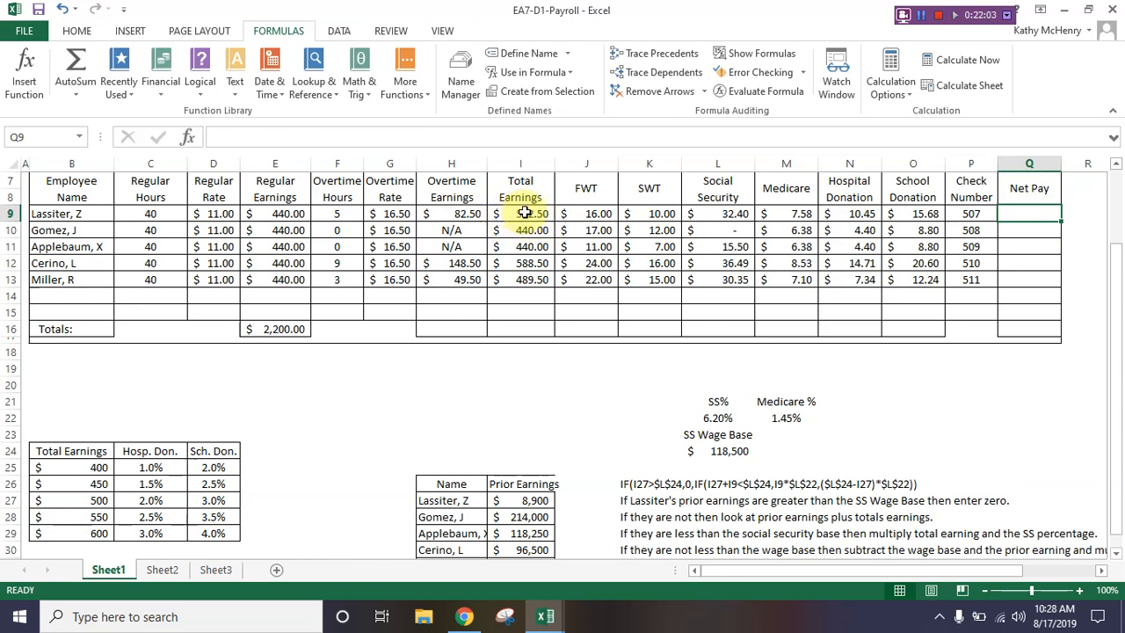
{"action": "left_click_drag", "start_coordinate": [588, 220], "coordinate": [923, 216]}
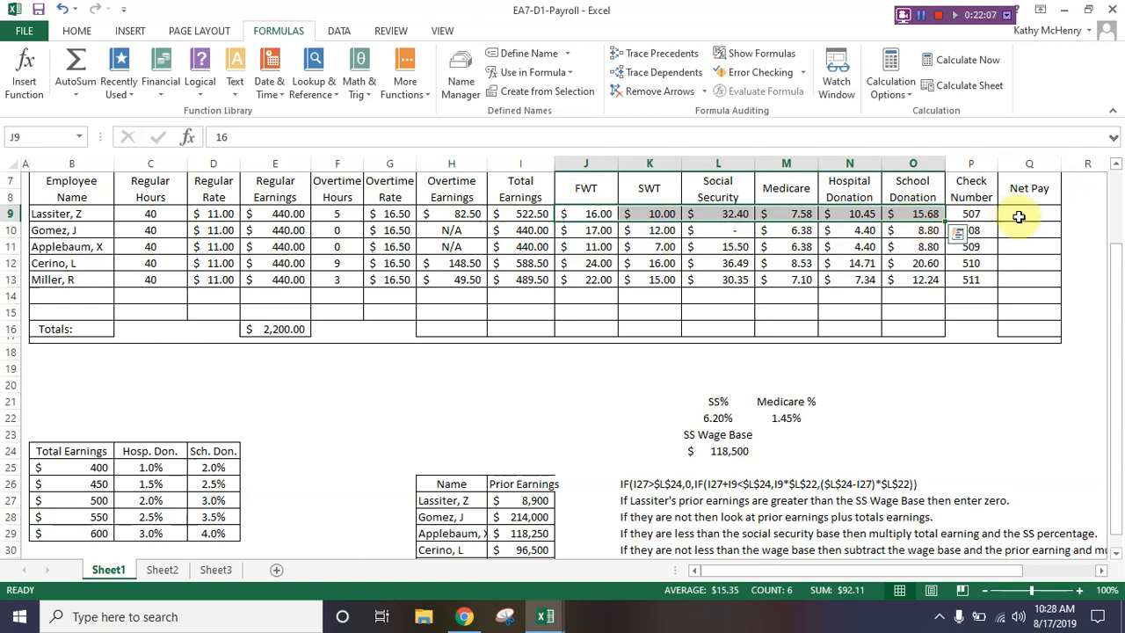
{"action": "left_click", "coordinate": [1019, 213]}
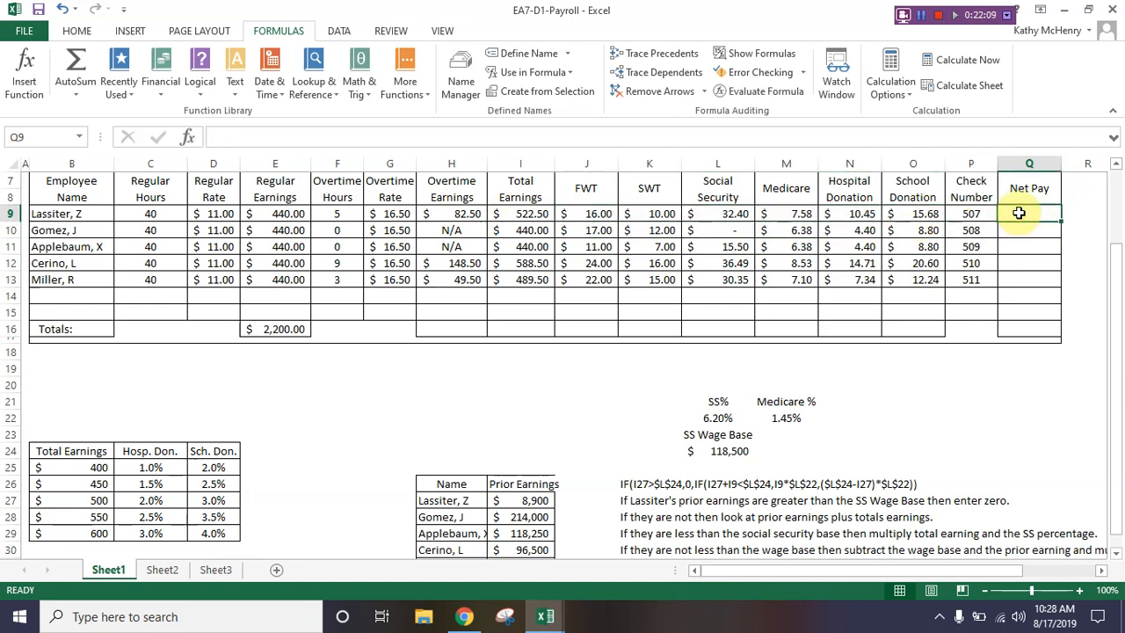
{"action": "type", "text": "=i"}
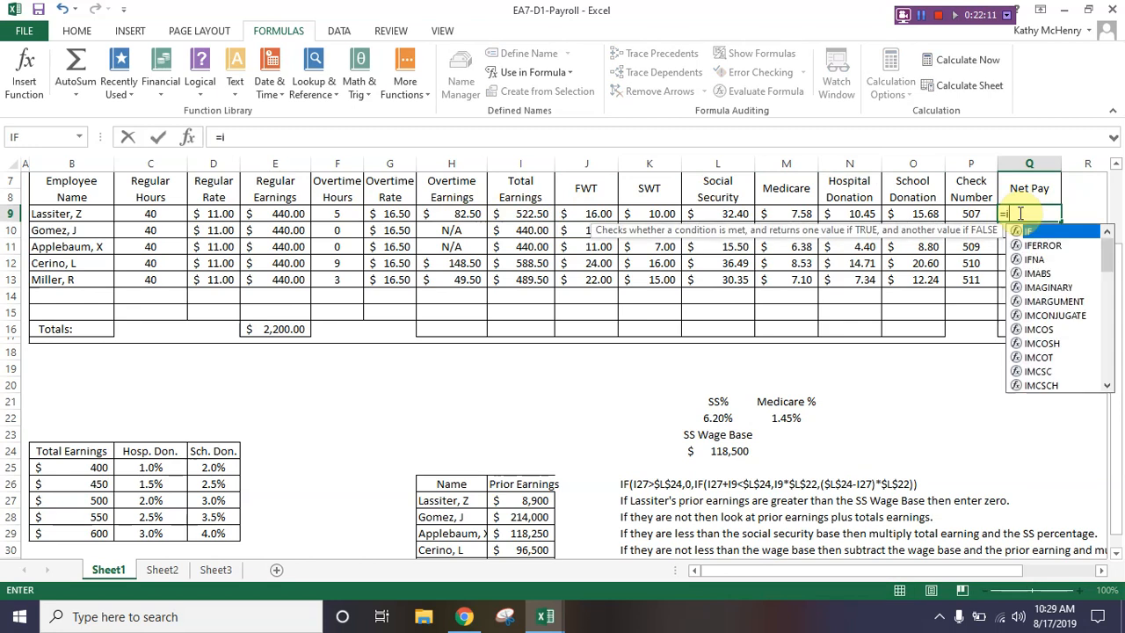
{"action": "type", "text": "9-"}
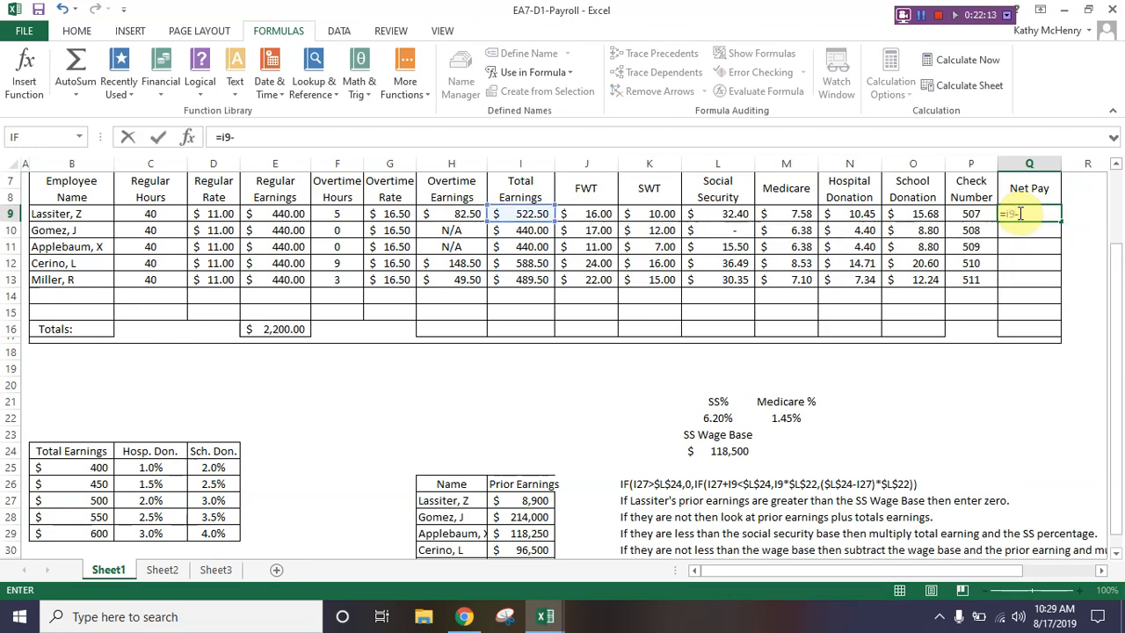
{"action": "type", "text": "sum("}
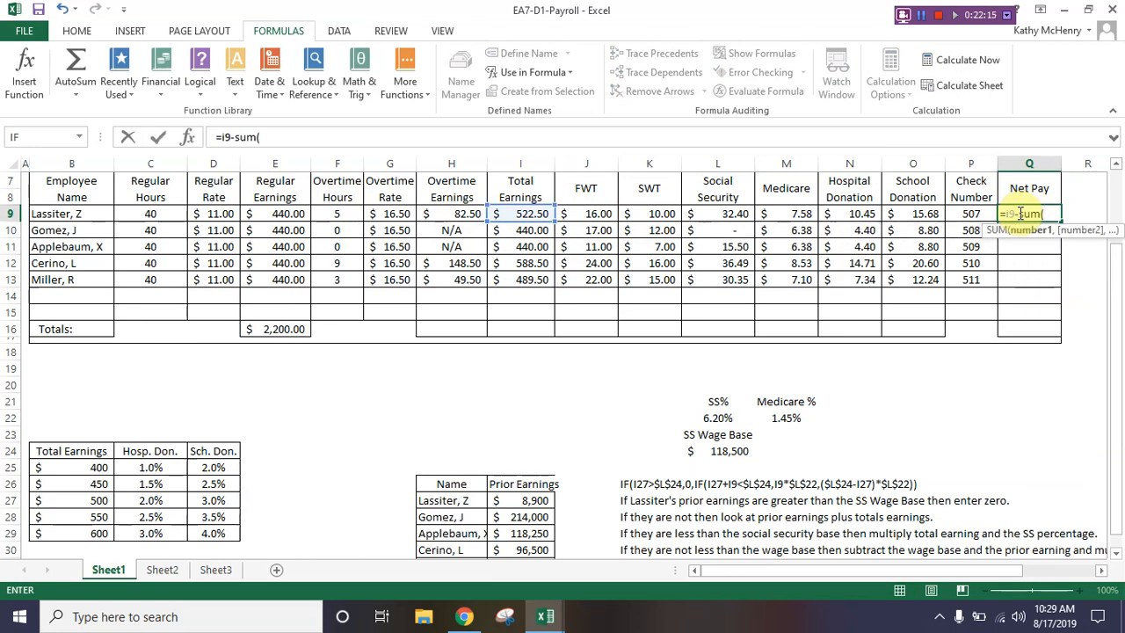
{"action": "left_click_drag", "start_coordinate": [583, 215], "coordinate": [956, 214]}
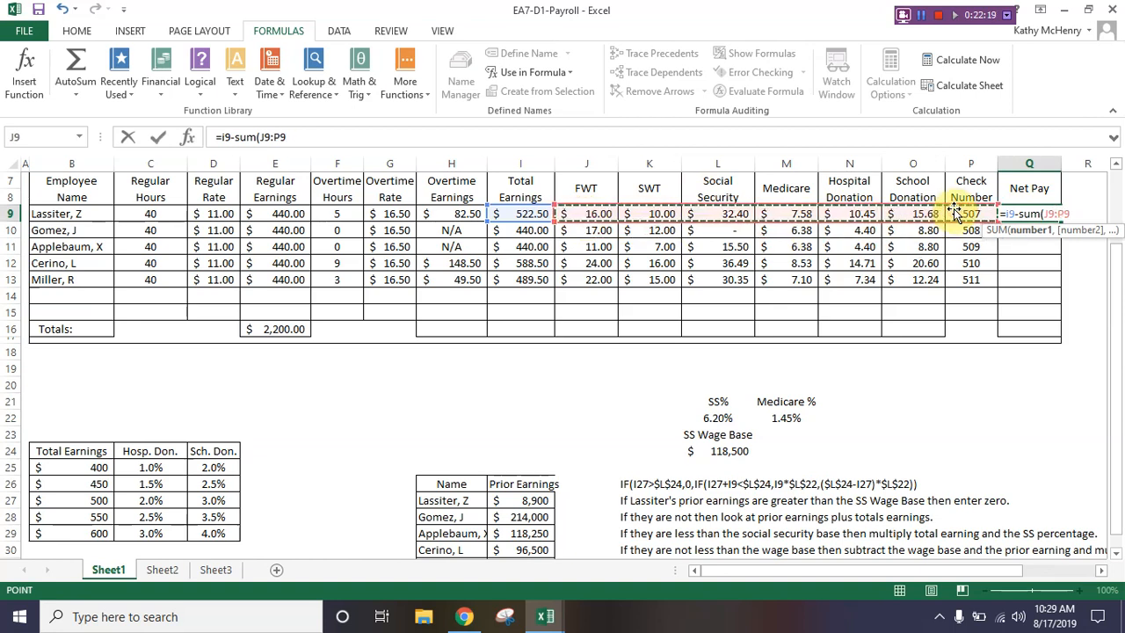
{"action": "key", "text": "Return"}
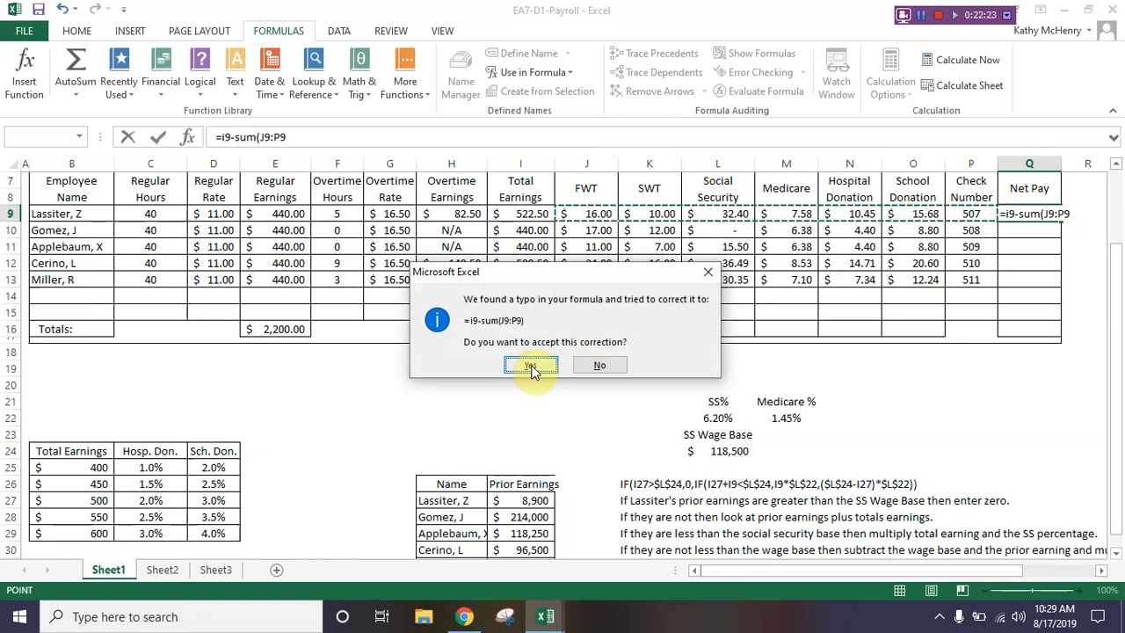
{"action": "left_click", "coordinate": [531, 366]}
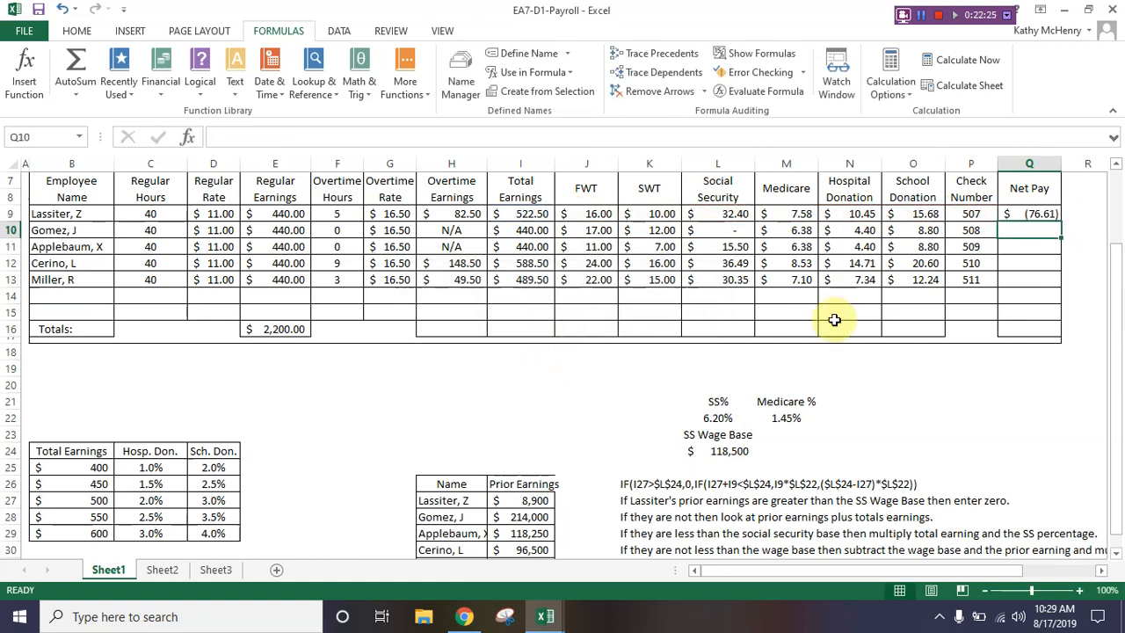
Step: Correct the Net Pay formula in Q9 to =I9-SUM(J9:O9) and fill it down through Q13
{"action": "left_click", "coordinate": [1013, 213]}
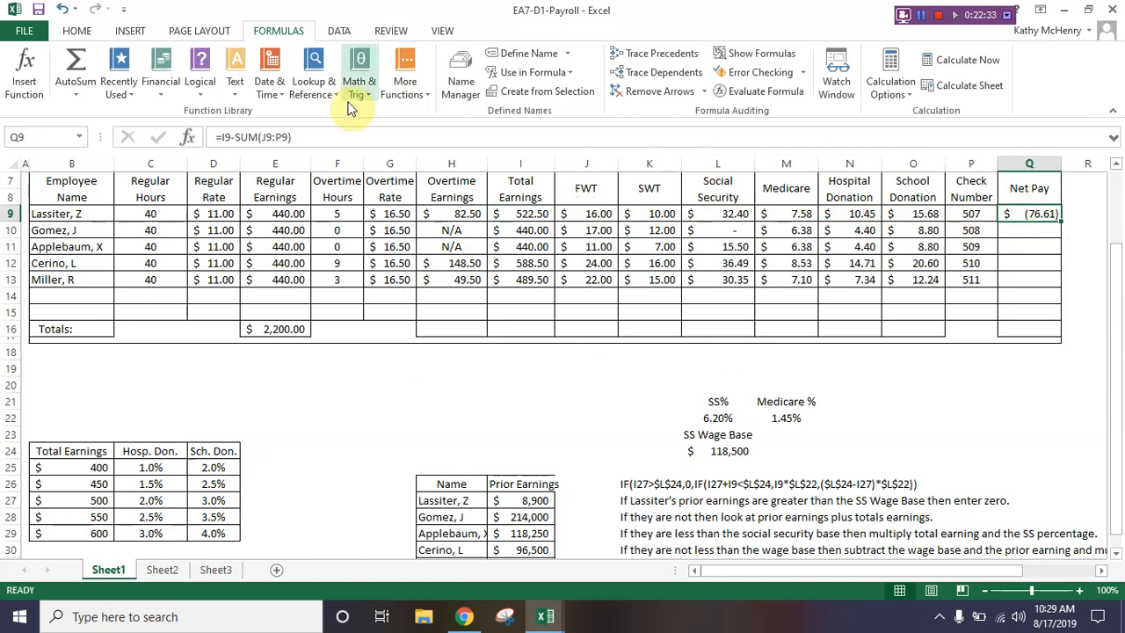
{"action": "left_click", "coordinate": [290, 136]}
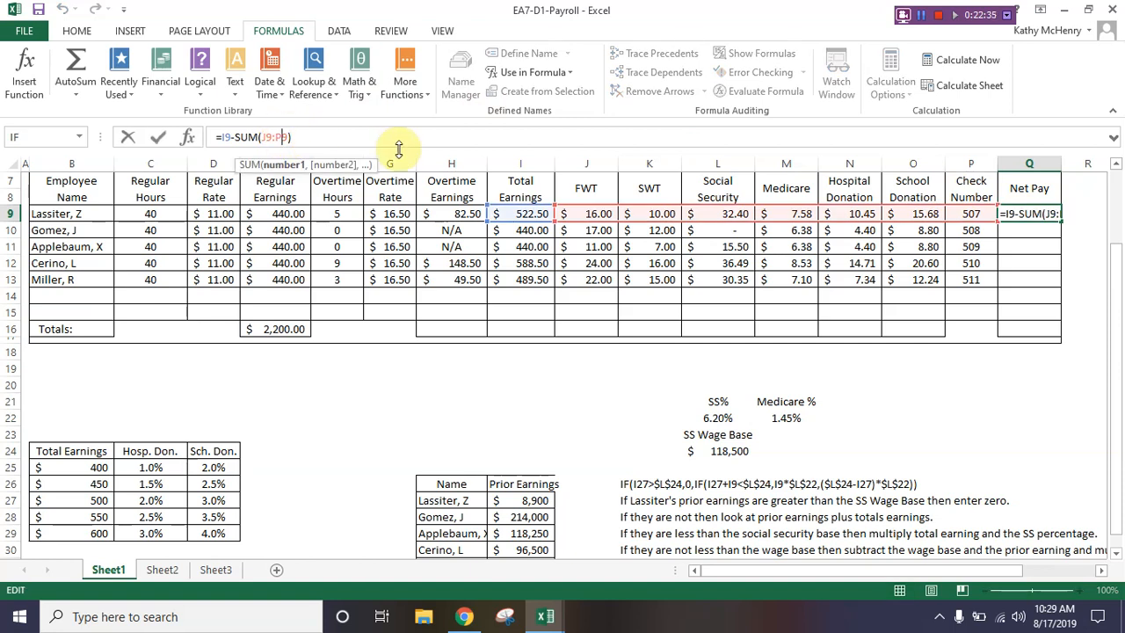
{"action": "key", "text": "BackSpace"}
{"action": "type", "text": "O"}
{"action": "key", "text": "Return"}
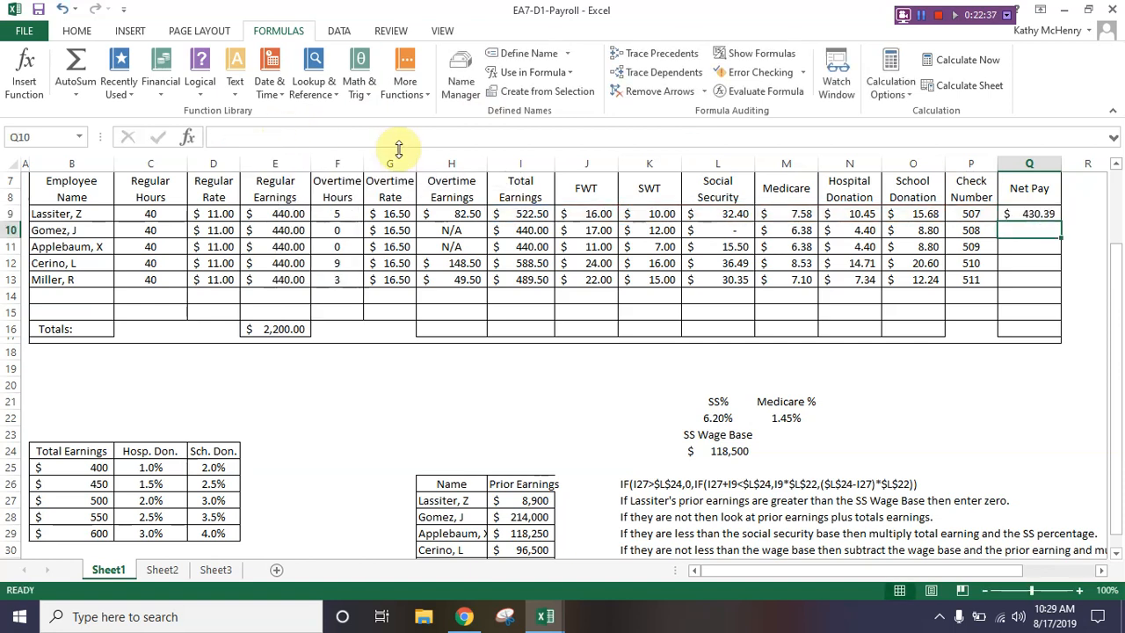
{"action": "left_click", "coordinate": [1024, 214]}
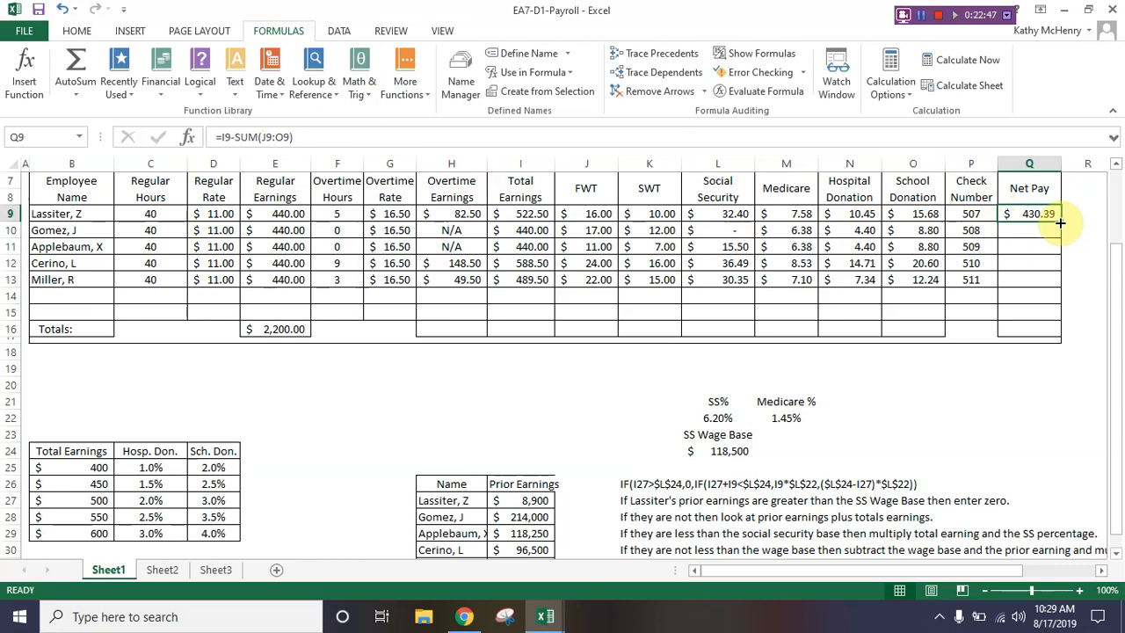
{"action": "double_click", "coordinate": [1061, 223]}
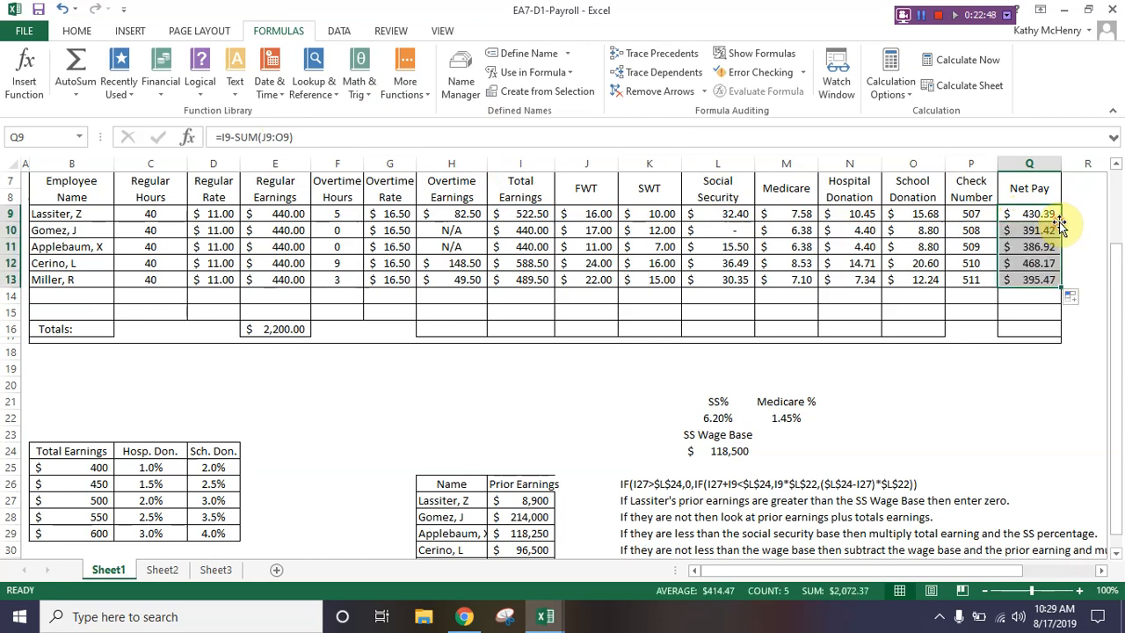
Step: Total the overtime earnings in H16 with =SUM(H9:H13) and fill the formula across through O16
{"action": "left_click", "coordinate": [458, 329]}
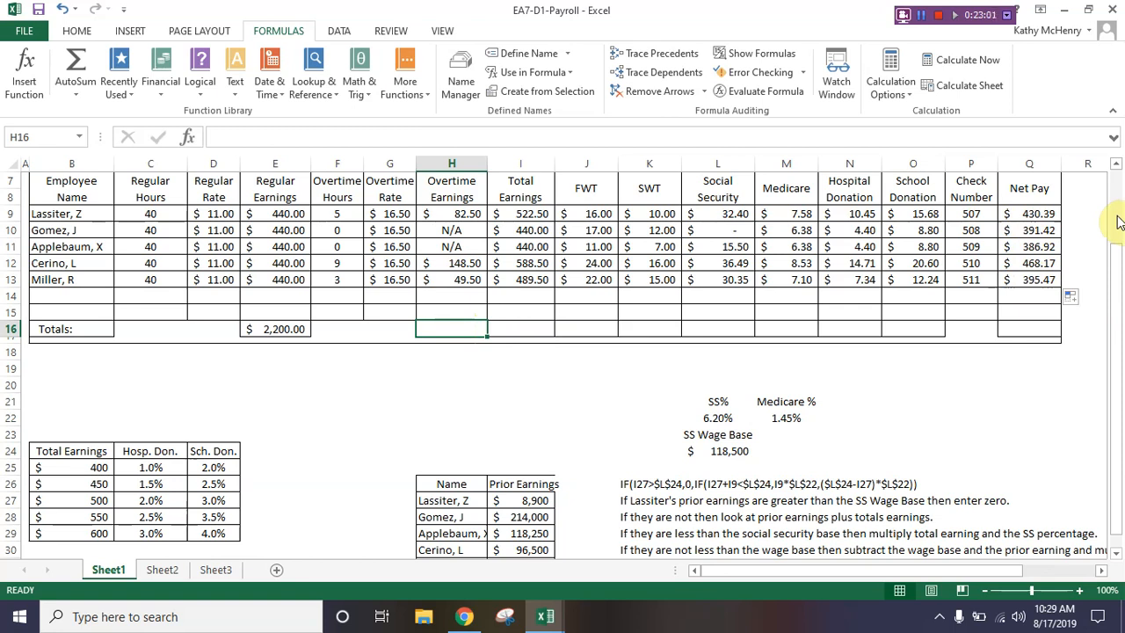
{"action": "type", "text": "=sum"}
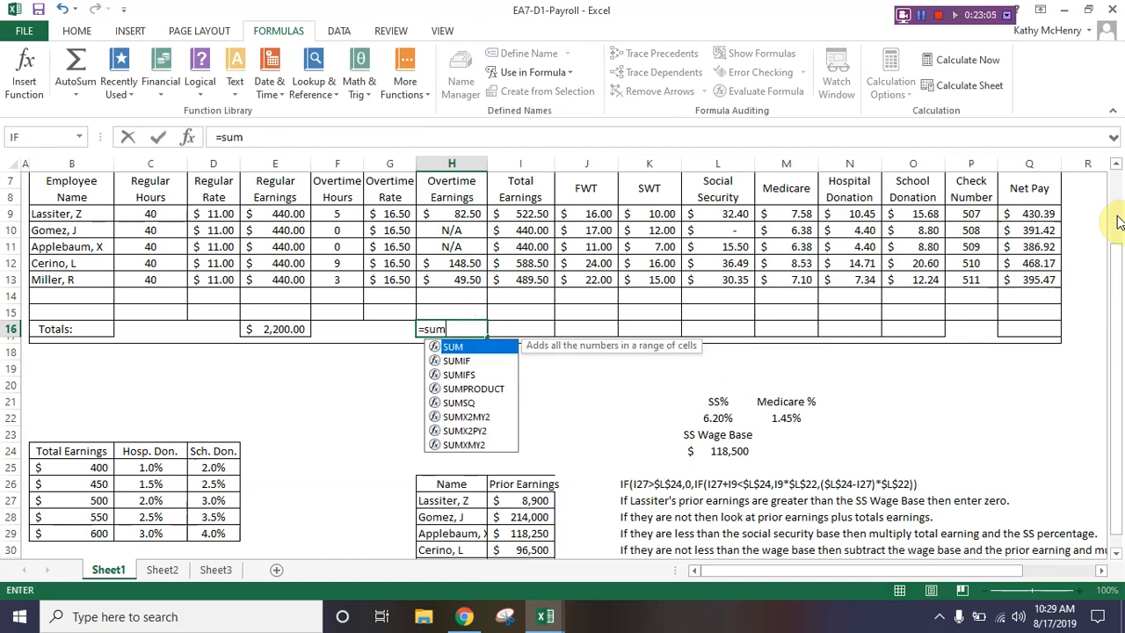
{"action": "type", "text": "("}
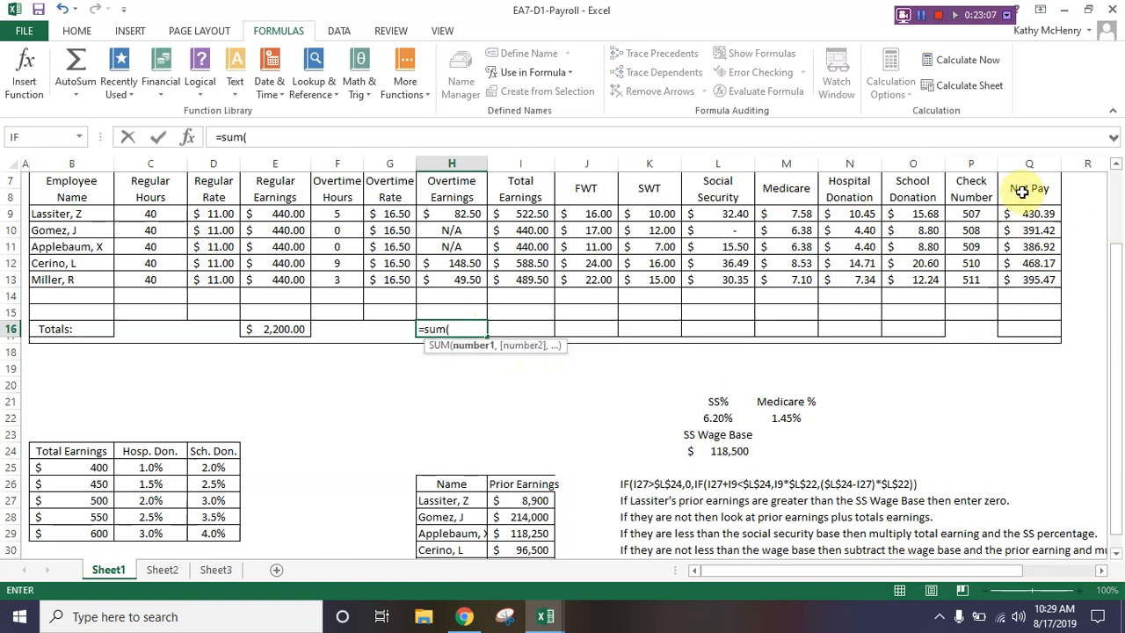
{"action": "left_click_drag", "start_coordinate": [461, 216], "coordinate": [463, 275]}
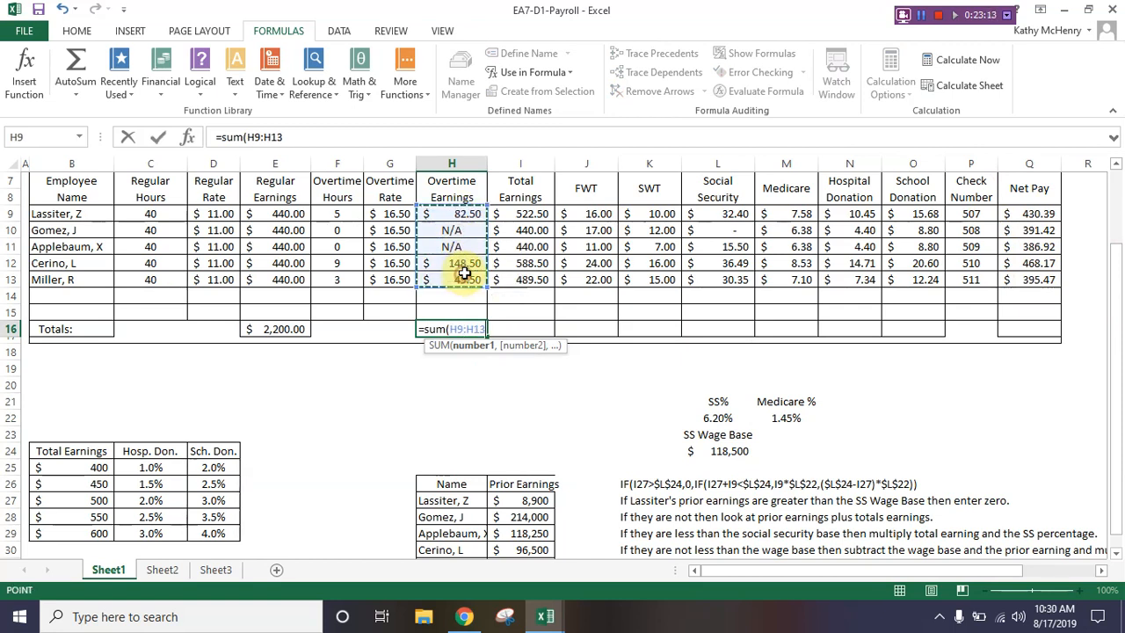
{"action": "key", "text": "Return"}
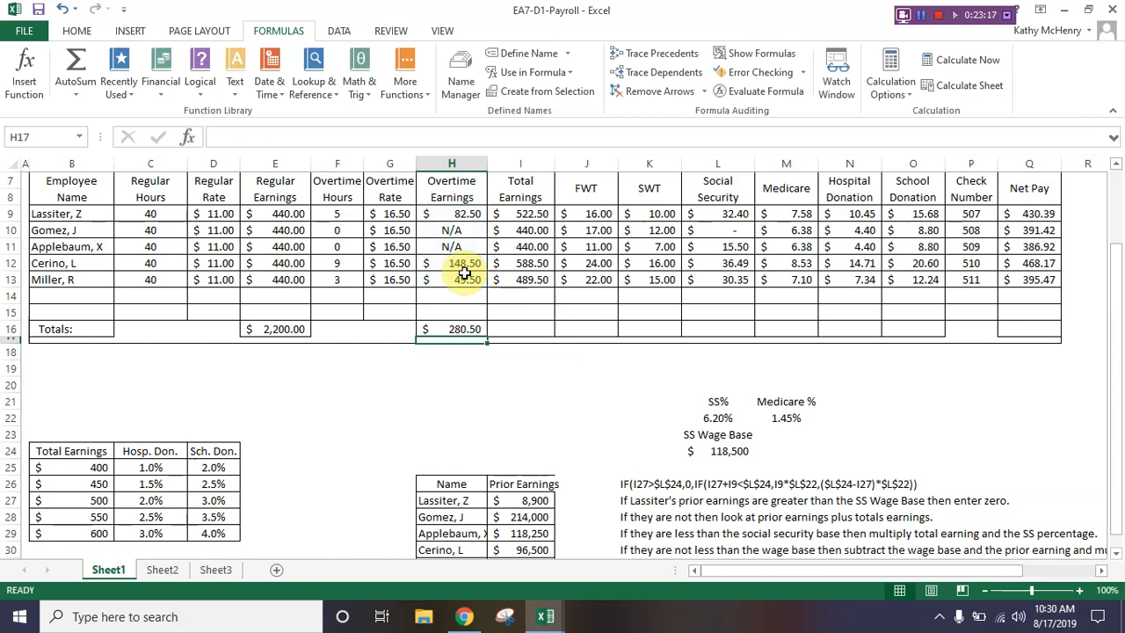
{"action": "left_click", "coordinate": [458, 329]}
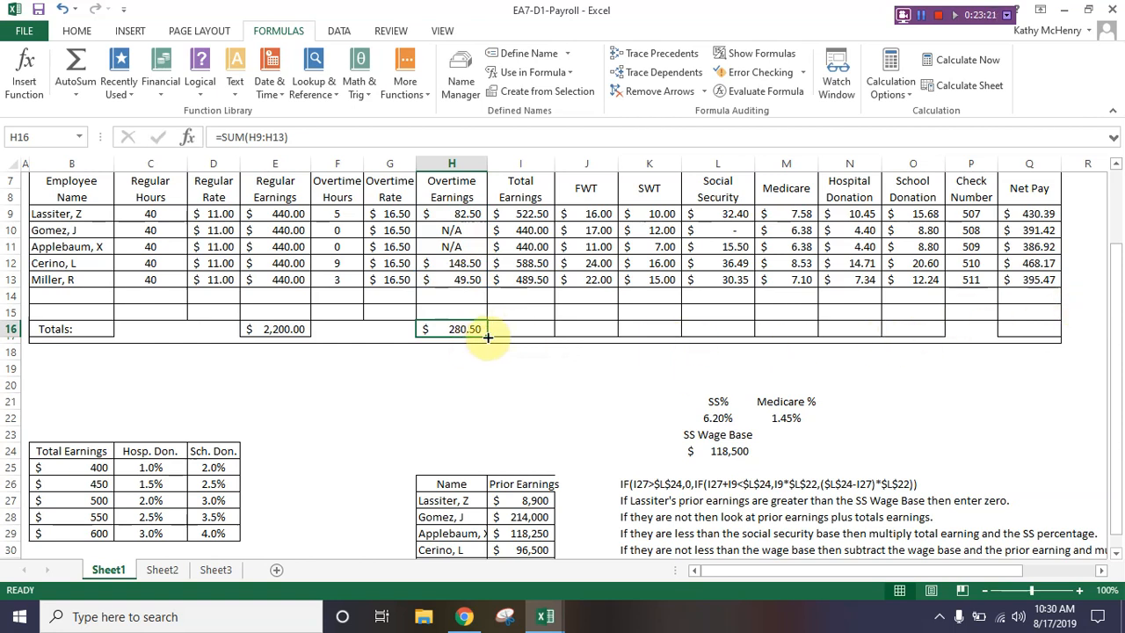
{"action": "left_click_drag", "start_coordinate": [488, 336], "coordinate": [934, 329]}
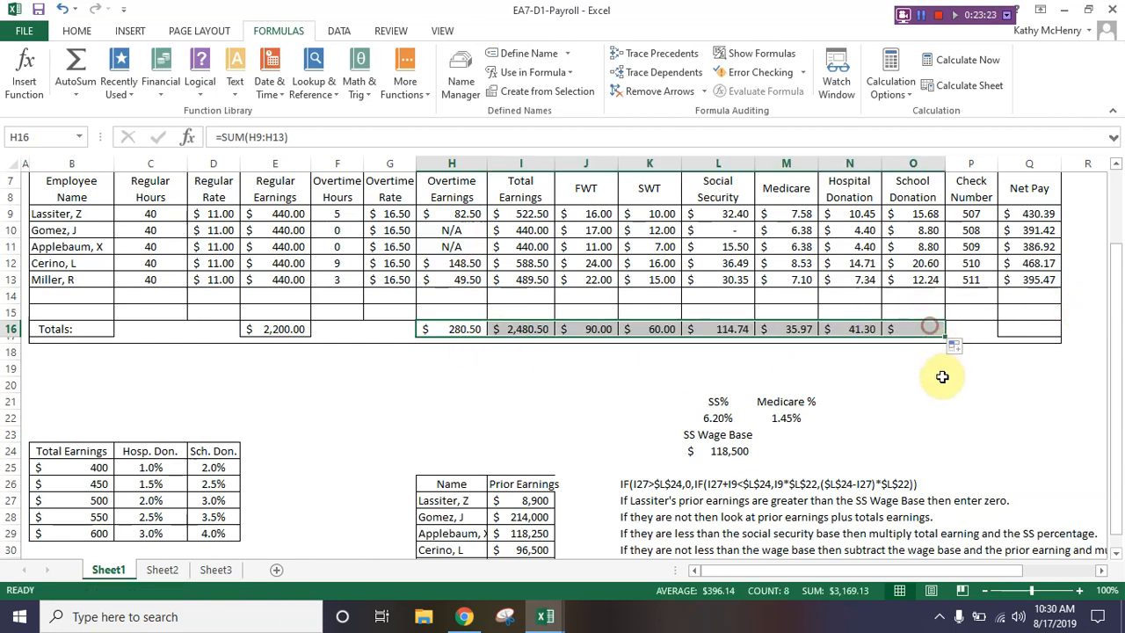
Step: Copy the School Donation total formula from O16 into the Net Pay total cell Q16
{"action": "left_click", "coordinate": [921, 325]}
{"action": "right_click", "coordinate": [921, 325]}
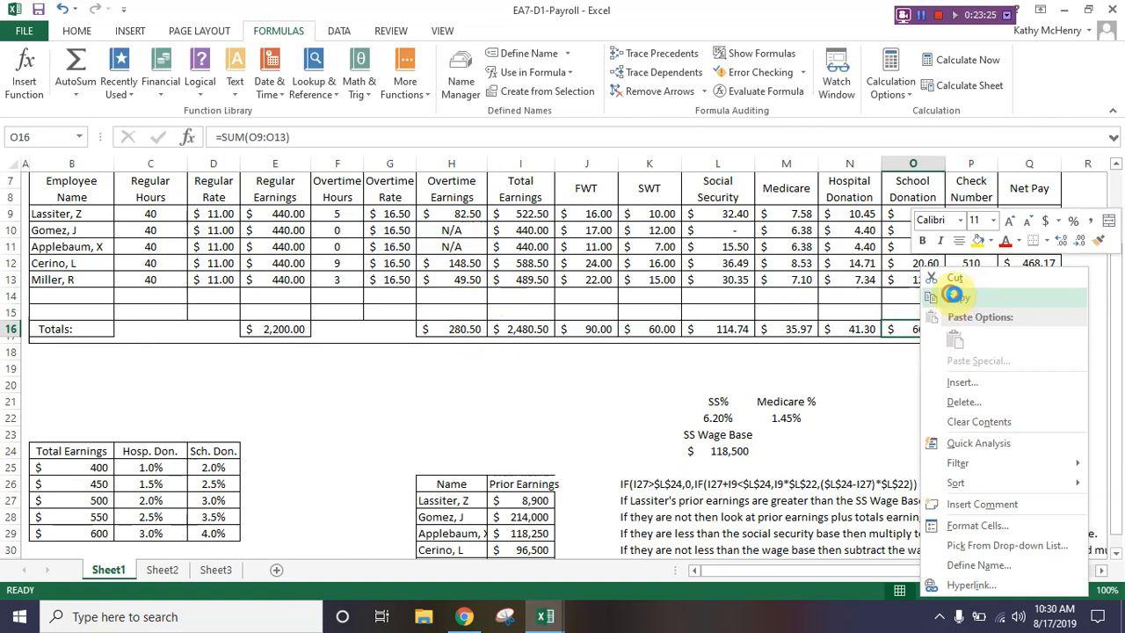
{"action": "left_click", "coordinate": [952, 297]}
{"action": "right_click", "coordinate": [1020, 329]}
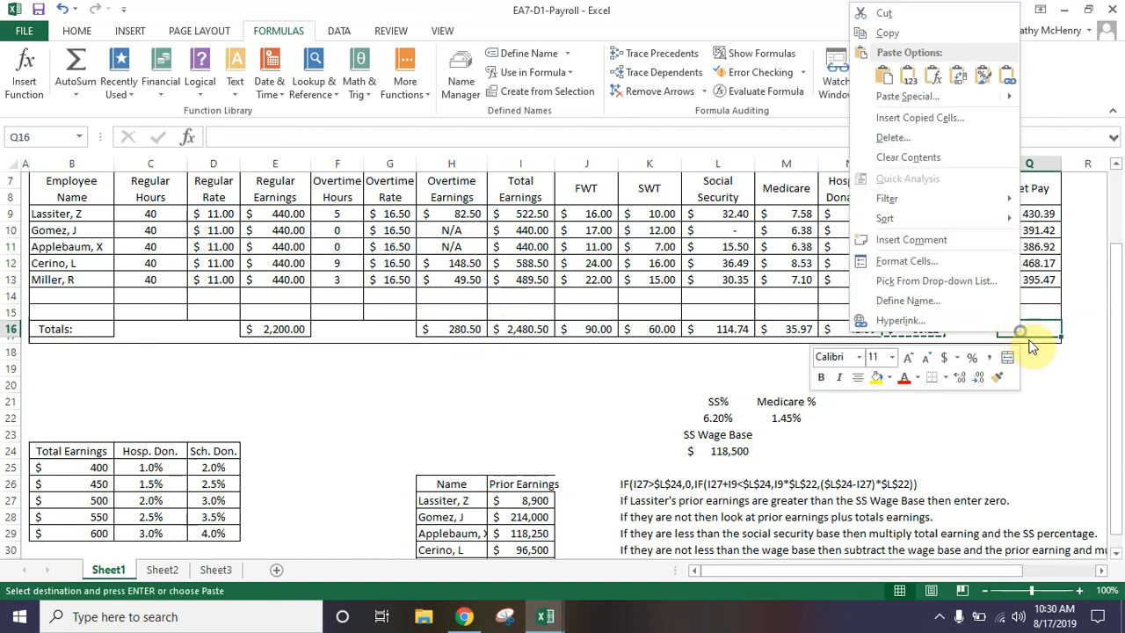
{"action": "left_click", "coordinate": [885, 76]}
{"action": "left_click", "coordinate": [974, 382]}
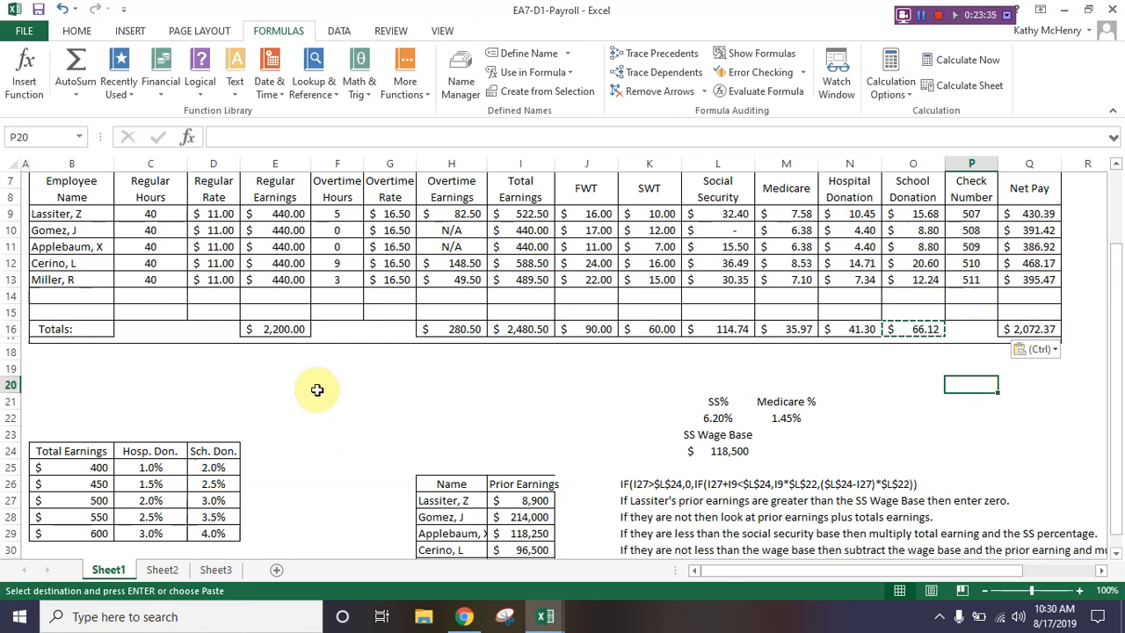
Step: Move the donation percentage table from B24:D29 up so that it starts in B19
{"action": "scroll", "coordinate": [281, 380], "scroll_direction": "up", "scroll_amount": 2}
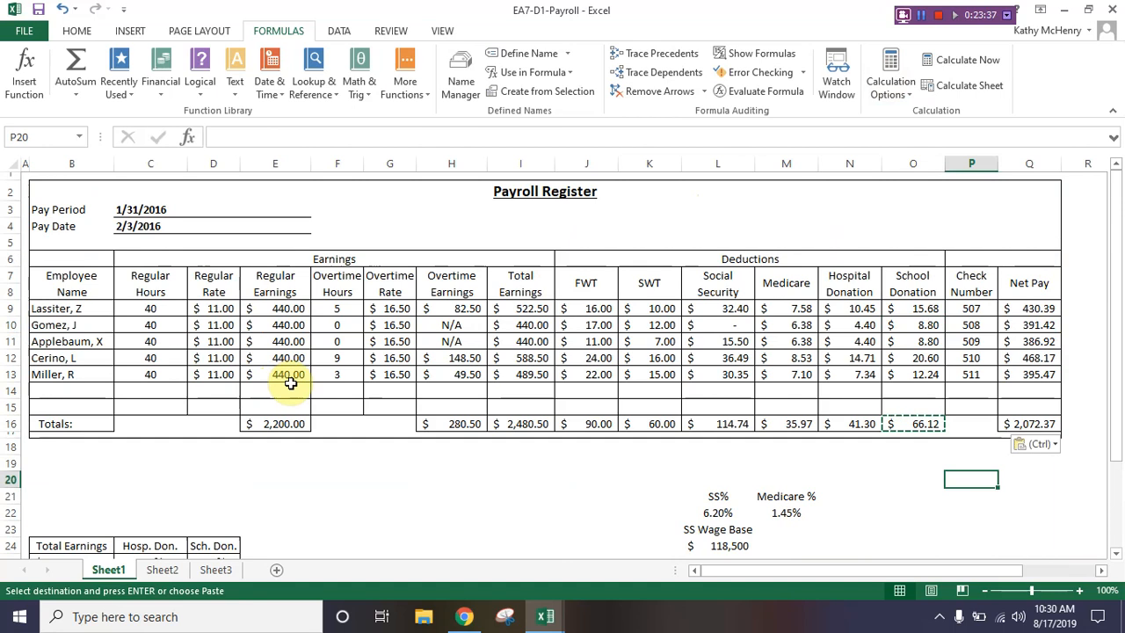
{"action": "scroll", "coordinate": [281, 379], "scroll_direction": "down", "scroll_amount": 2}
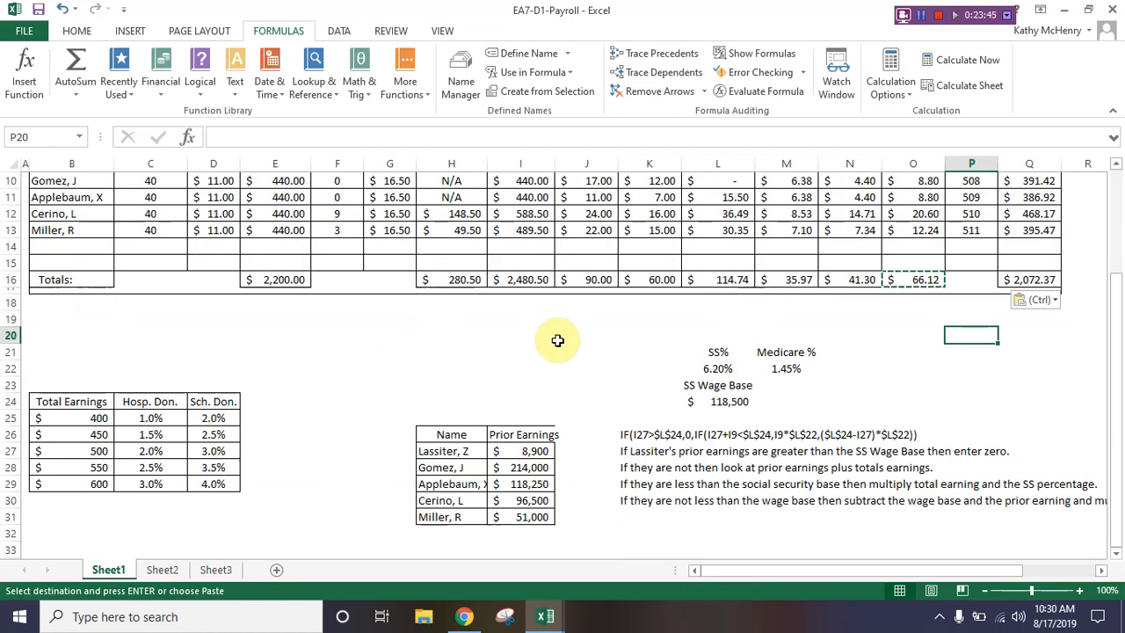
{"action": "left_click", "coordinate": [73, 401]}
{"action": "left_click_drag", "start_coordinate": [73, 401], "coordinate": [212, 486]}
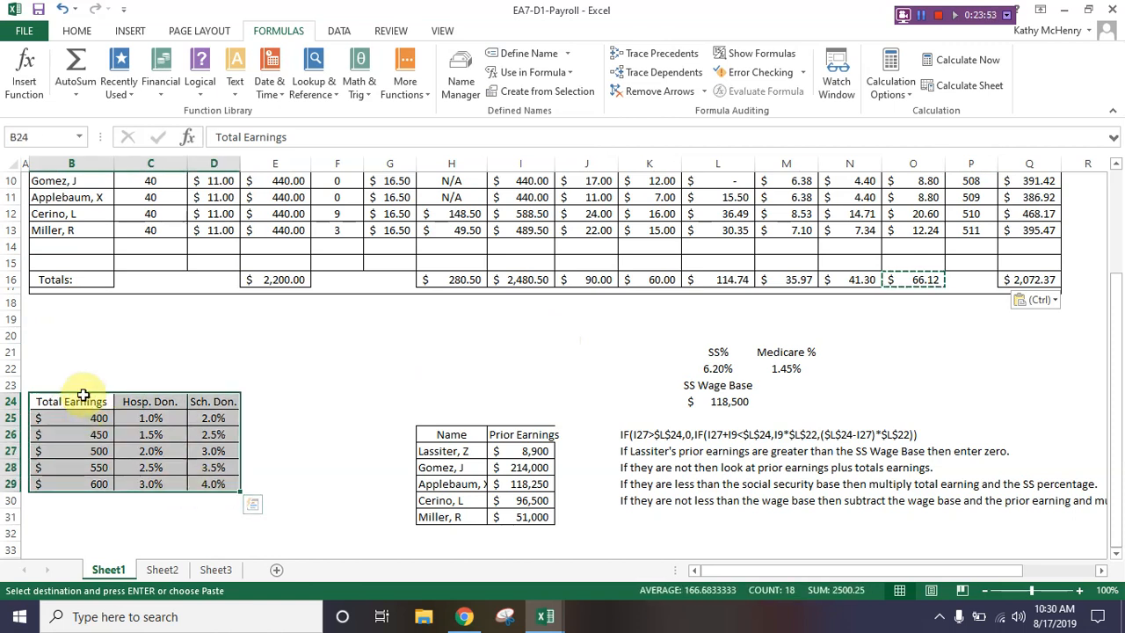
{"action": "left_click_drag", "start_coordinate": [77, 393], "coordinate": [68, 319]}
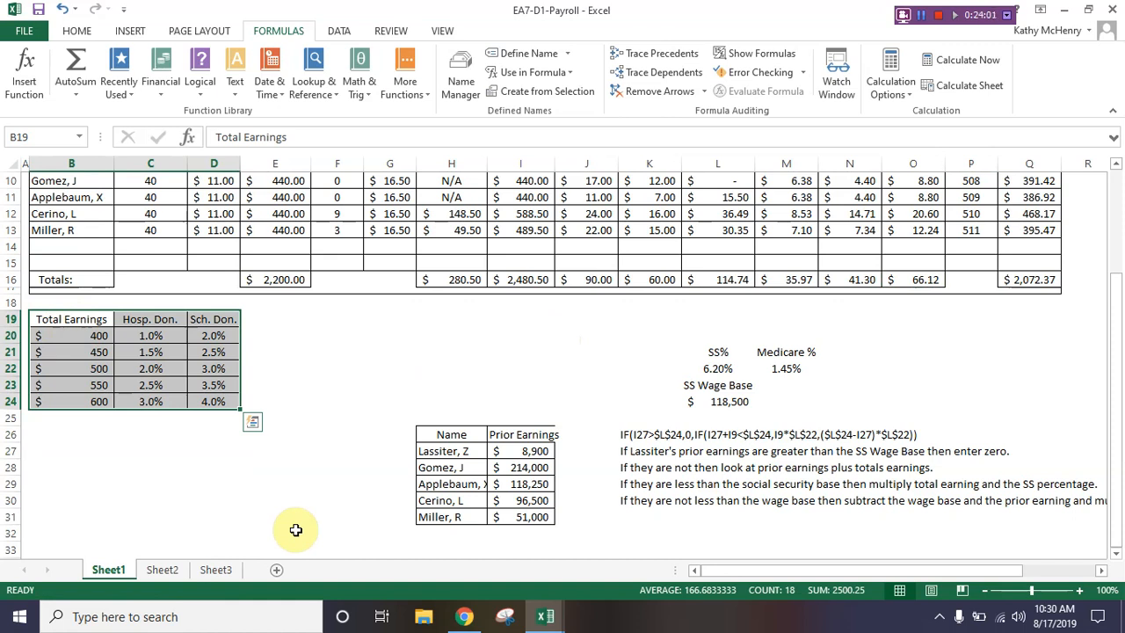
Step: Delete the empty cells B26:G31 beside the Prior Earnings table, shifting the remaining cells left
{"action": "left_click", "coordinate": [64, 434]}
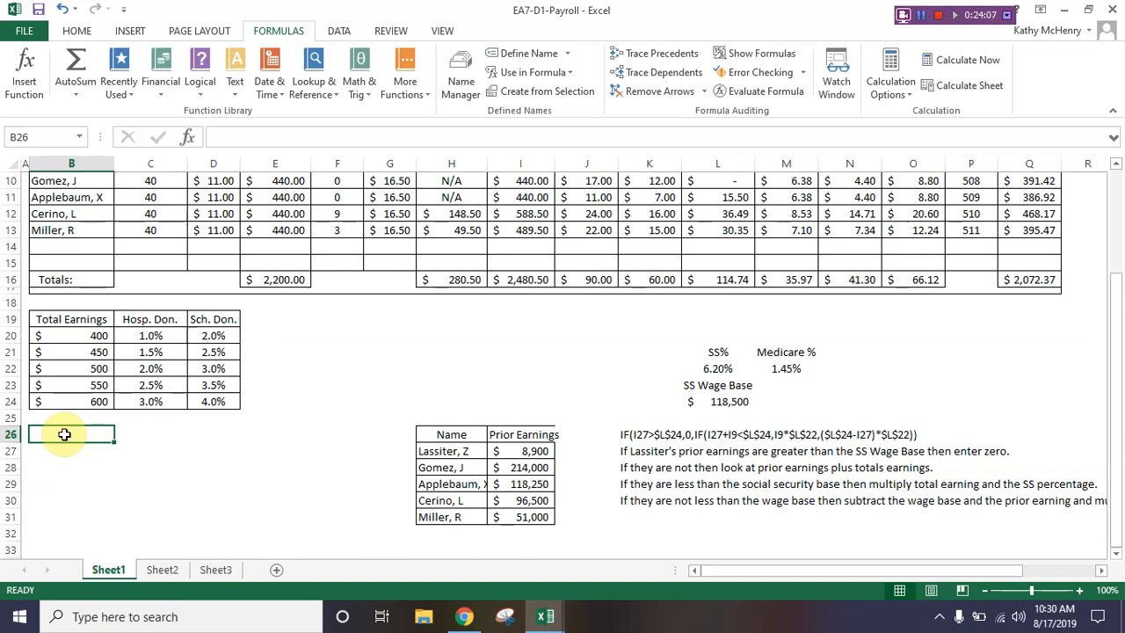
{"action": "left_click_drag", "start_coordinate": [64, 435], "coordinate": [376, 518]}
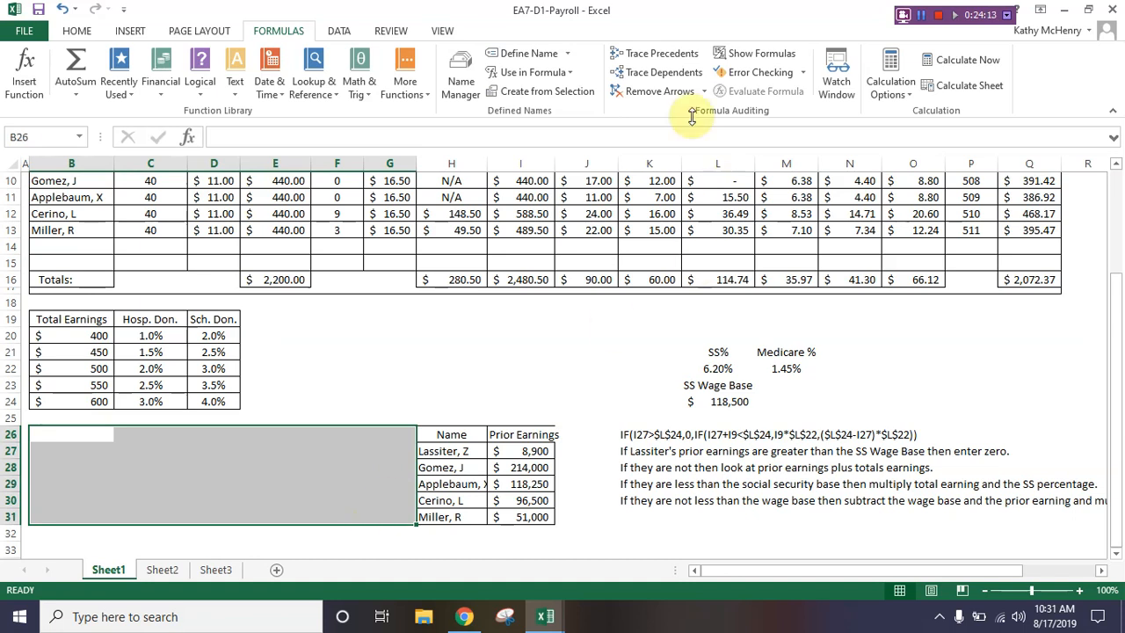
{"action": "left_click", "coordinate": [84, 32]}
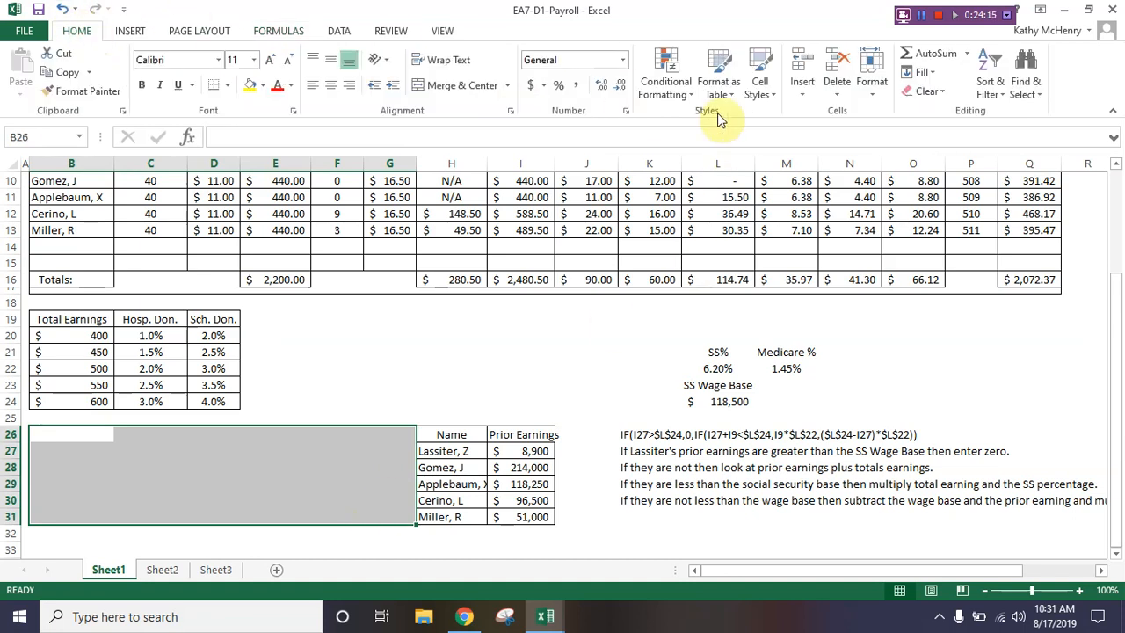
{"action": "left_click", "coordinate": [838, 92]}
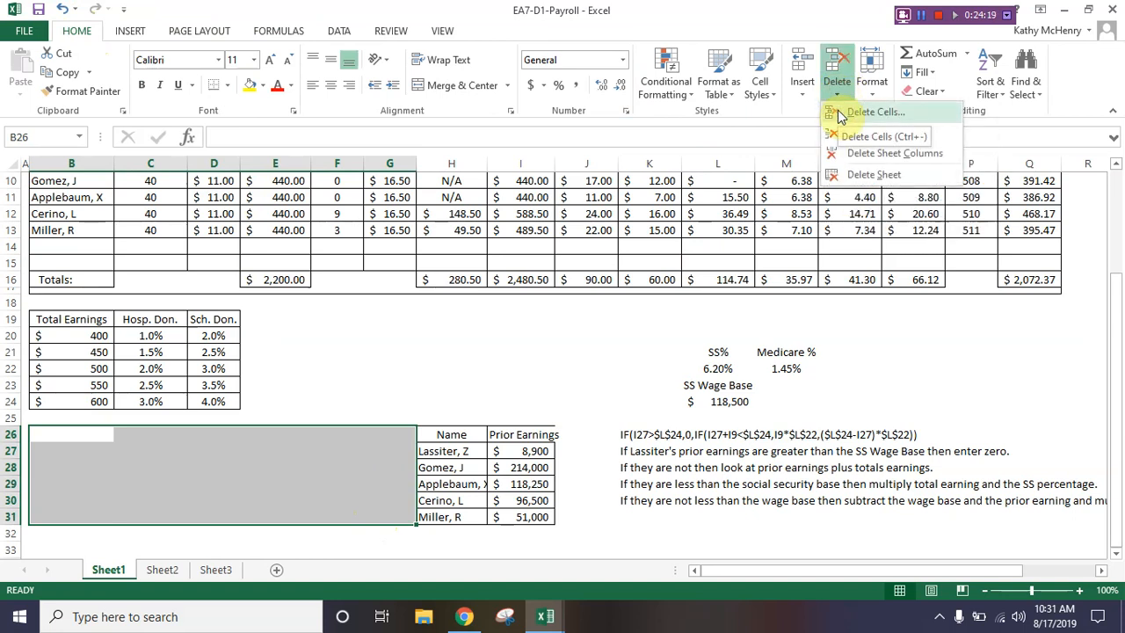
{"action": "left_click", "coordinate": [870, 113]}
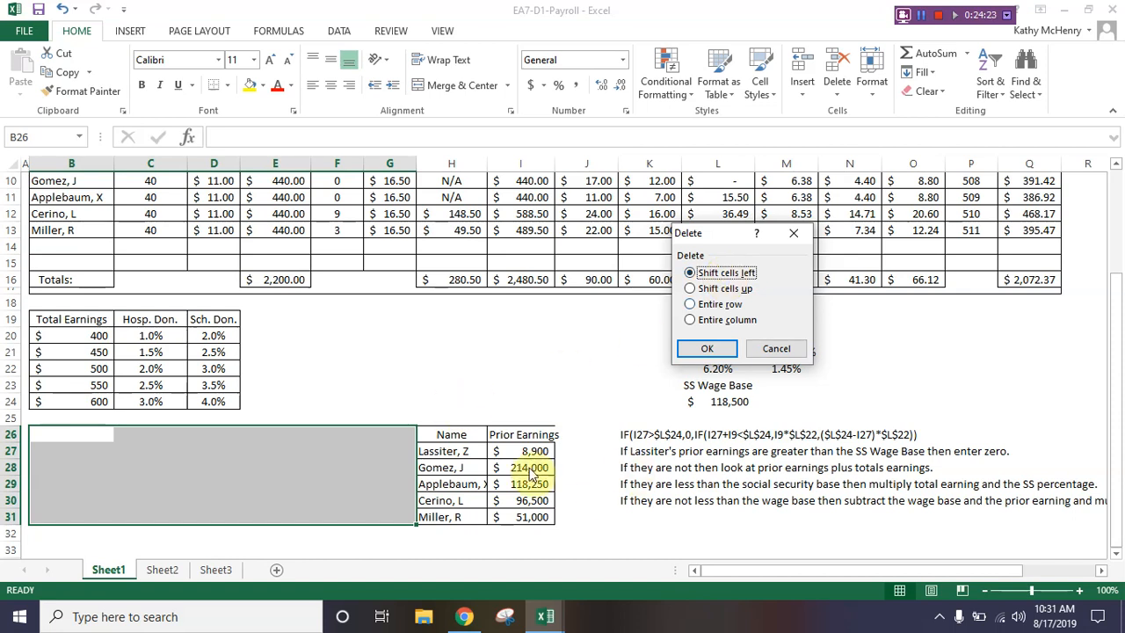
{"action": "left_click", "coordinate": [707, 349]}
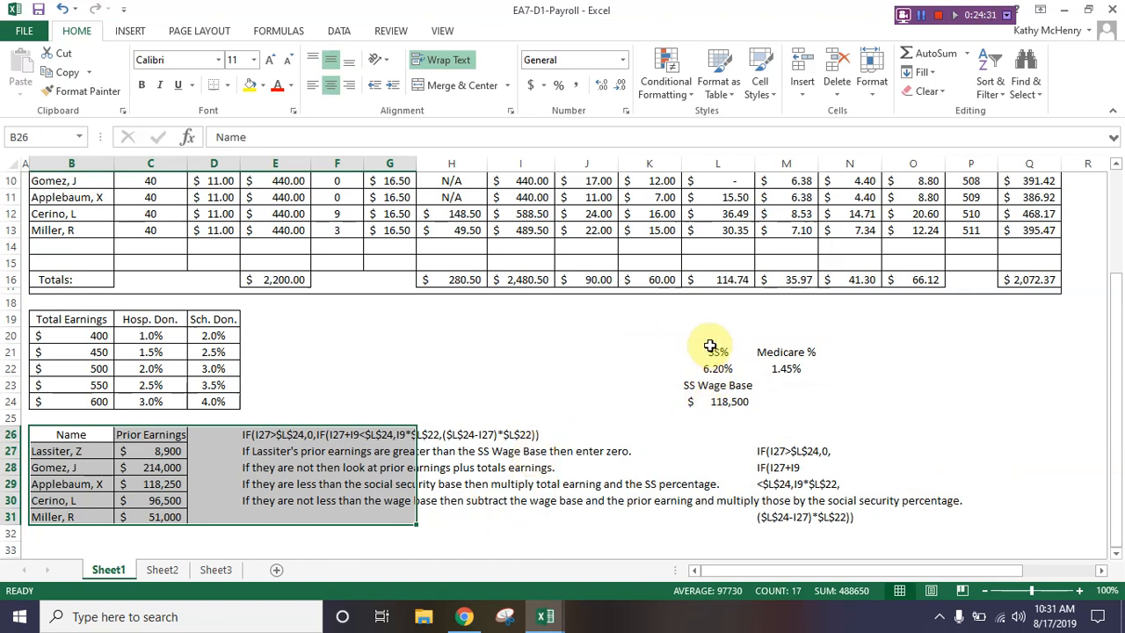
Step: Apply all borders to the SS and Medicare rate block L21:M24 and move it up to start in L19
{"action": "left_click_drag", "start_coordinate": [716, 351], "coordinate": [795, 398]}
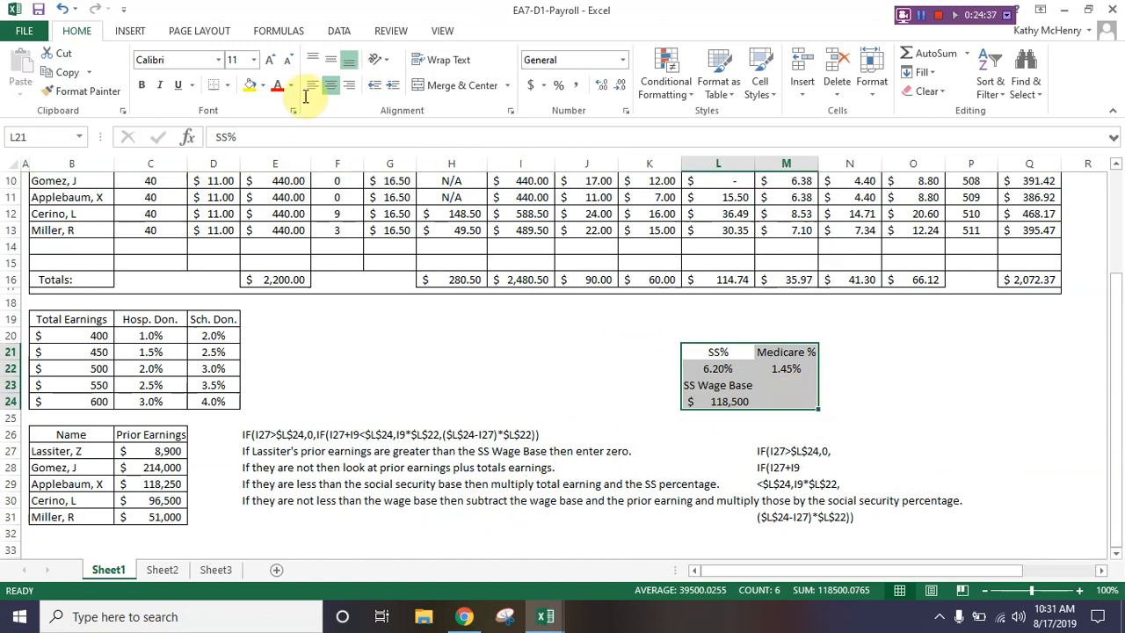
{"action": "left_click", "coordinate": [227, 85]}
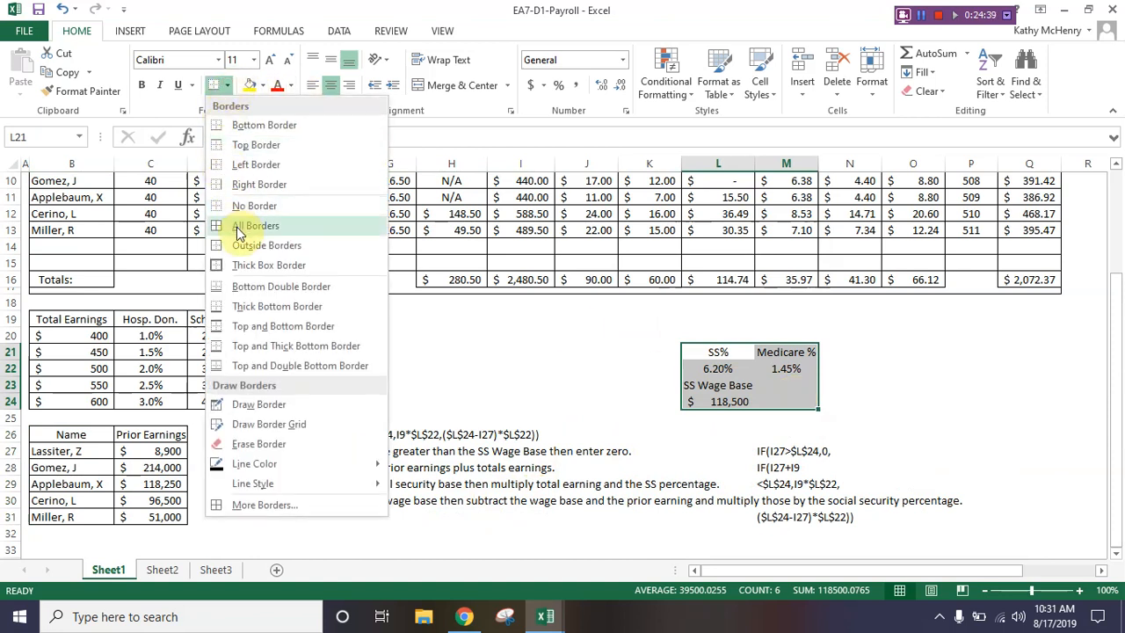
{"action": "left_click", "coordinate": [227, 85]}
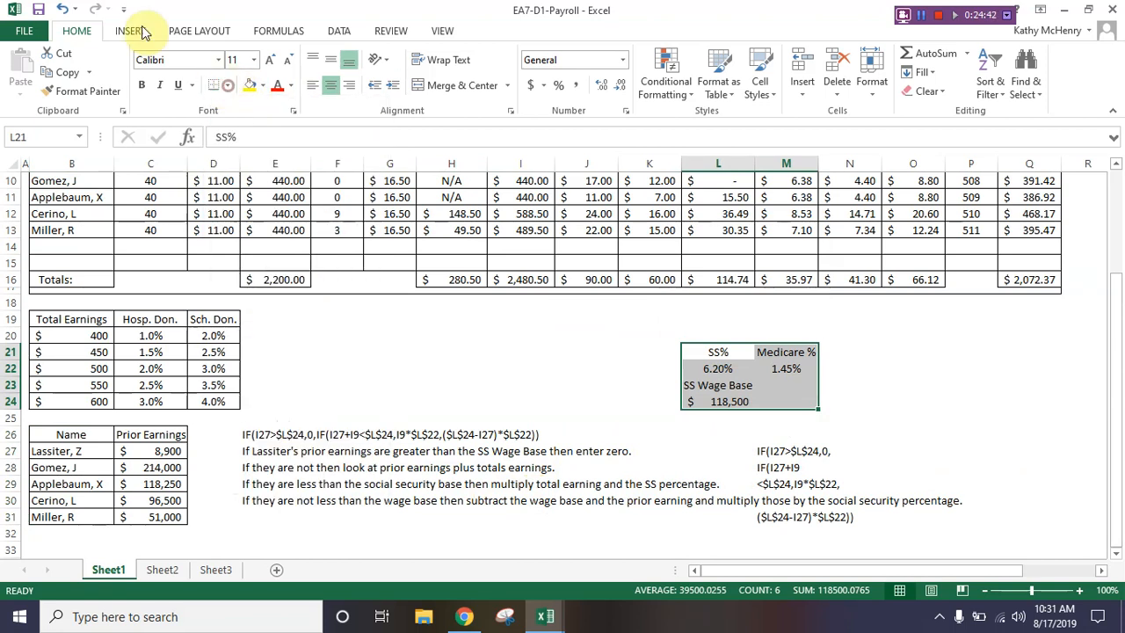
{"action": "left_click", "coordinate": [227, 85]}
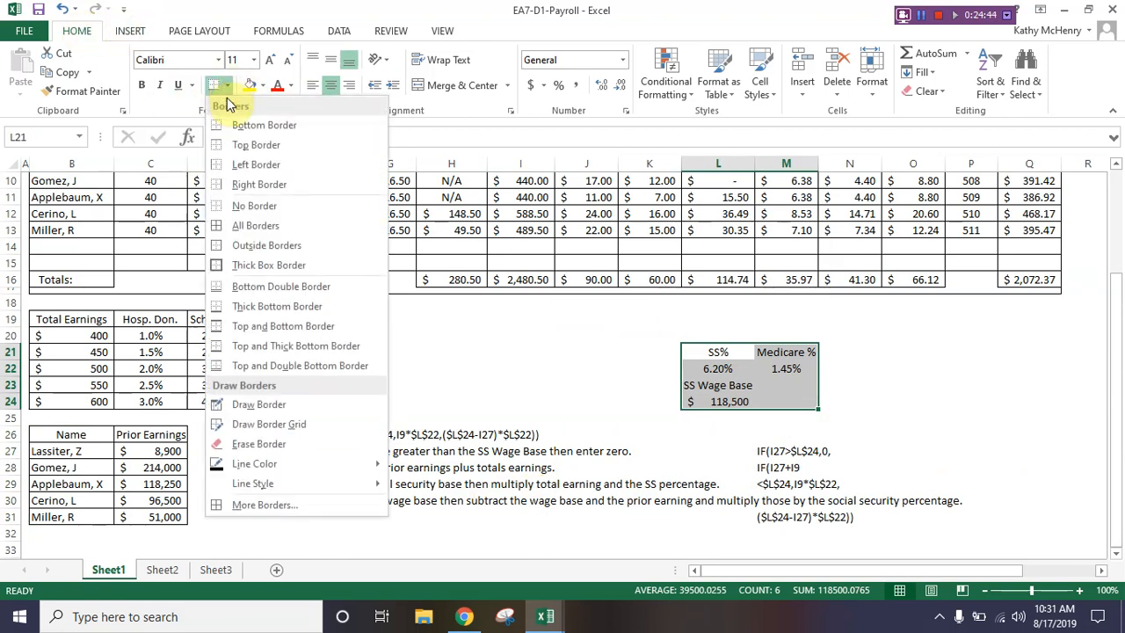
{"action": "left_click", "coordinate": [240, 228]}
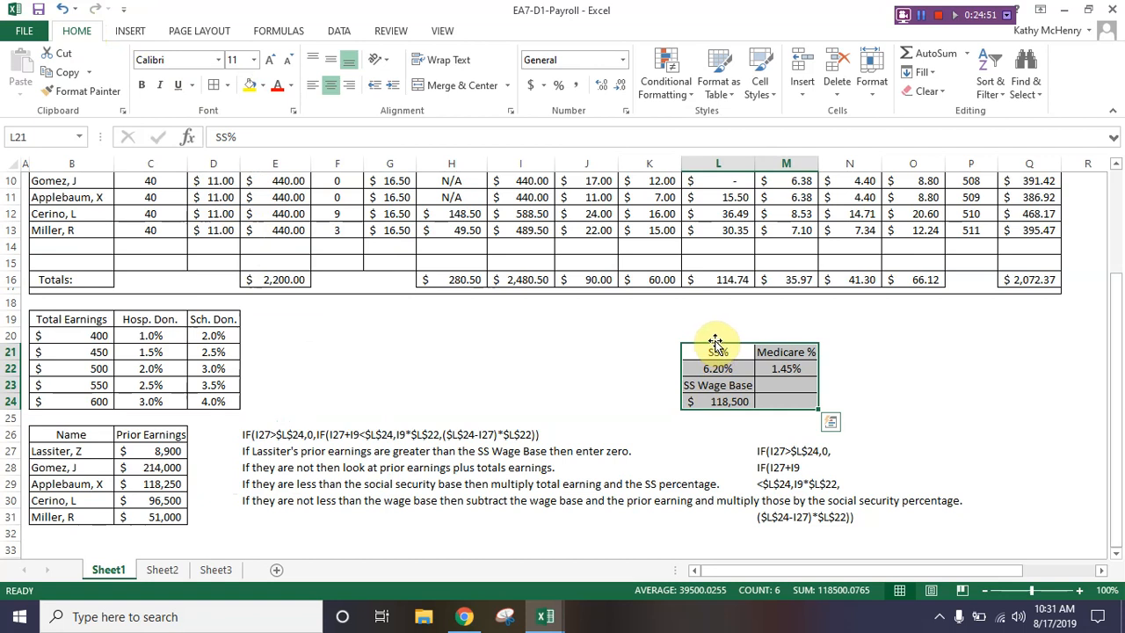
{"action": "mouse_move", "coordinate": [716, 342]}
{"action": "left_mouse_down"}
{"action": "mouse_move", "coordinate": [721, 315]}
{"action": "mouse_move", "coordinate": [723, 324]}
{"action": "left_mouse_up"}
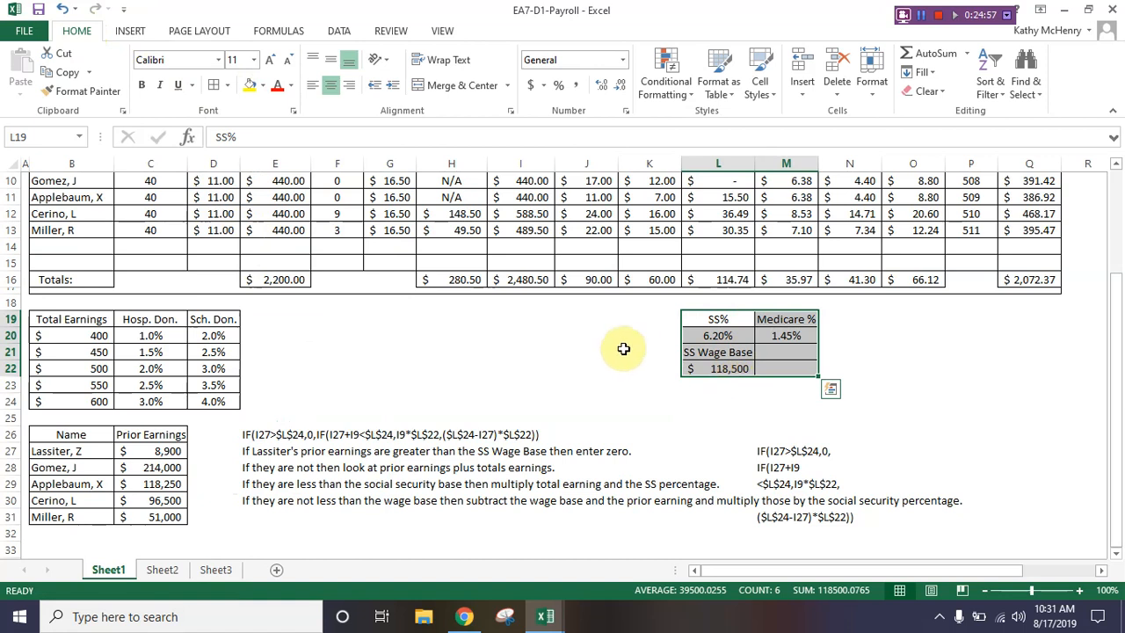
Step: Set the height of the blank spacer rows 18 and 25 to 7
{"action": "left_click", "coordinate": [5, 302]}
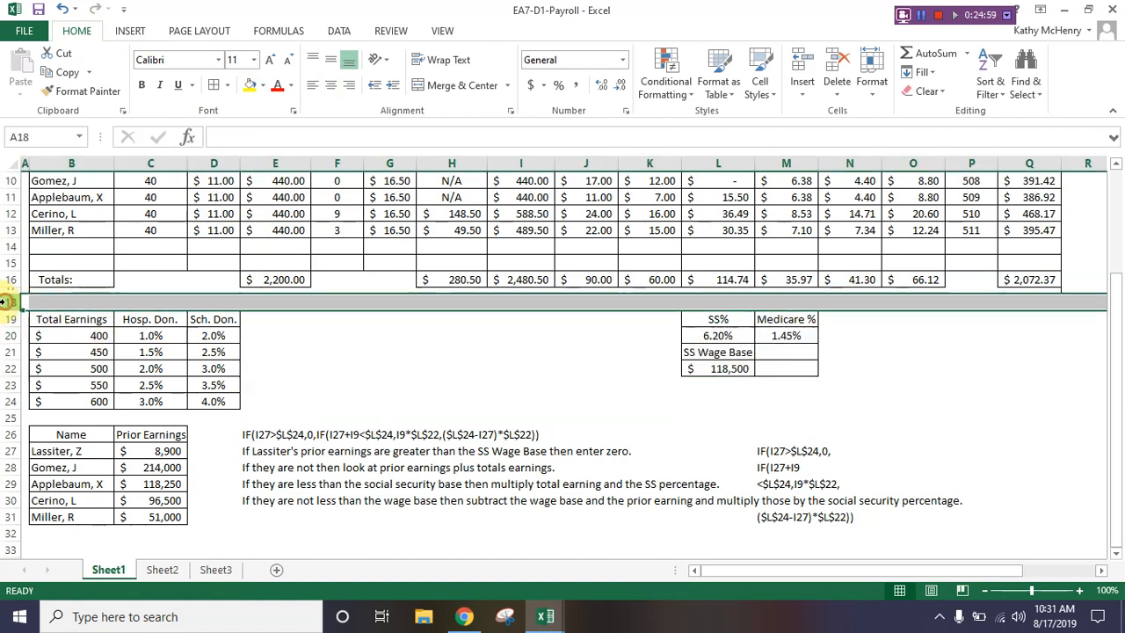
{"action": "left_click", "coordinate": [5, 417]}
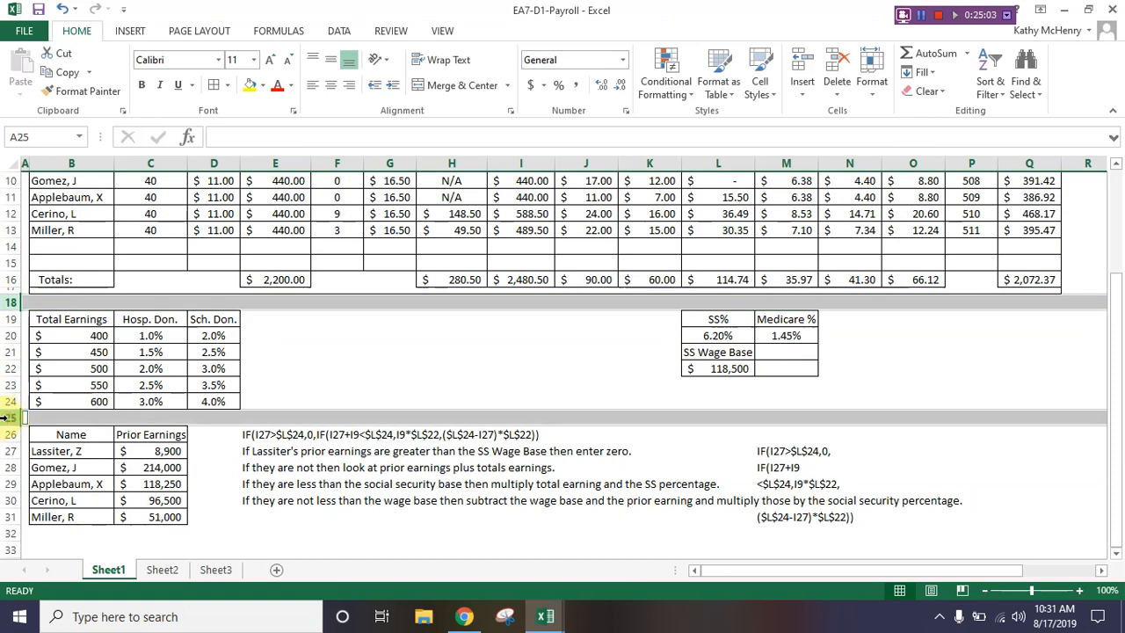
{"action": "right_click", "coordinate": [6, 418]}
{"action": "left_click", "coordinate": [54, 369]}
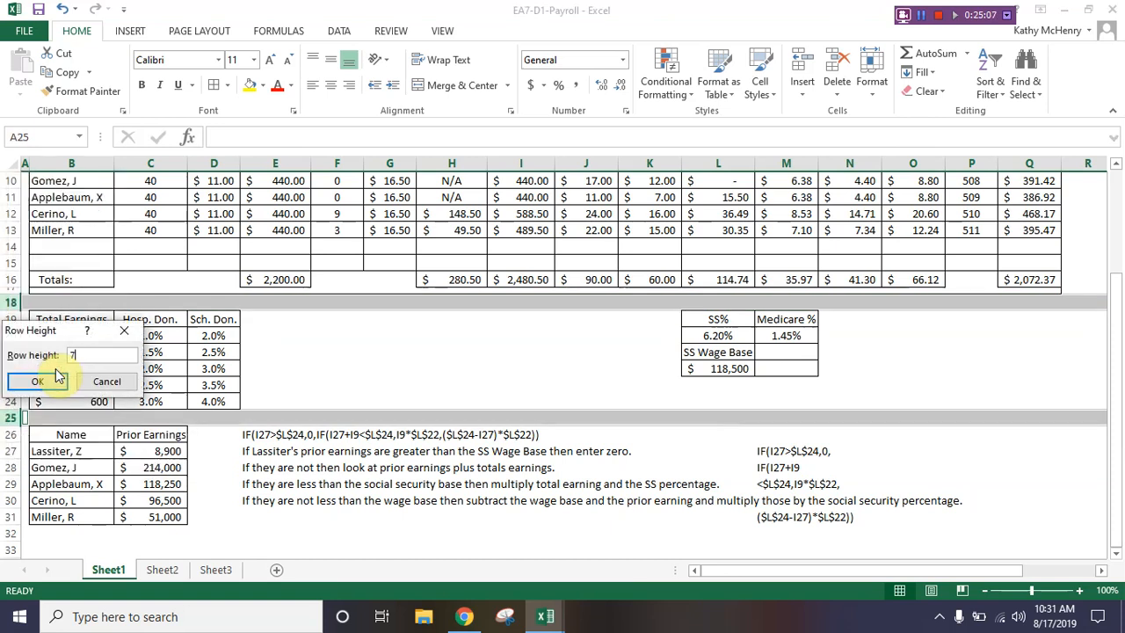
{"action": "left_click", "coordinate": [55, 376]}
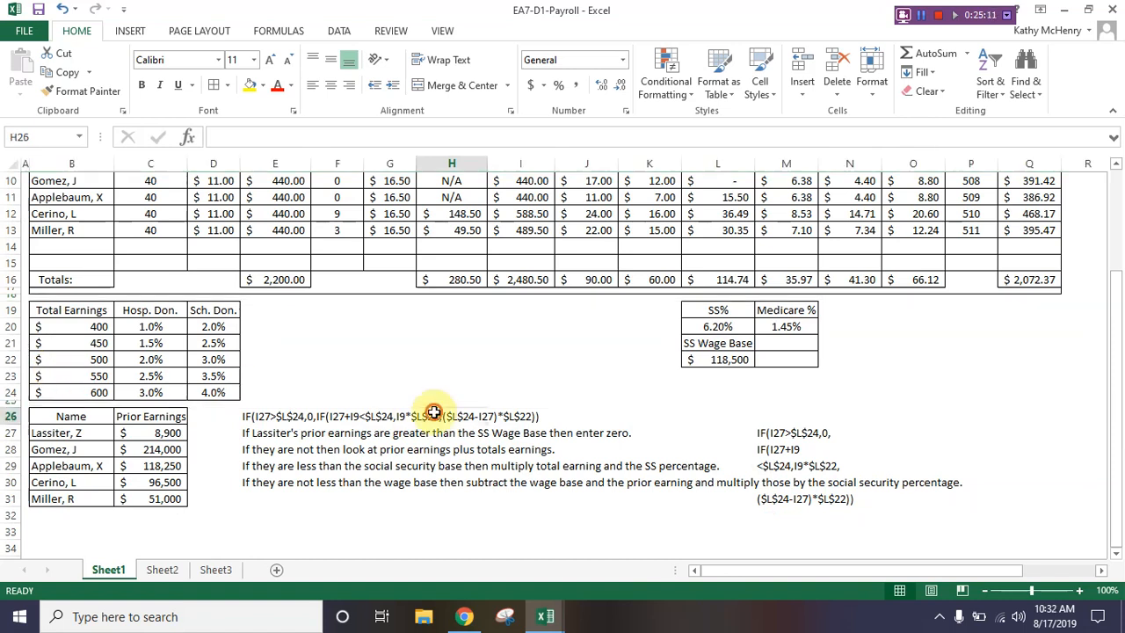
Step: Bold the Earnings and Deductions headings in row 6 and italicize the column headings from Employee Name through Net Pay
{"action": "left_click", "coordinate": [434, 413]}
{"action": "scroll", "coordinate": [372, 389], "scroll_direction": "up", "scroll_amount": 3}
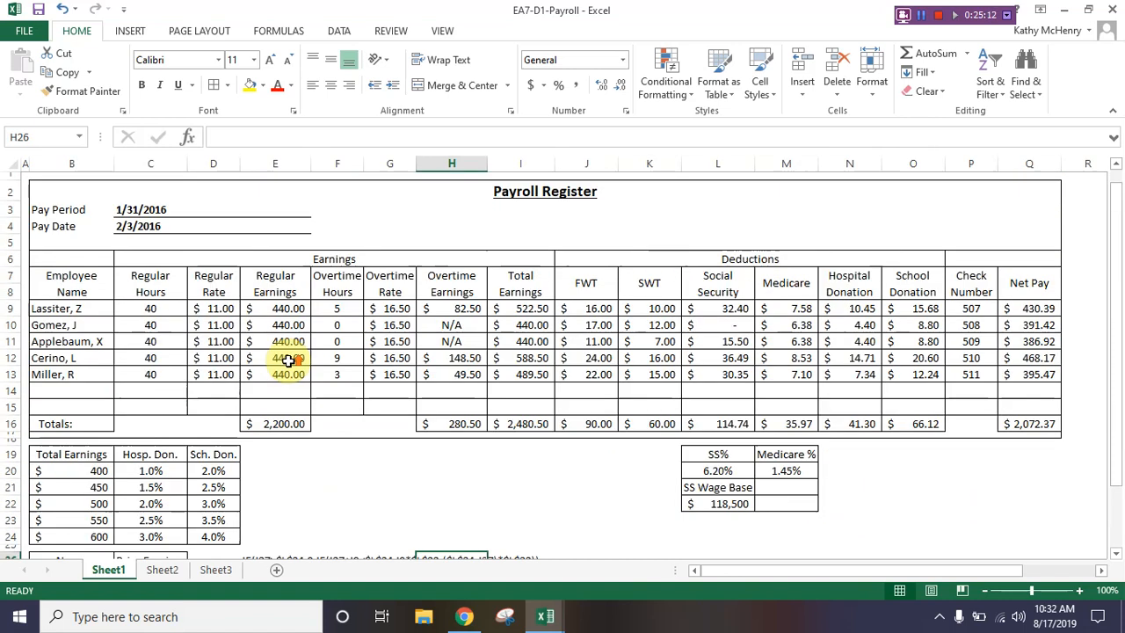
{"action": "left_click", "coordinate": [146, 283]}
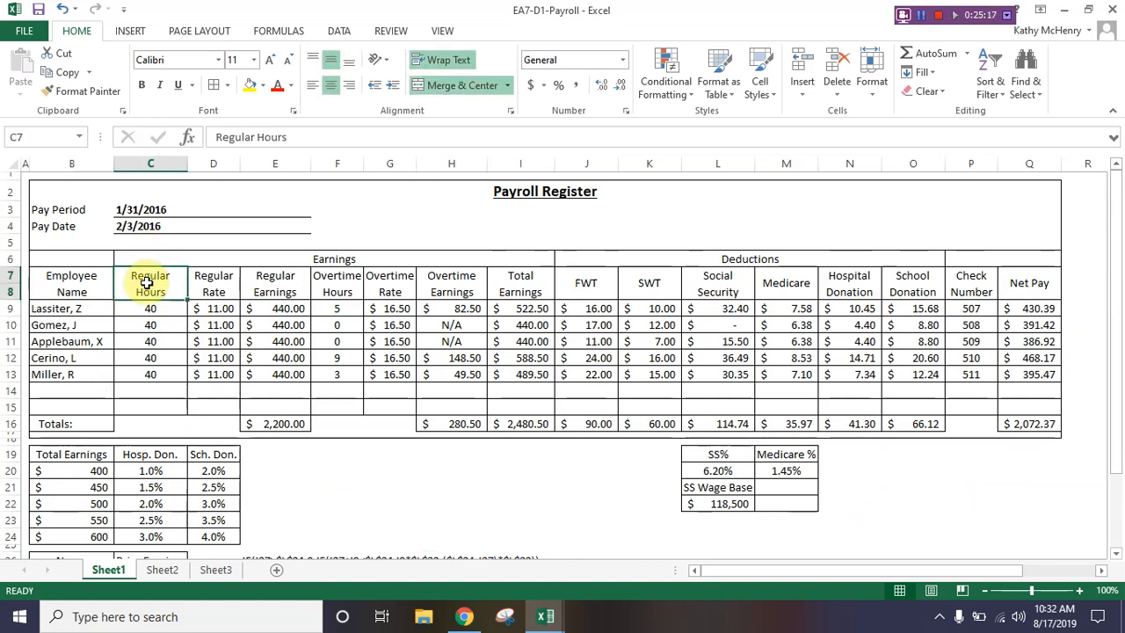
{"action": "left_click", "coordinate": [157, 259]}
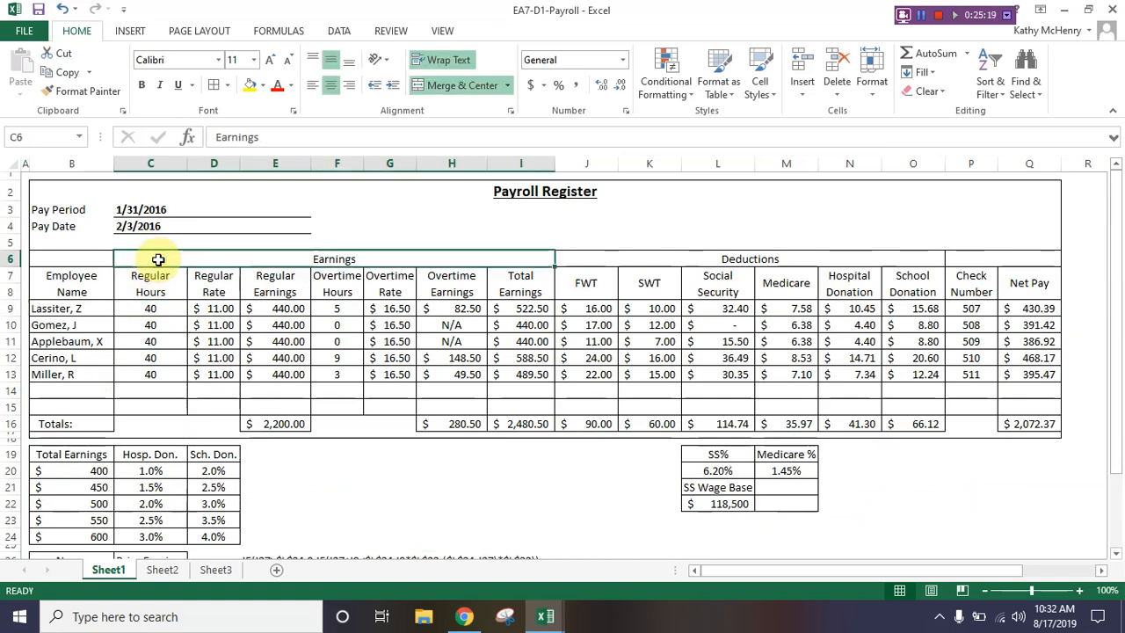
{"action": "left_click_drag", "start_coordinate": [158, 259], "coordinate": [923, 258]}
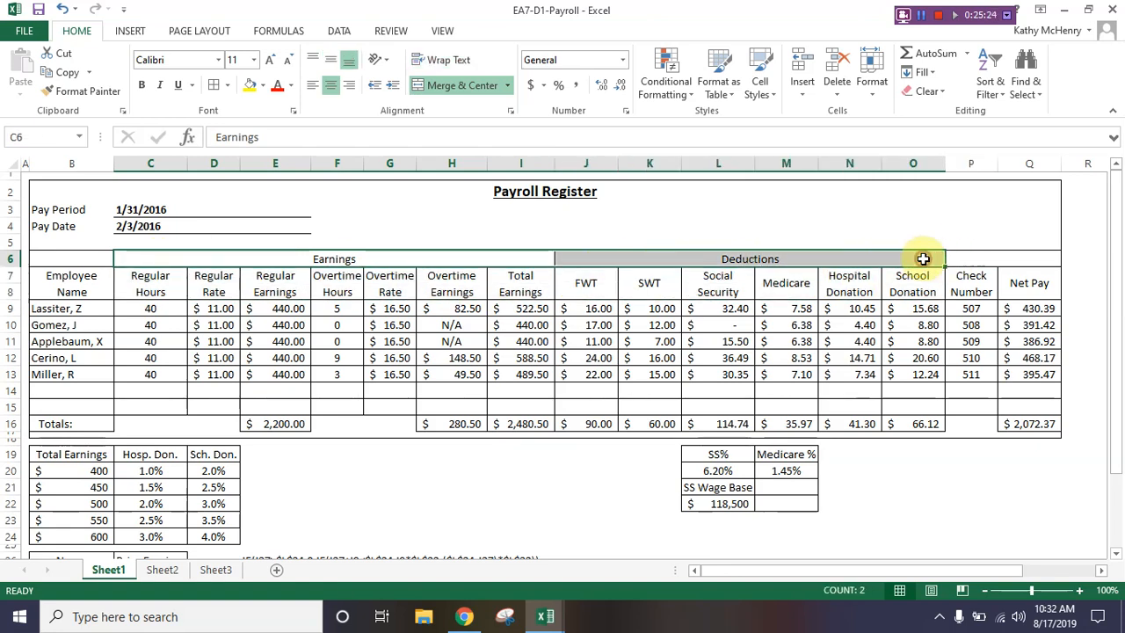
{"action": "left_click", "coordinate": [144, 85]}
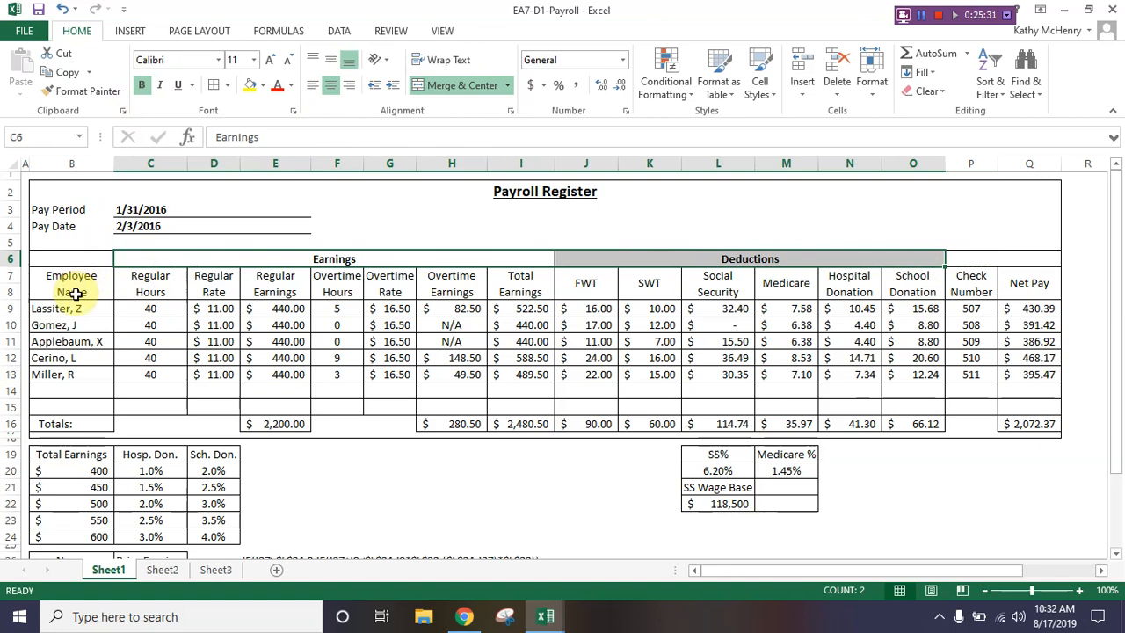
{"action": "left_click_drag", "start_coordinate": [75, 294], "coordinate": [1015, 286]}
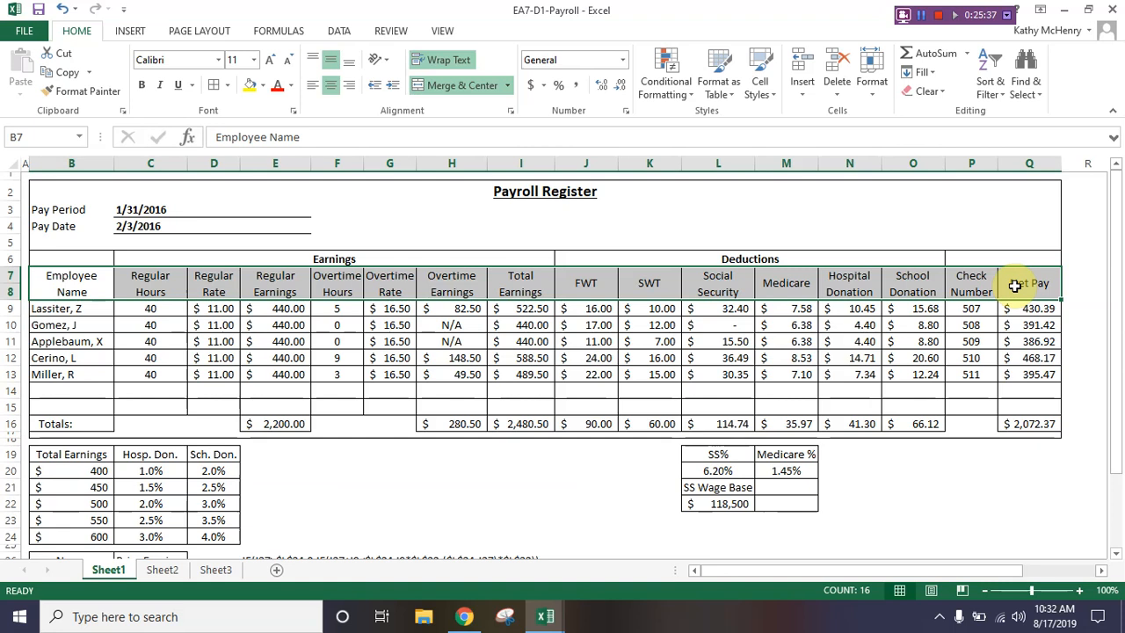
{"action": "left_click", "coordinate": [158, 85]}
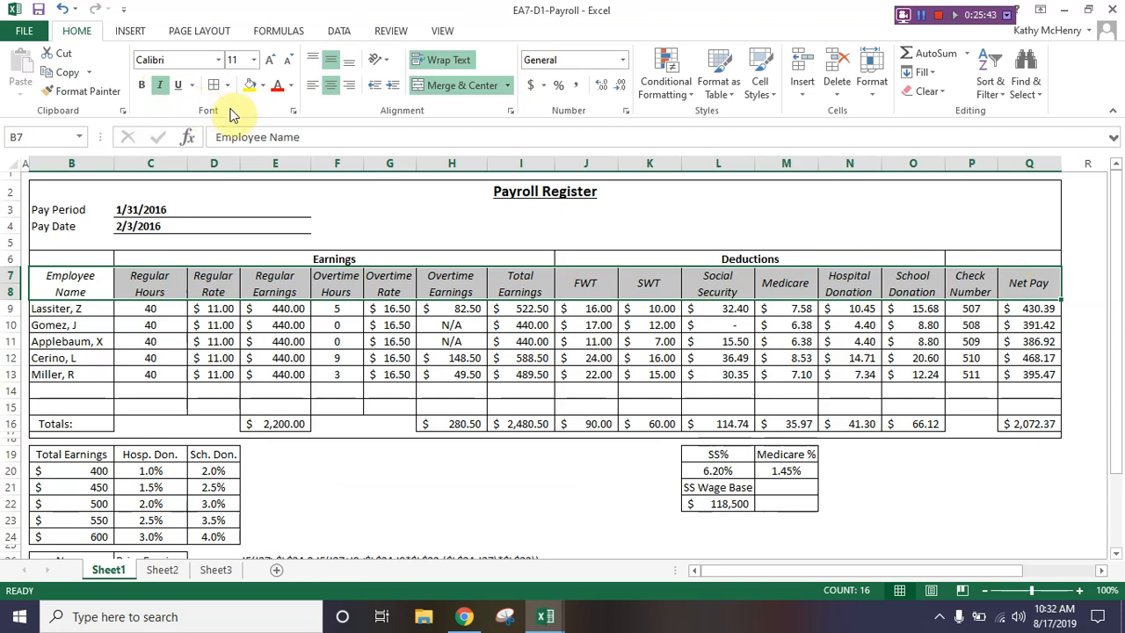
Step: Add a conditional format to the net pay cells Q9:Q13 that marks the top 2 items with Green Fill with Dark Green Text
{"action": "left_click", "coordinate": [1026, 308]}
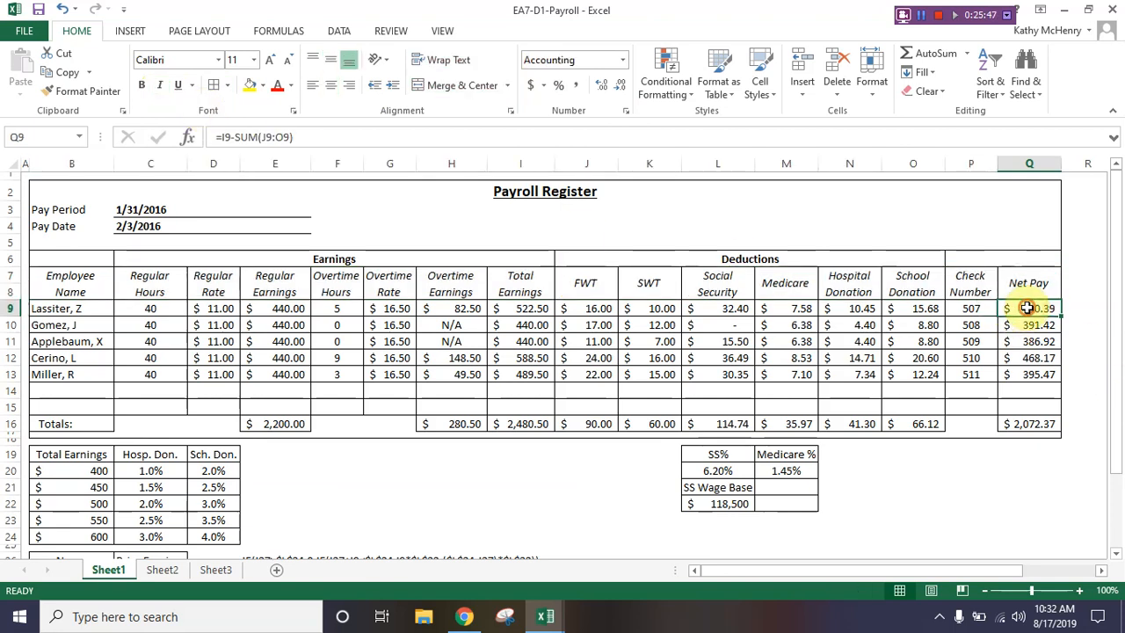
{"action": "left_click_drag", "start_coordinate": [1027, 308], "coordinate": [1026, 373]}
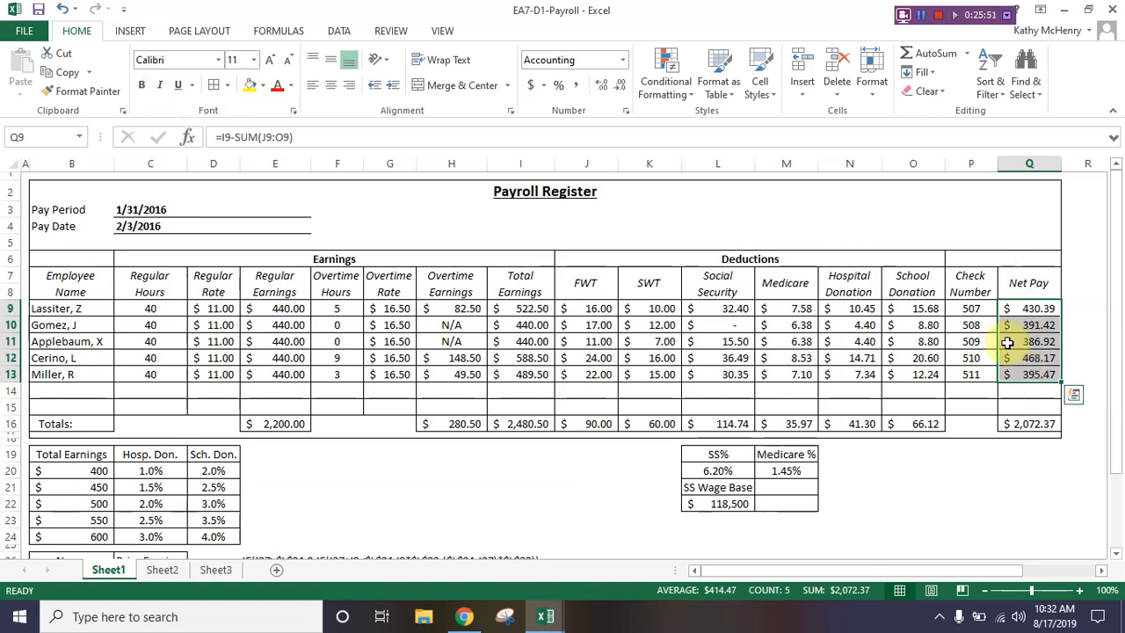
{"action": "left_click", "coordinate": [668, 93]}
{"action": "mouse_move", "coordinate": [714, 169]}
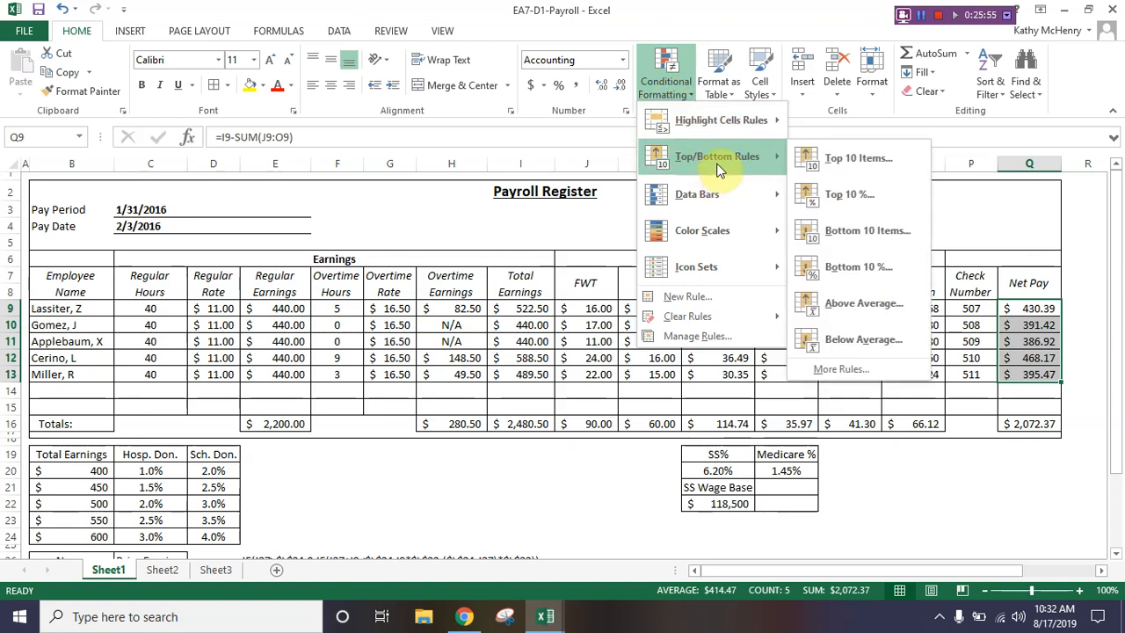
{"action": "left_click", "coordinate": [865, 166]}
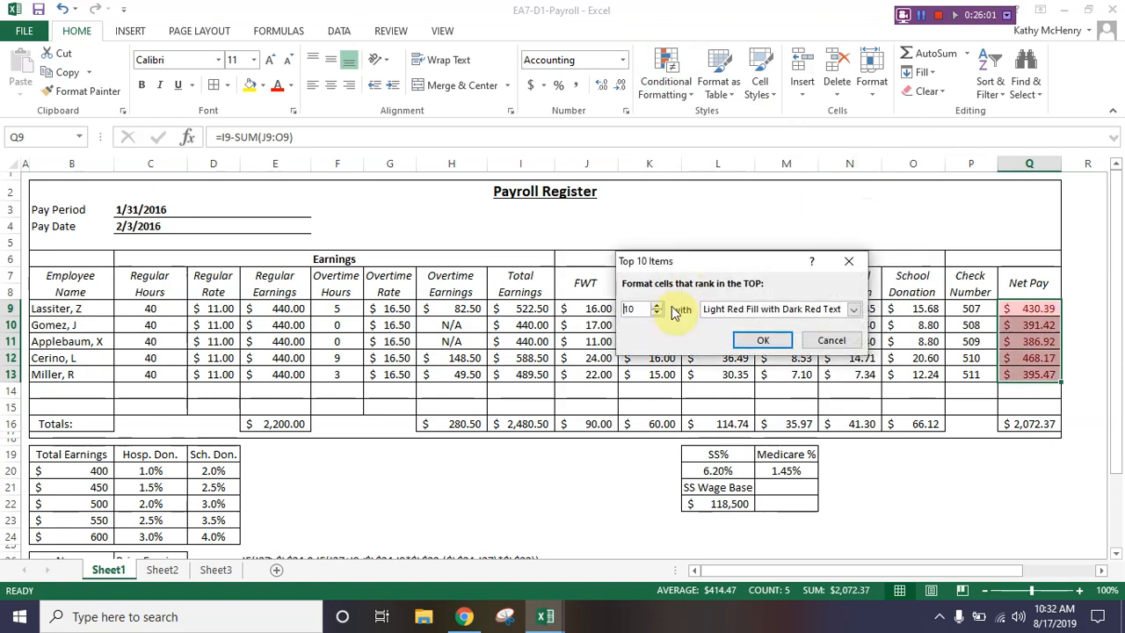
{"action": "left_click_drag", "start_coordinate": [636, 308], "coordinate": [613, 316]}
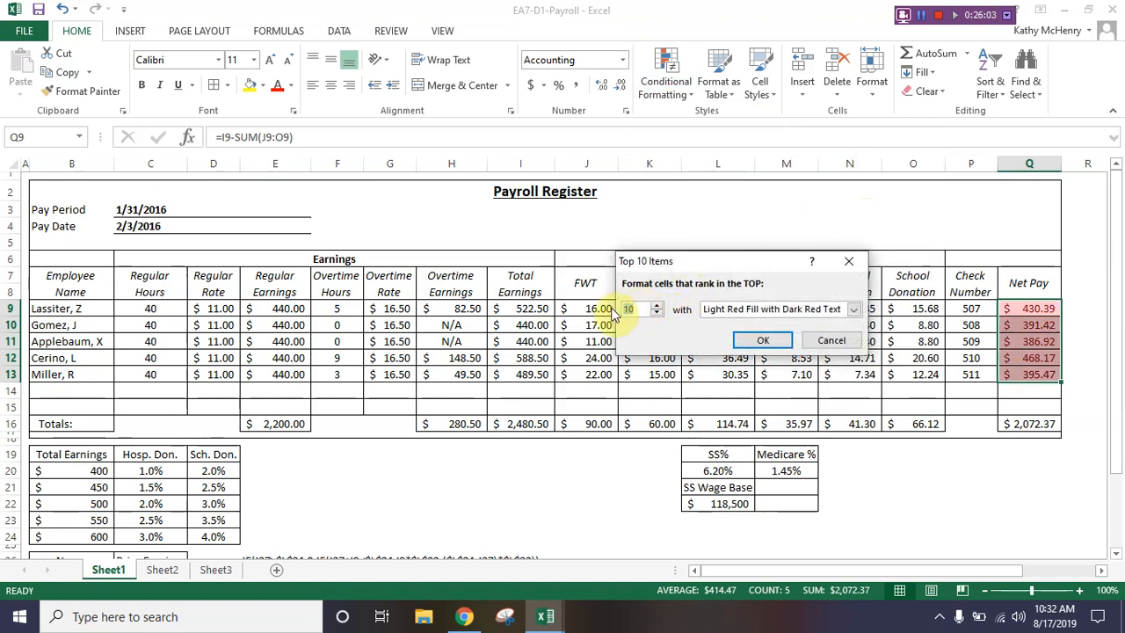
{"action": "type", "text": "2"}
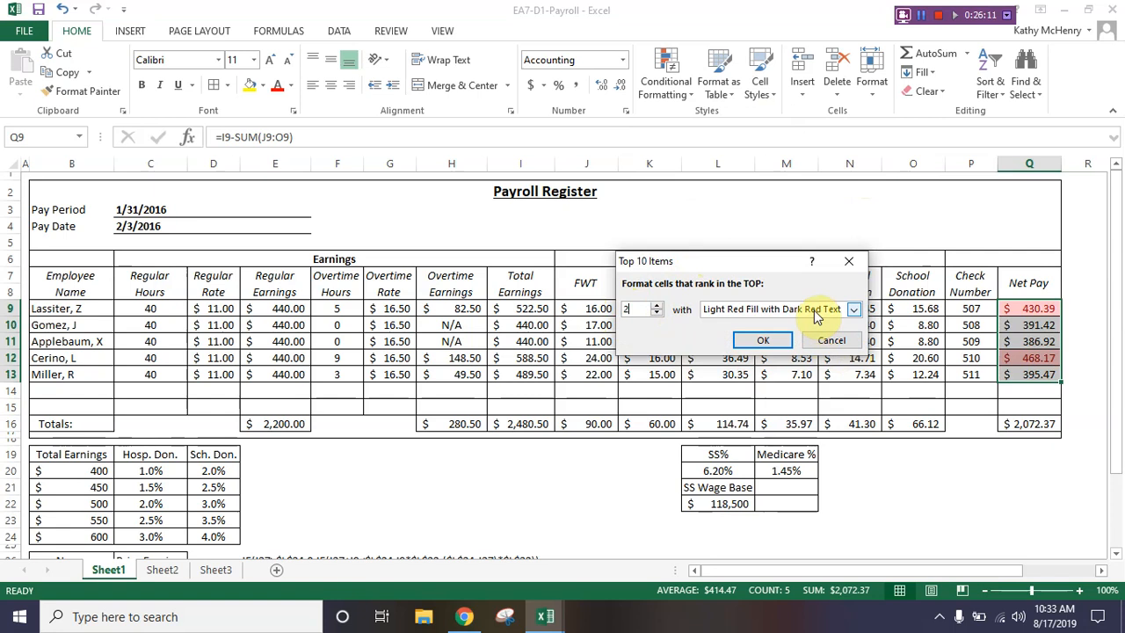
{"action": "left_click", "coordinate": [745, 309]}
{"action": "left_click", "coordinate": [749, 347]}
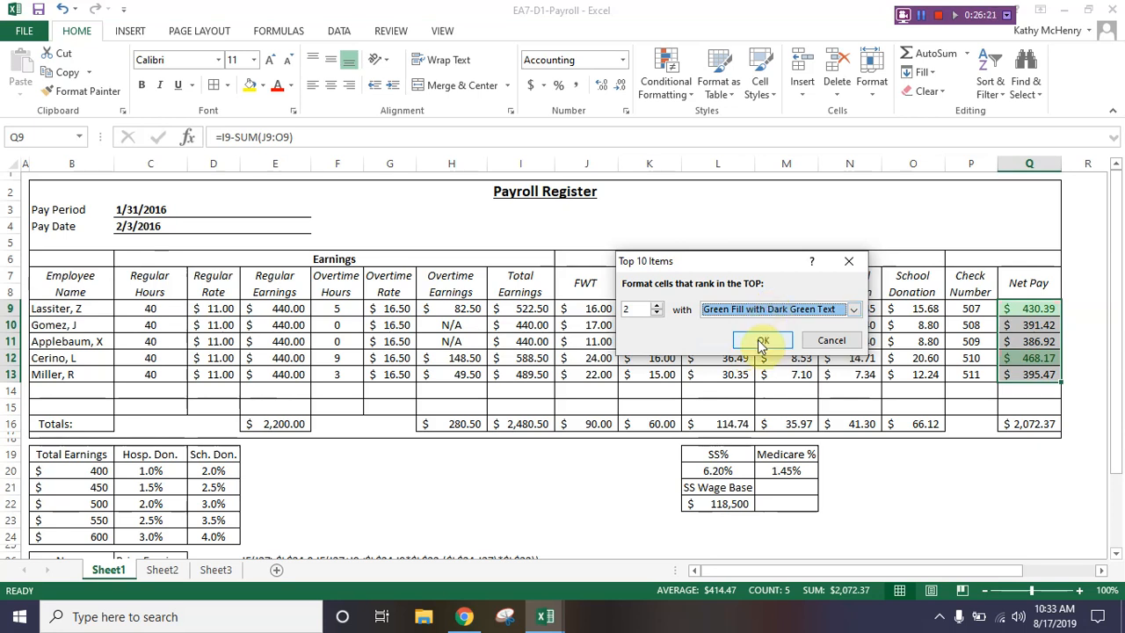
{"action": "left_click", "coordinate": [761, 342]}
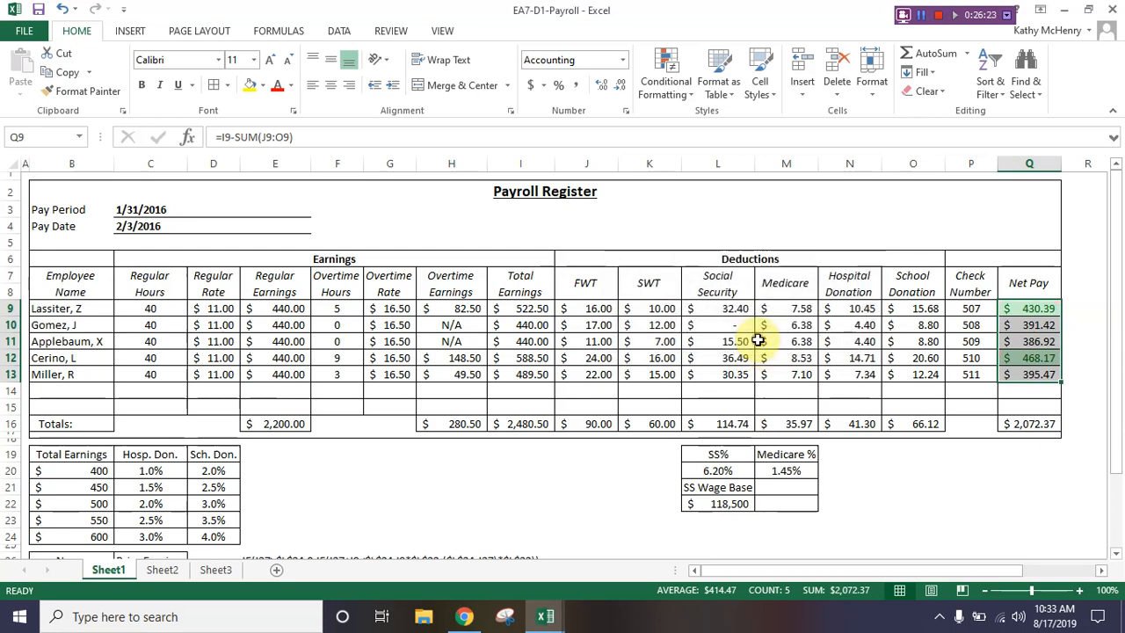